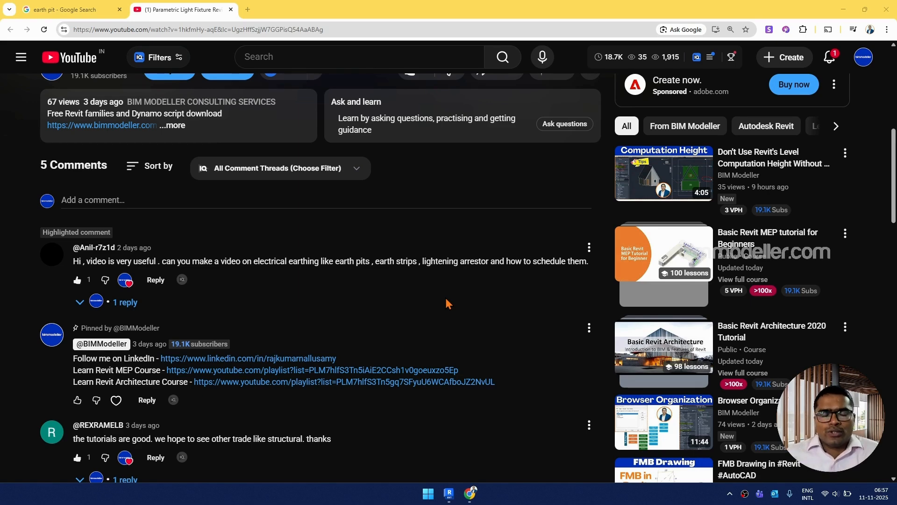
pyautogui.scroll(1, 445, 300)
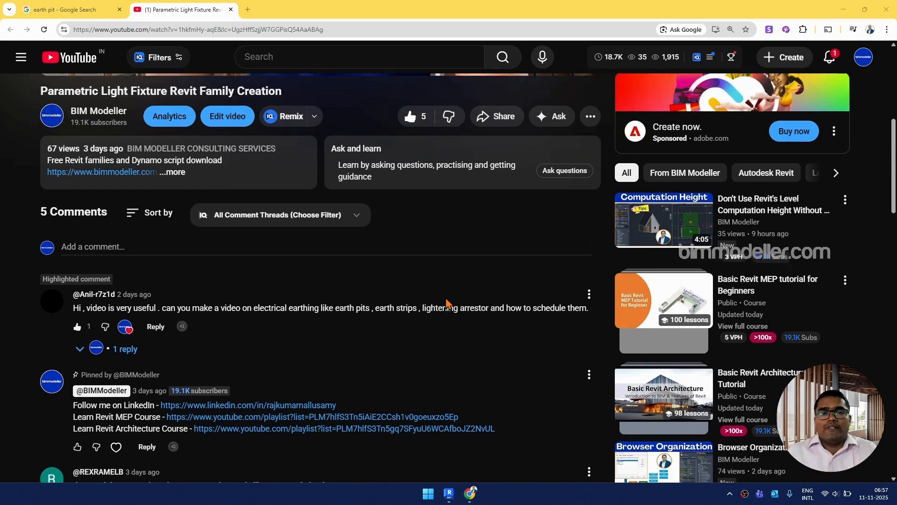
pyautogui.scroll(2, 447, 301)
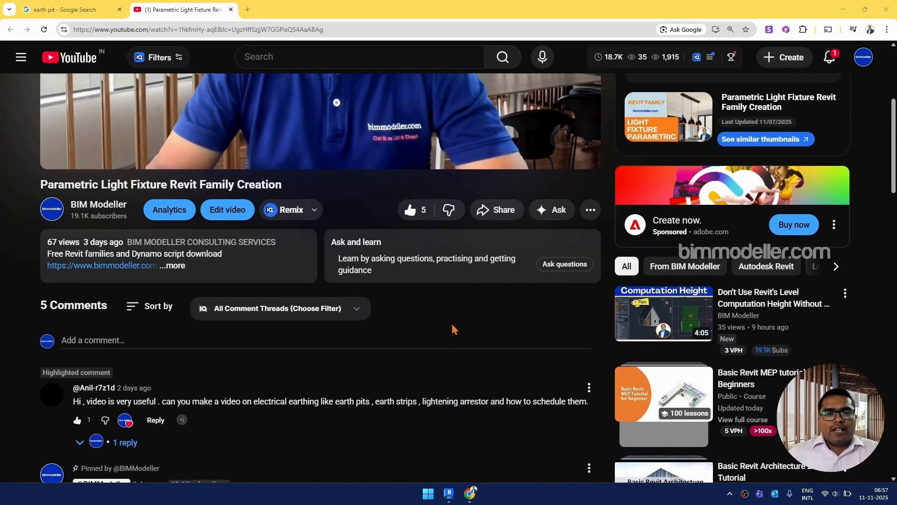
pyautogui.scroll(-1, 452, 326)
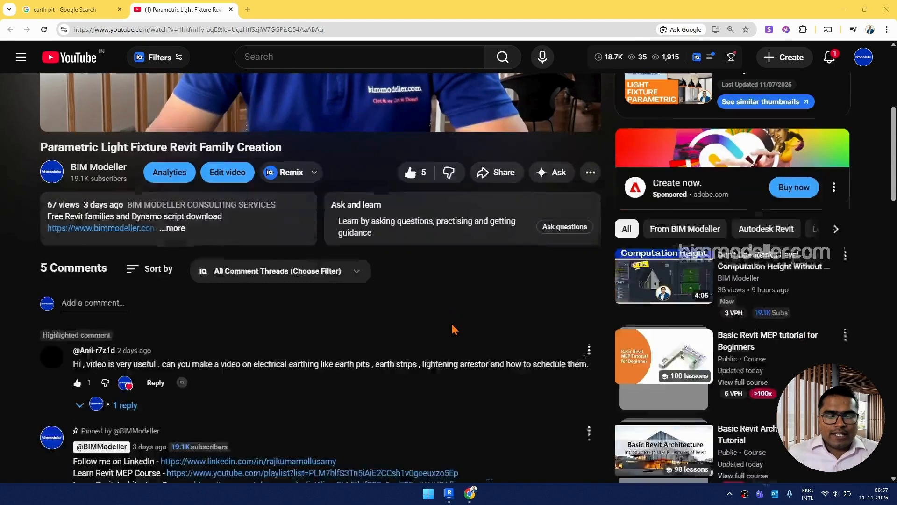
pyautogui.scroll(2, 451, 324)
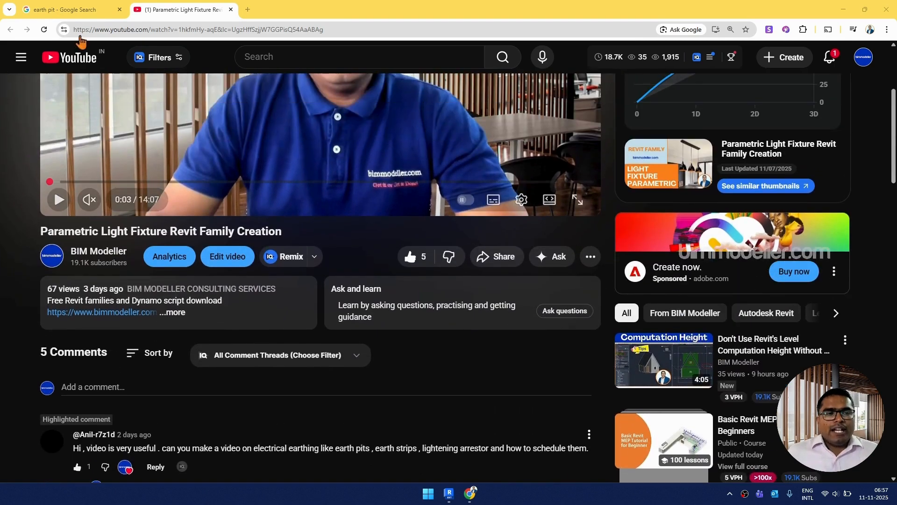
# Step: Switch to the Google image results for "earth pit" and examine the reference photos of pit chambers, covers and earthing connections
pyautogui.click(65, 10)
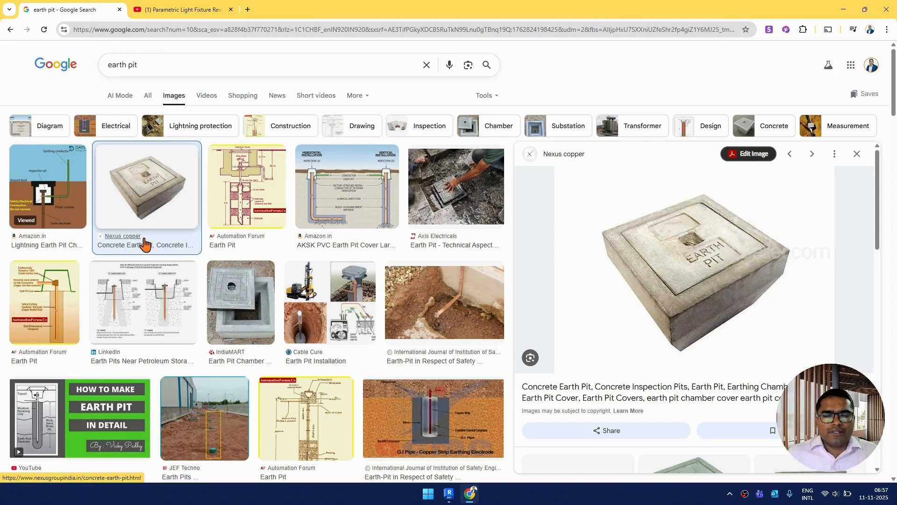
pyautogui.scroll(-1, 147, 245)
pyautogui.scroll(-2, 150, 251)
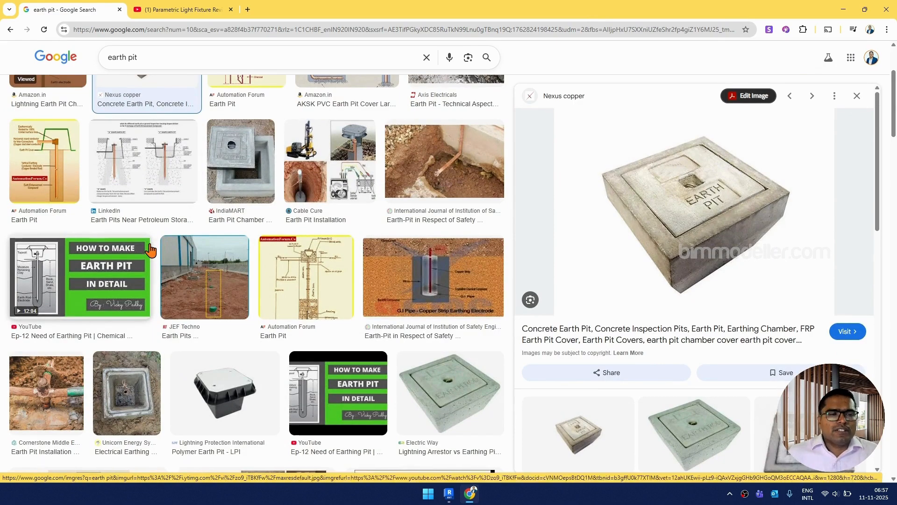
pyautogui.scroll(-2, 150, 250)
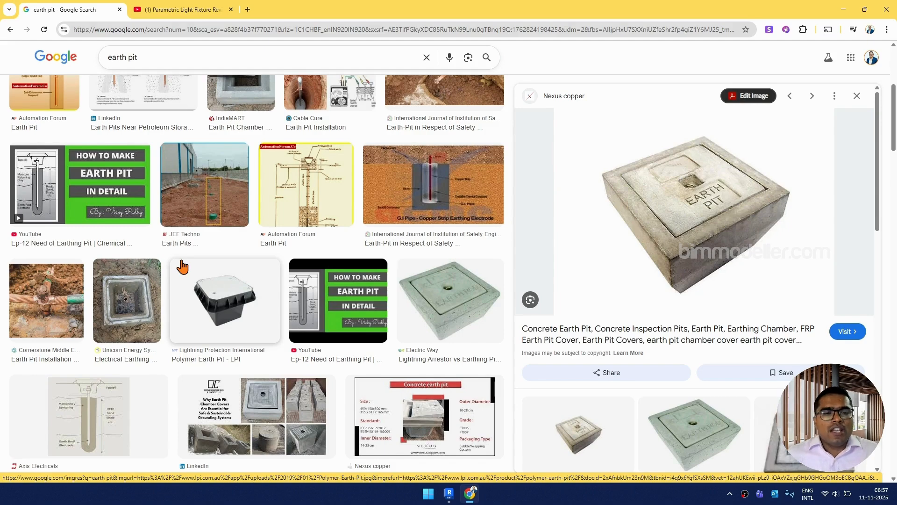
pyautogui.scroll(-1, 182, 266)
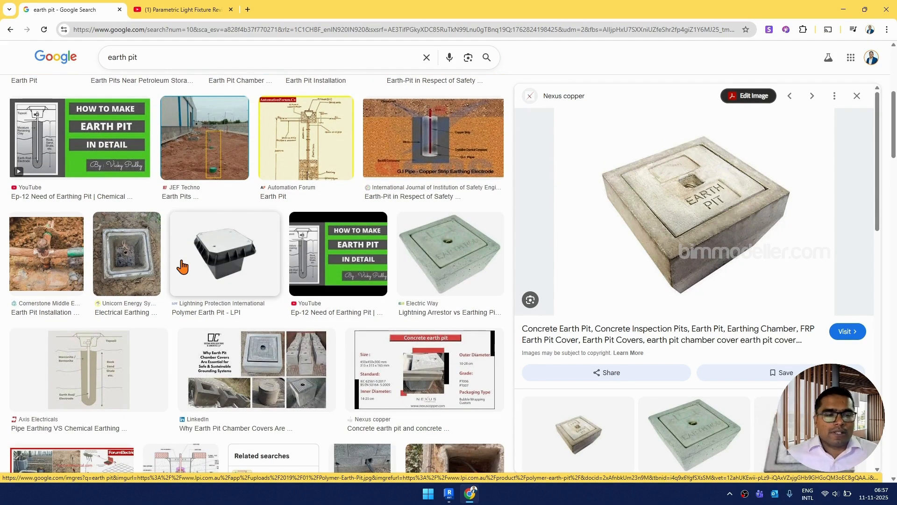
pyautogui.scroll(-1, 183, 267)
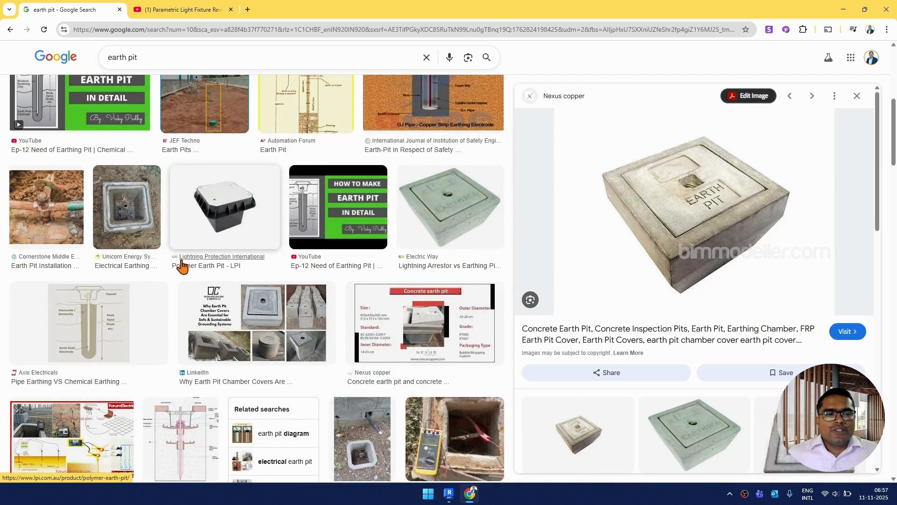
pyautogui.click(132, 236)
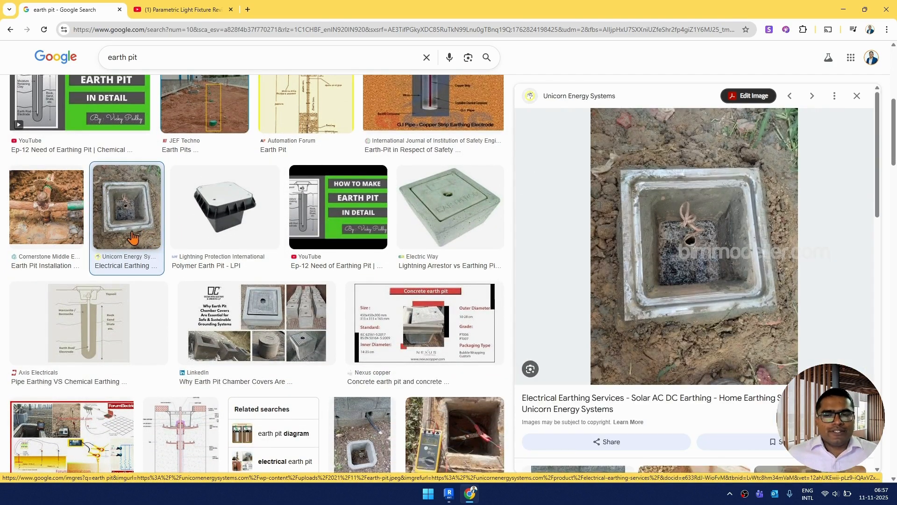
pyautogui.click(77, 229)
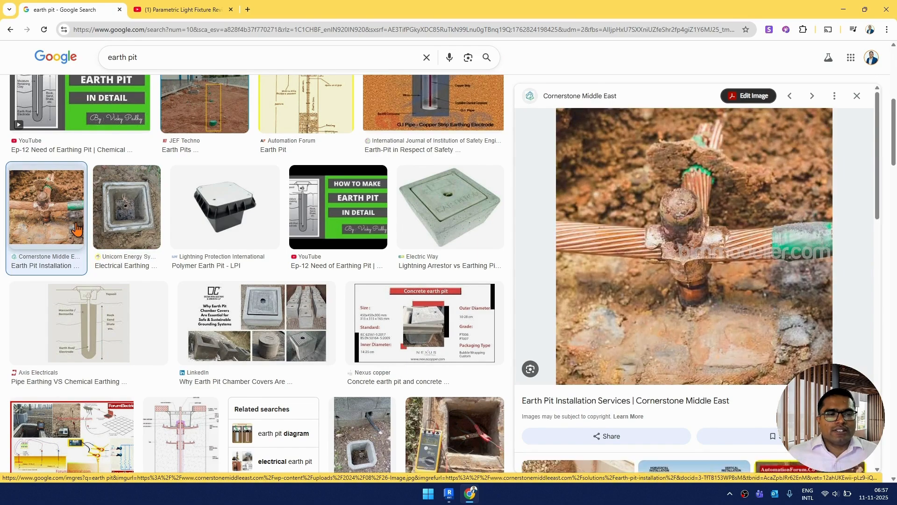
pyautogui.scroll(-5, 140, 253)
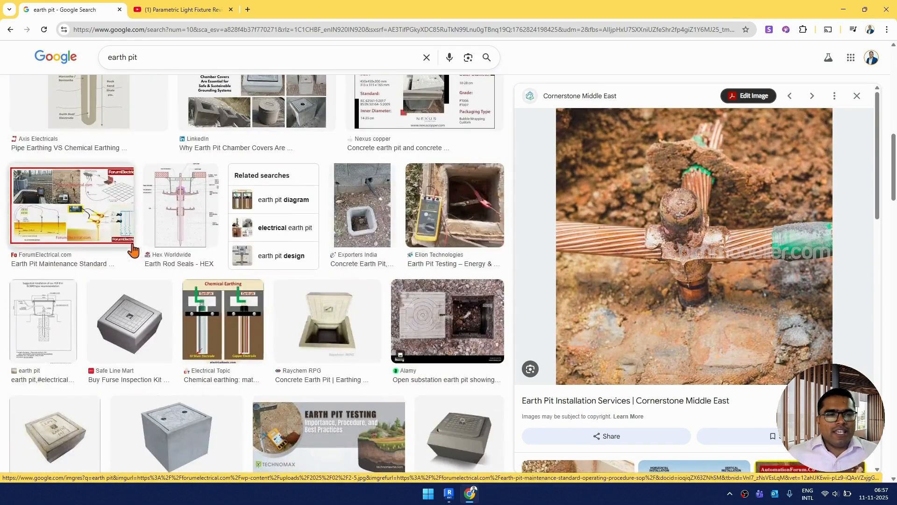
pyautogui.scroll(-8, 141, 262)
pyautogui.click(147, 290)
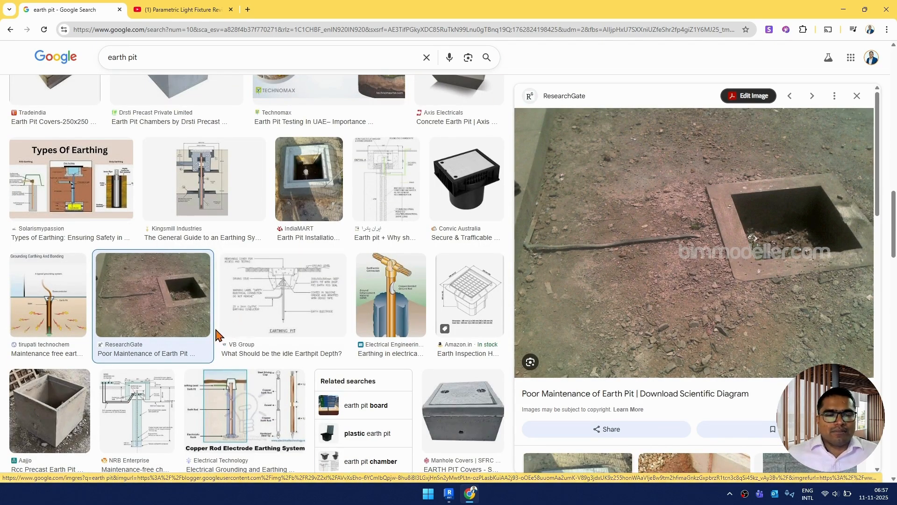
pyautogui.scroll(-3, 238, 324)
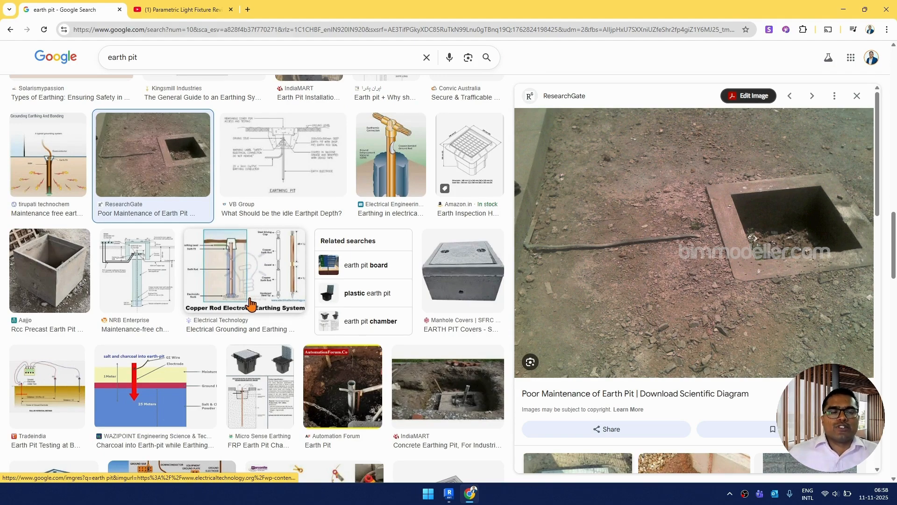
pyautogui.scroll(10, 238, 315)
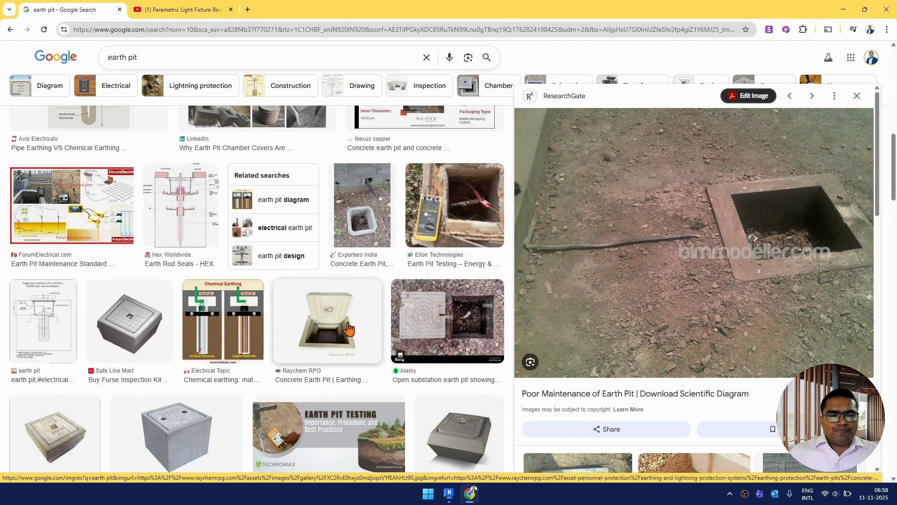
pyautogui.scroll(2, 302, 341)
pyautogui.scroll(5, 303, 342)
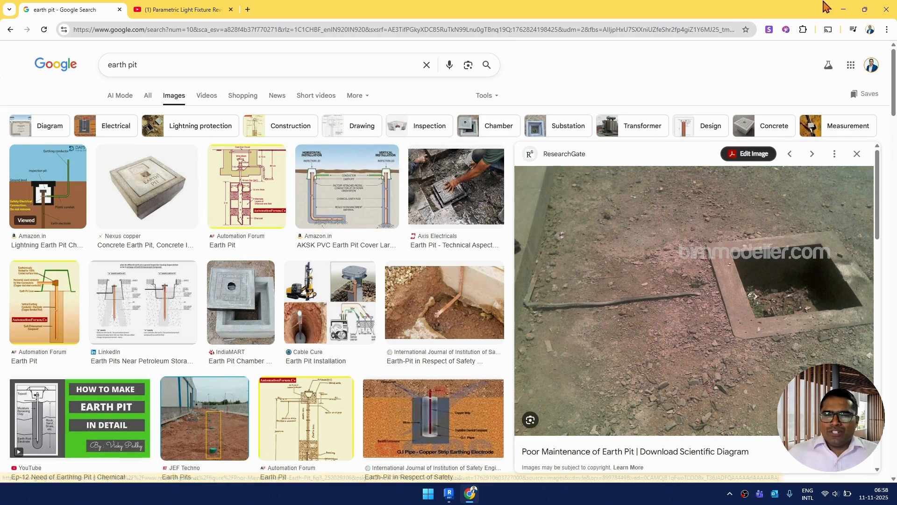
# Step: Switch to Revit and create a new family from the Metric Generic Model.rft template
pyautogui.click(848, 9)
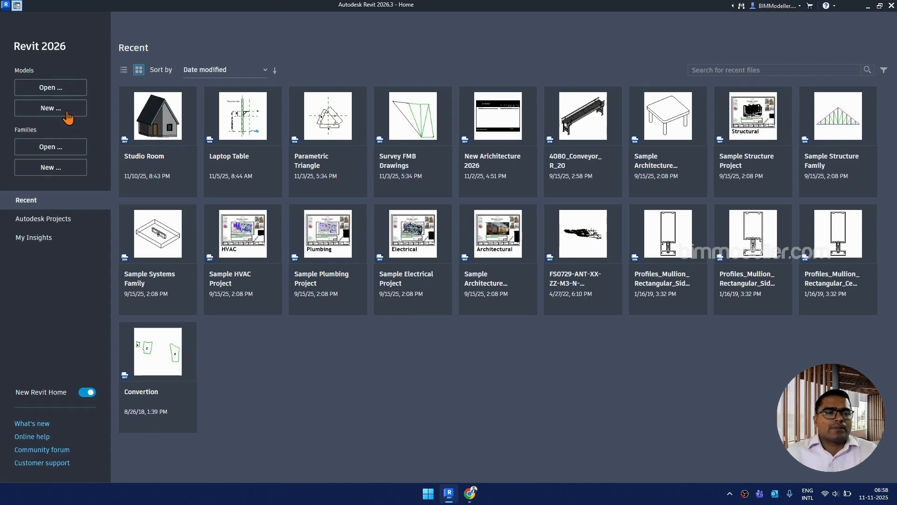
pyautogui.click(50, 169)
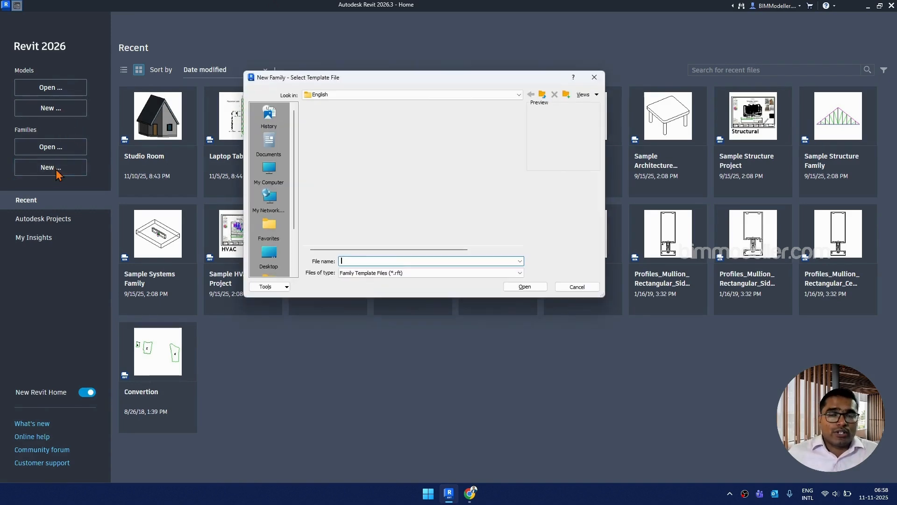
pyautogui.click(357, 197)
pyautogui.scroll(-5, 360, 201)
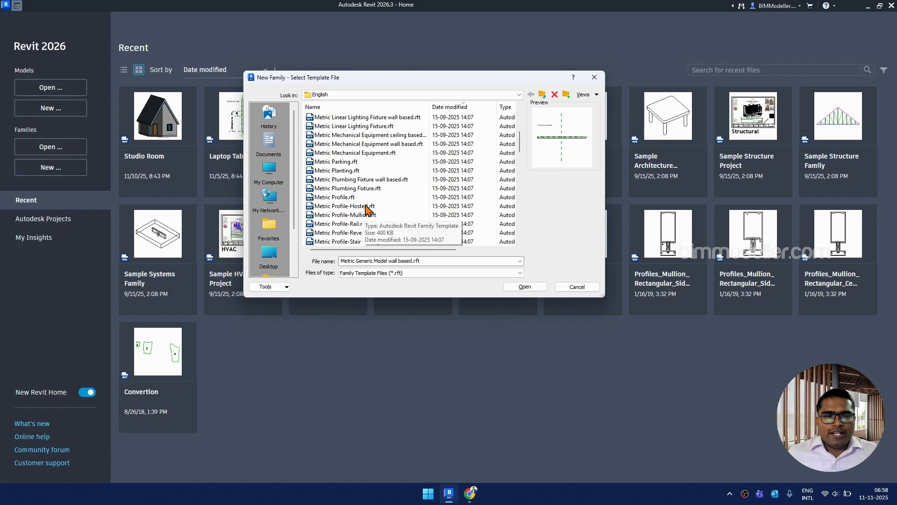
pyautogui.scroll(-4, 367, 215)
pyautogui.scroll(-5, 370, 213)
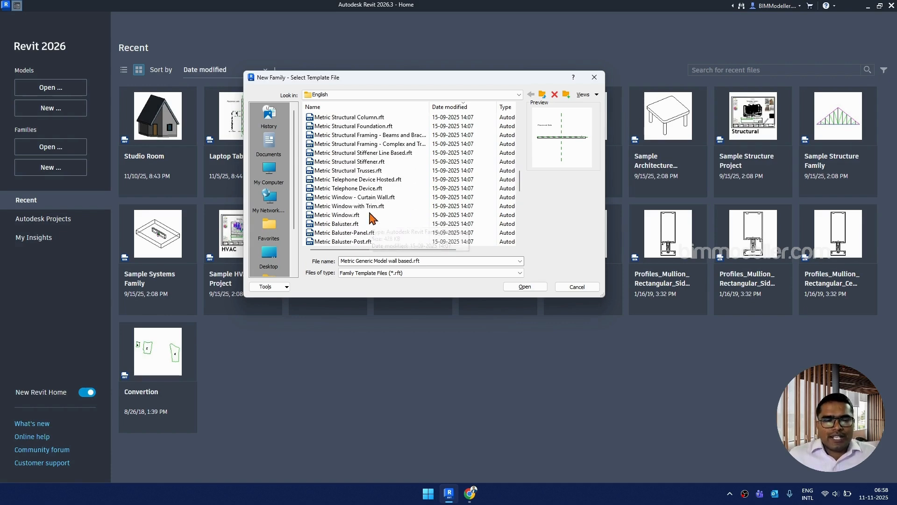
pyautogui.scroll(15, 372, 210)
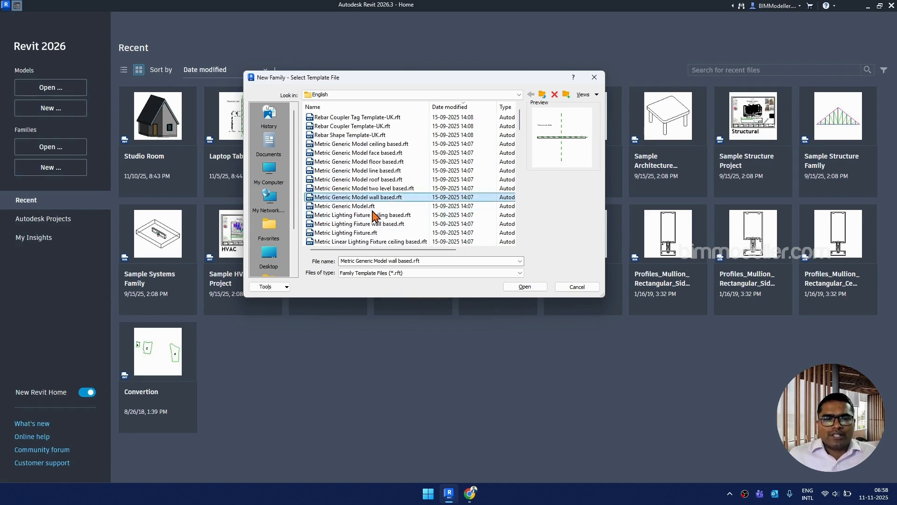
pyautogui.click(371, 206)
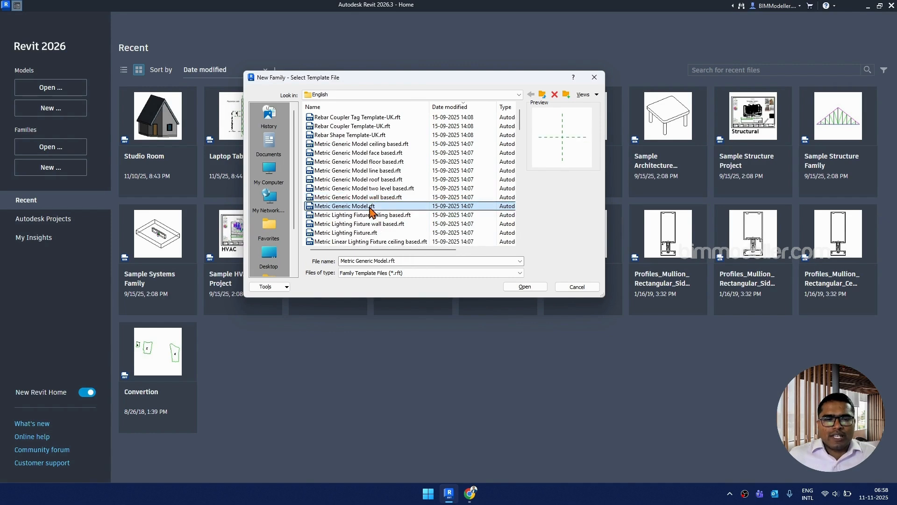
pyautogui.click(537, 288)
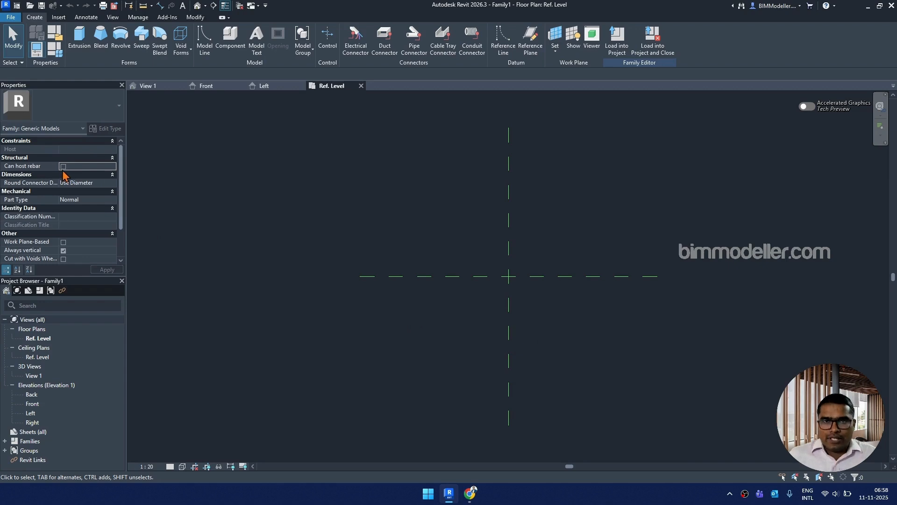
# Step: Close all inactive views so that only the Ref. Level floor plan stays open
pyautogui.moveTo(455, 321); pyautogui.dragTo(362, 317, button='middle')
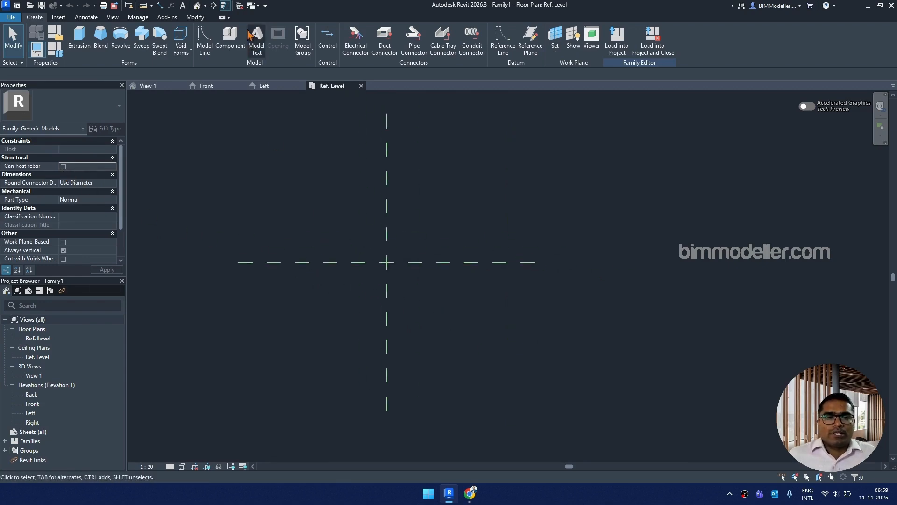
pyautogui.click(240, 5)
pyautogui.moveTo(330, 225); pyautogui.dragTo(388, 224, button='middle')
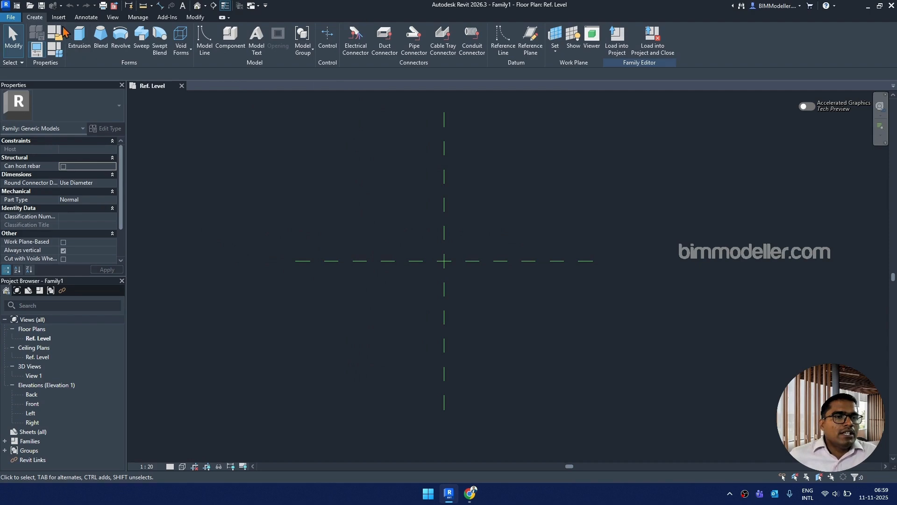
pyautogui.moveTo(333, 242); pyautogui.dragTo(311, 230, button='middle')
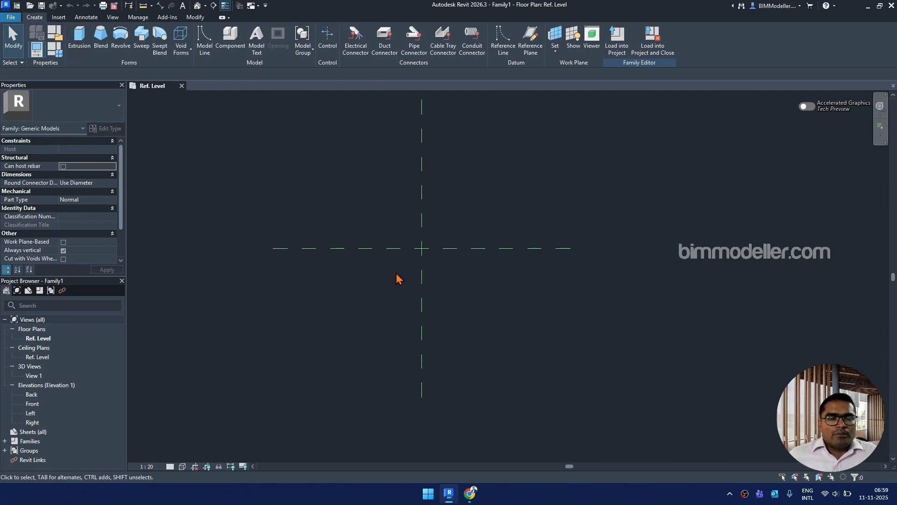
# Step: Place two vertical reference planes, about 1100 mm left and 900 mm right of the vertical center plane
pyautogui.scroll(2, 397, 271)
pyautogui.moveTo(380, 193); pyautogui.dragTo(366, 239, button='middle')
pyautogui.scroll(-1, 365, 240)
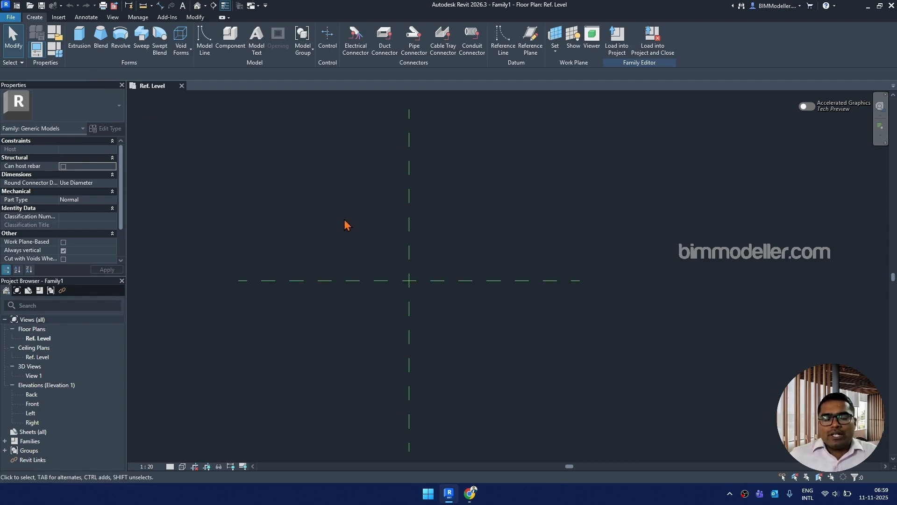
pyautogui.press('r')
pyautogui.press('p')
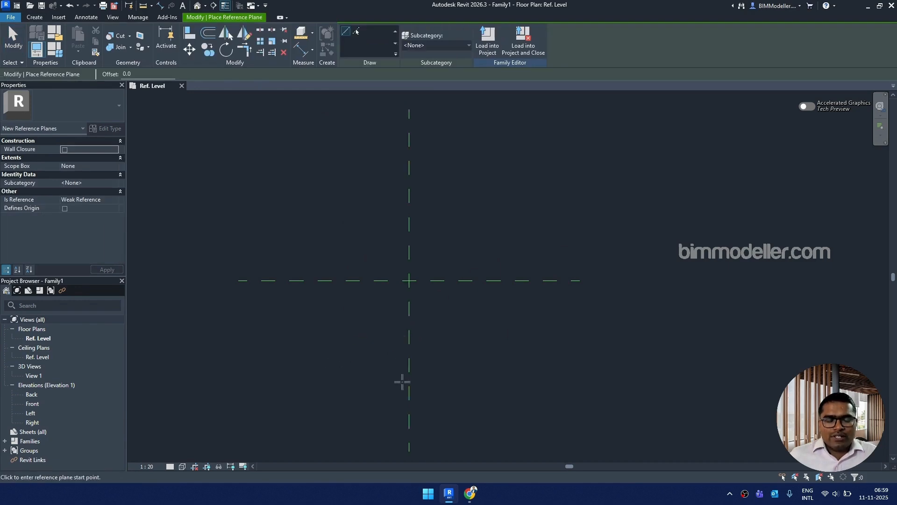
pyautogui.click(315, 399)
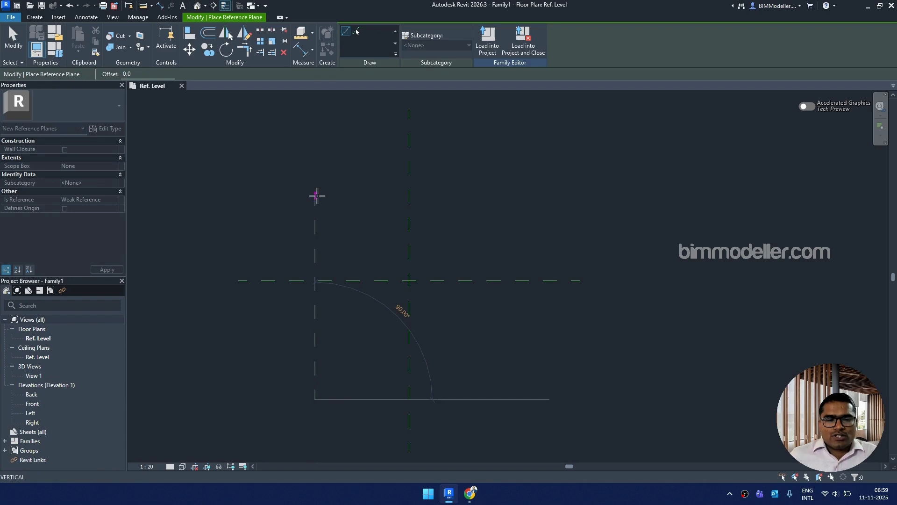
pyautogui.click(316, 171)
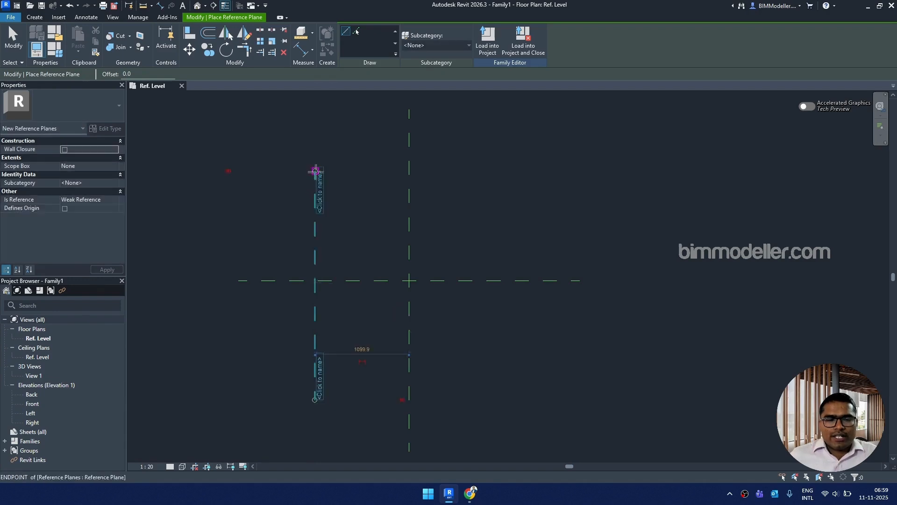
pyautogui.click(486, 171)
pyautogui.click(492, 396)
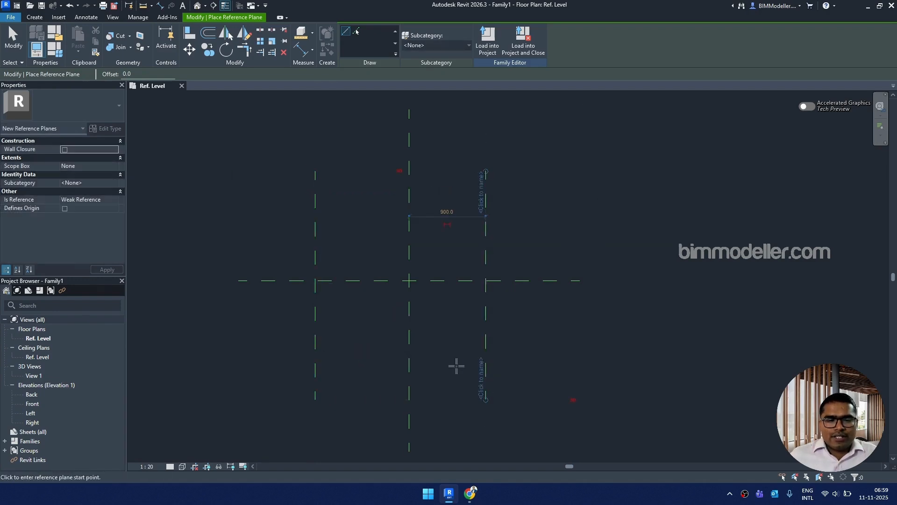
# Step: Place two horizontal reference planes across the vertical ones, one above and one below the horizontal center plane
pyautogui.click(260, 196)
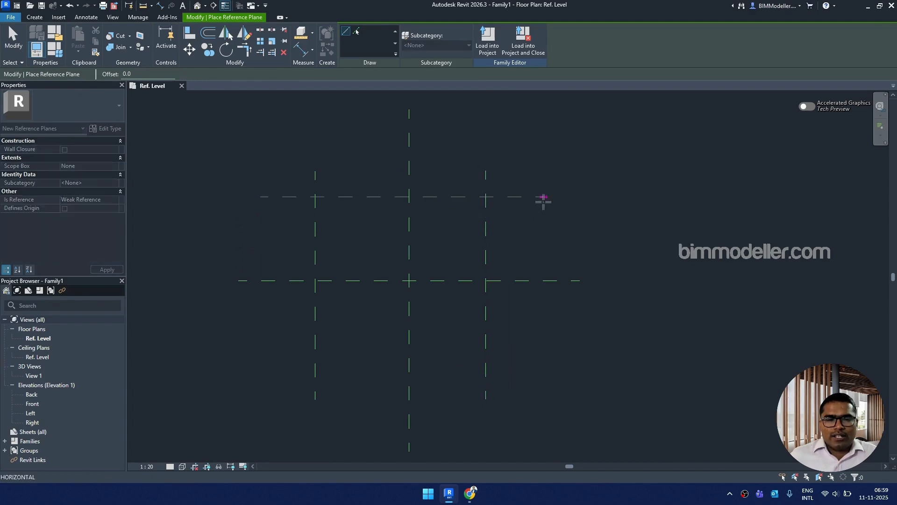
pyautogui.click(545, 197)
pyautogui.click(260, 366)
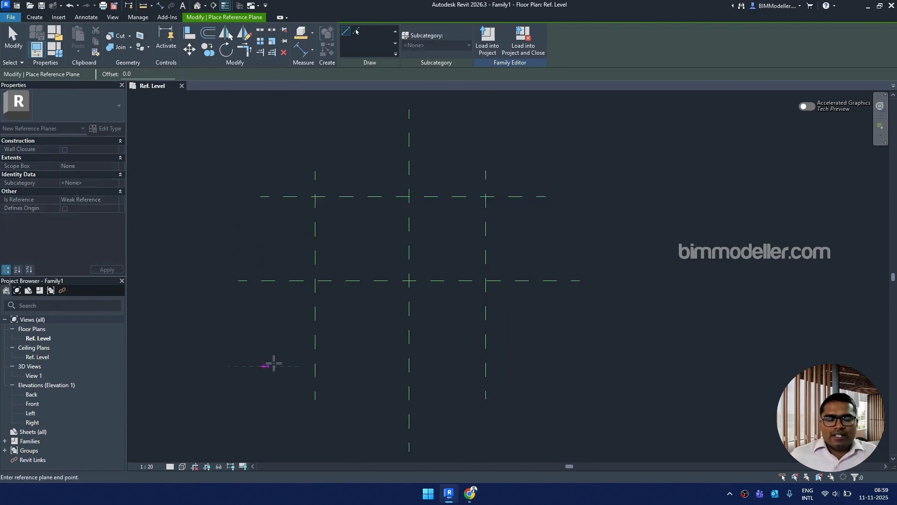
pyautogui.click(546, 358)
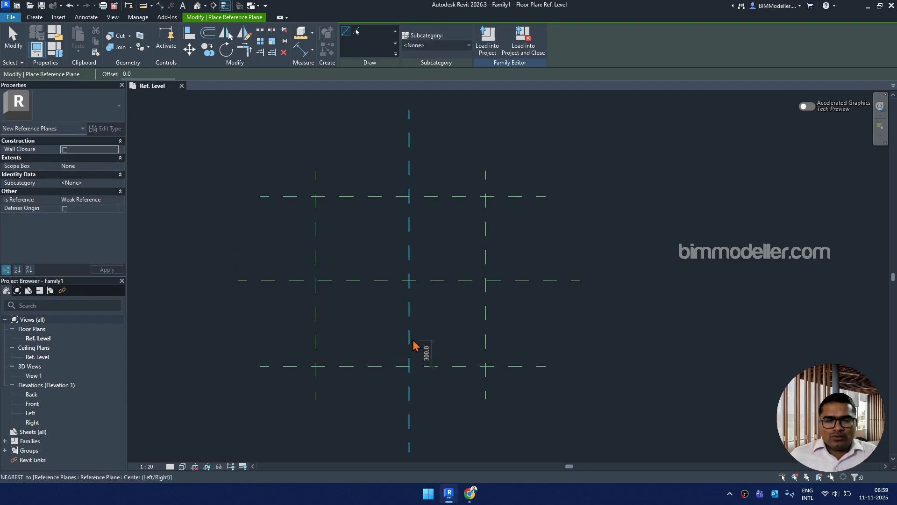
pyautogui.press('Escape')
pyautogui.press('Escape')
# Step: Dimension the three vertical reference planes in one string above the plan and make the spacing equal
pyautogui.press('d')
pyautogui.press('i')
pyautogui.click(315, 189)
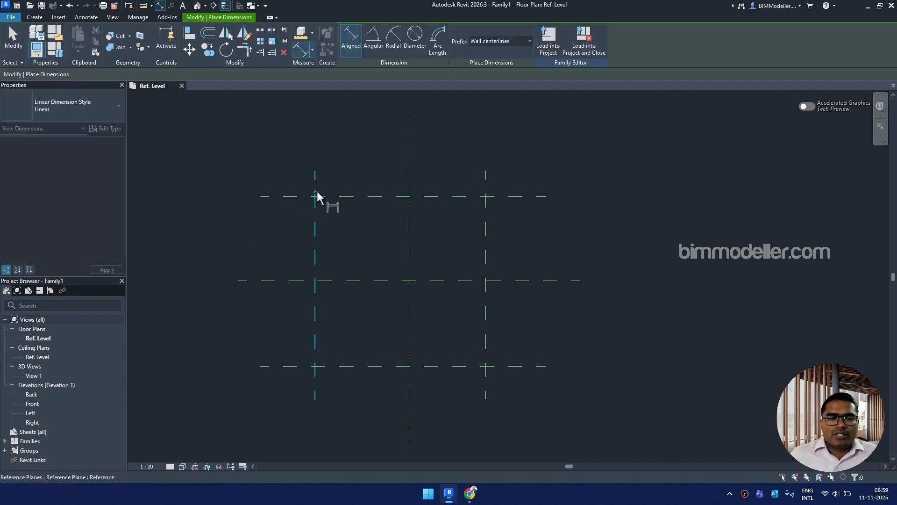
pyautogui.click(409, 188)
pyautogui.click(486, 188)
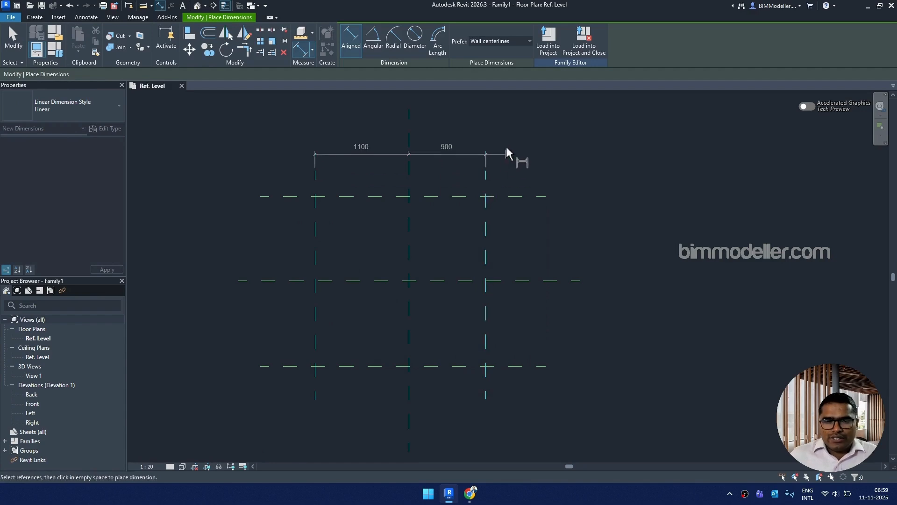
pyautogui.click(467, 144)
pyautogui.click(407, 122)
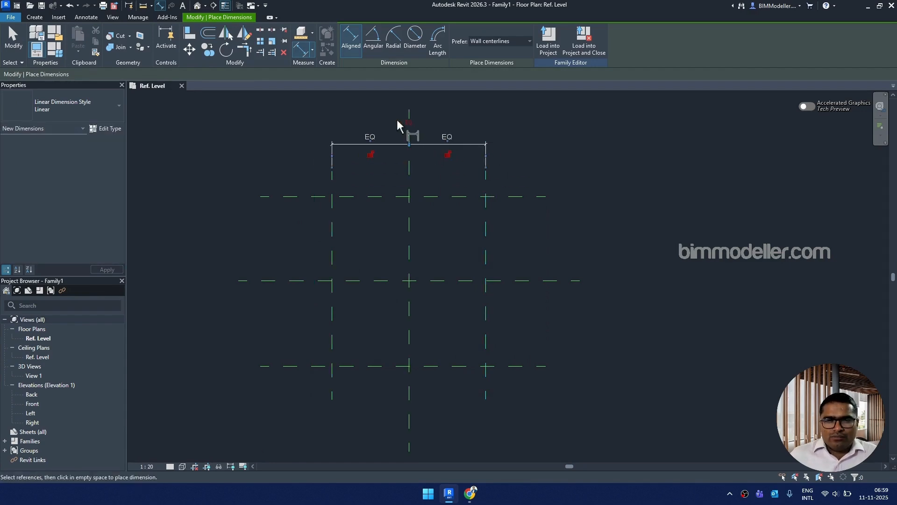
# Step: Dimension the three horizontal reference planes in one string and make their spacing equal
pyautogui.click(321, 196)
pyautogui.click(307, 282)
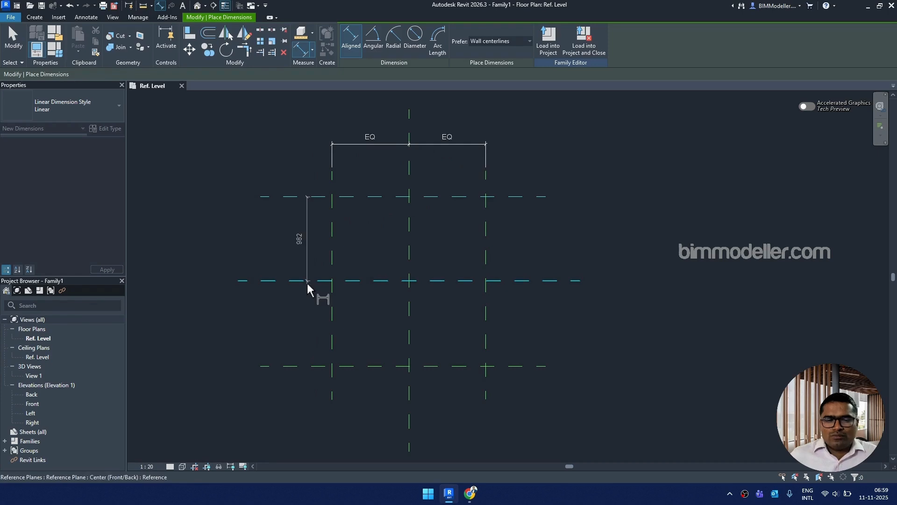
pyautogui.click(307, 365)
pyautogui.click(312, 381)
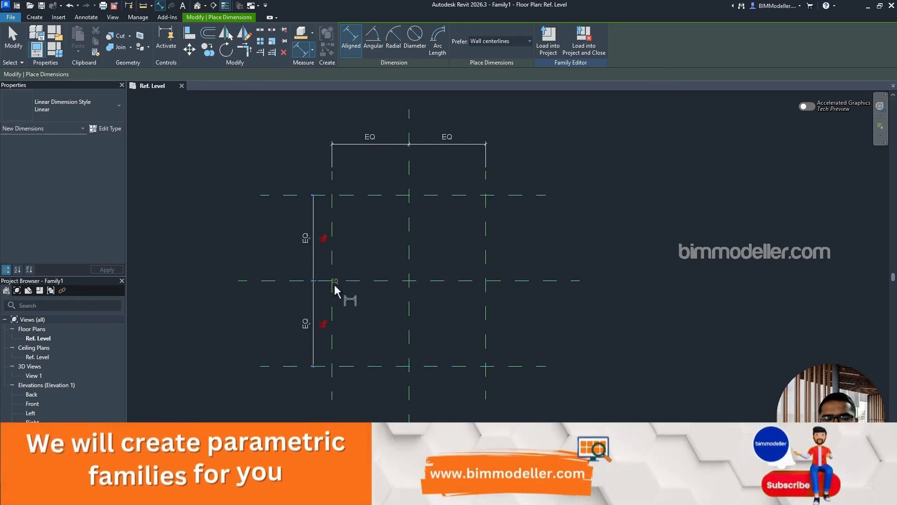
pyautogui.click(334, 282)
pyautogui.press('Escape')
pyautogui.press('Escape')
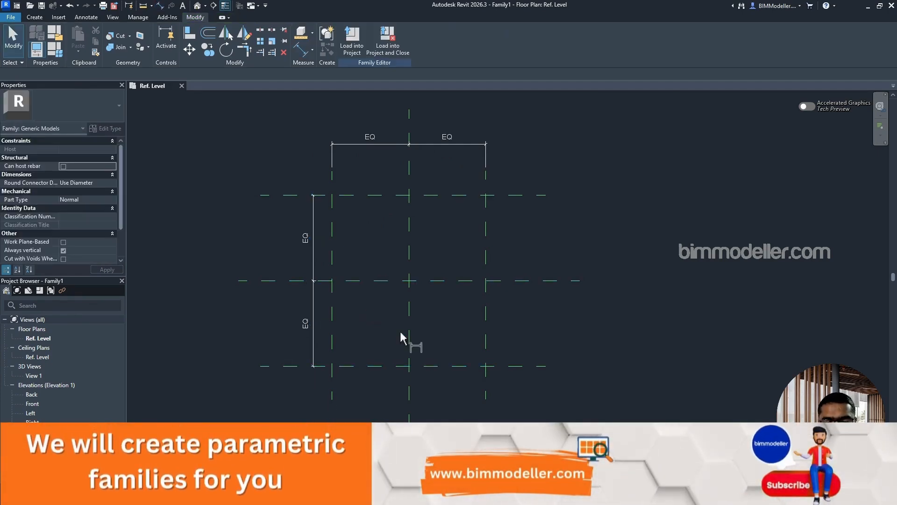
# Step: Dimension the overall distance between the two outer vertical planes and between the two outer horizontal planes
pyautogui.press('d')
pyautogui.press('i')
pyautogui.click(486, 390)
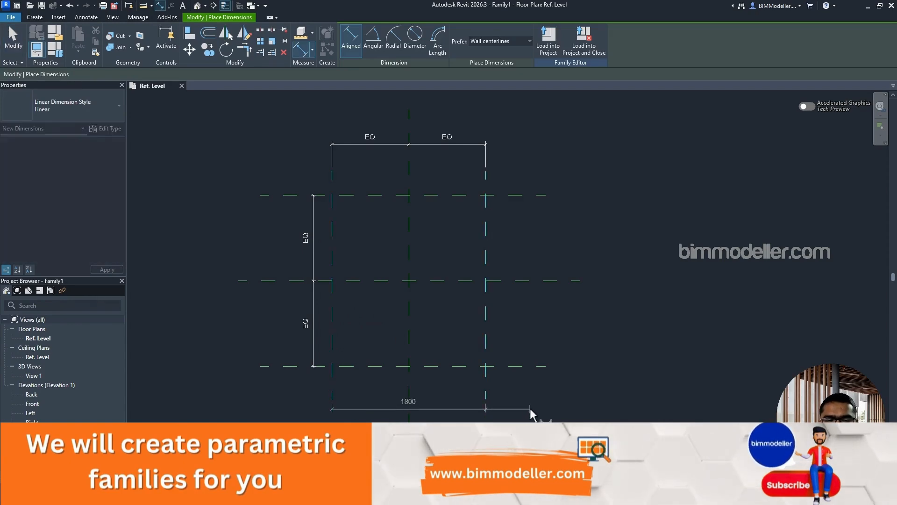
pyautogui.click(531, 413)
pyautogui.click(520, 195)
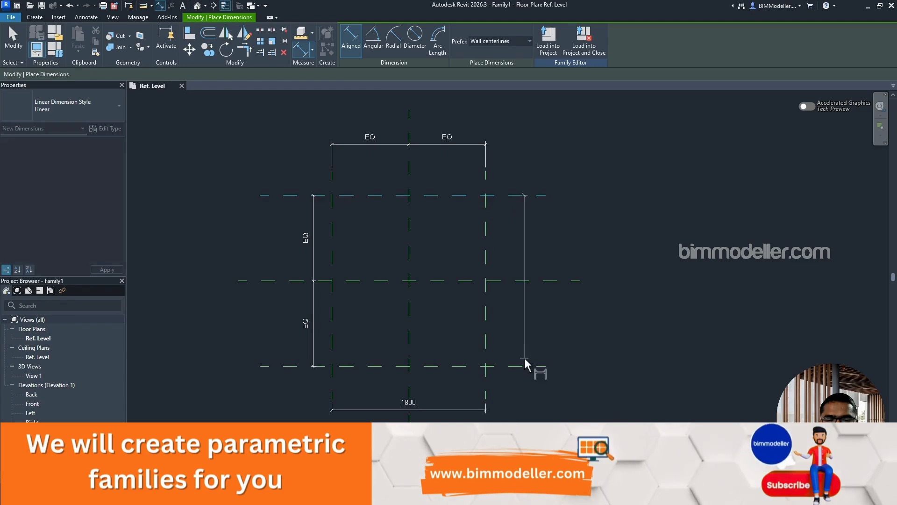
pyautogui.click(526, 366)
pyautogui.click(587, 396)
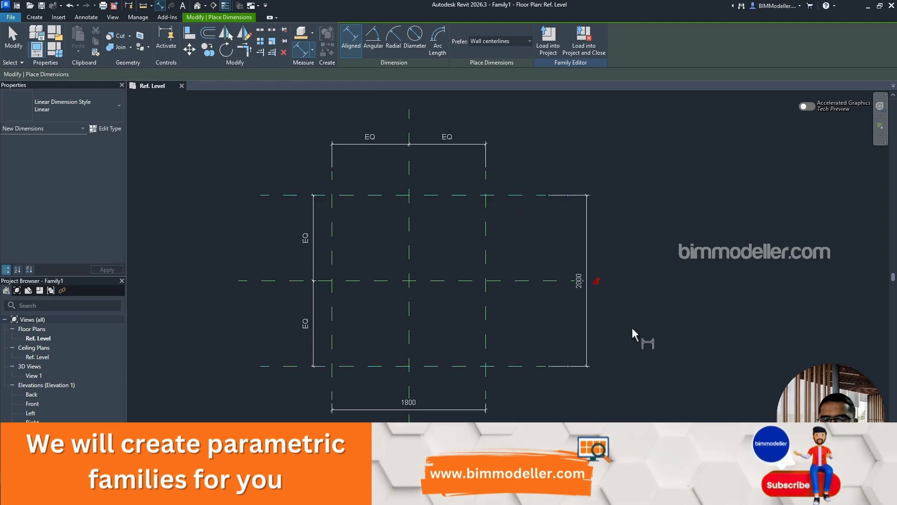
pyautogui.moveTo(553, 361); pyautogui.dragTo(518, 318, button='middle')
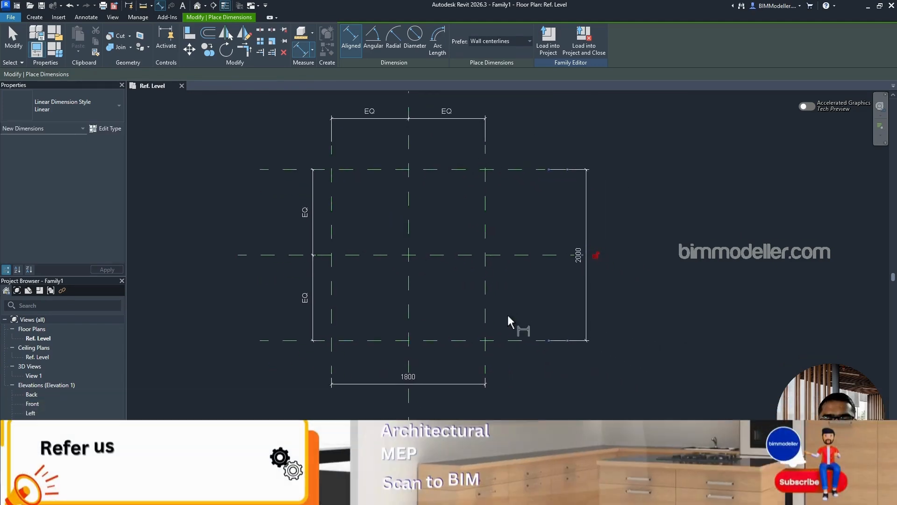
pyautogui.press('Escape')
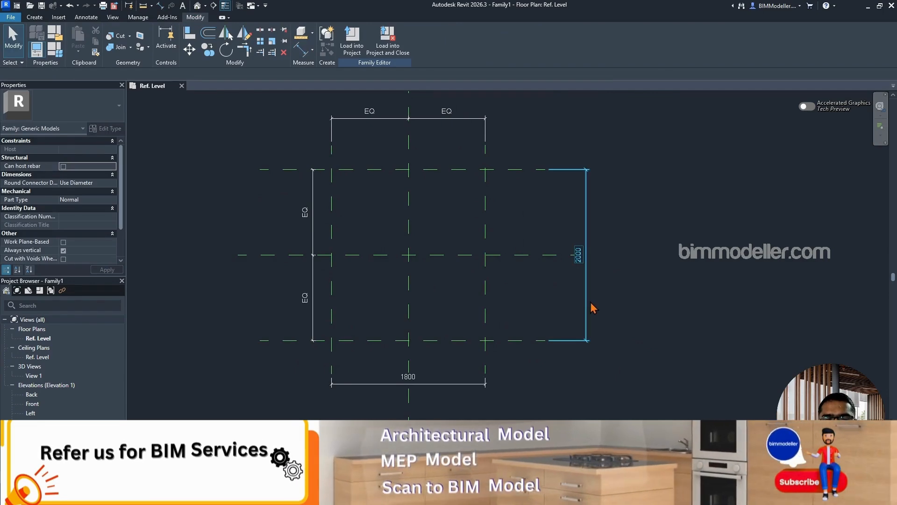
# Step: Label the overall dimension between the outer vertical planes with a new type parameter named Earth Pit Length
pyautogui.click(463, 385)
pyautogui.click(439, 39)
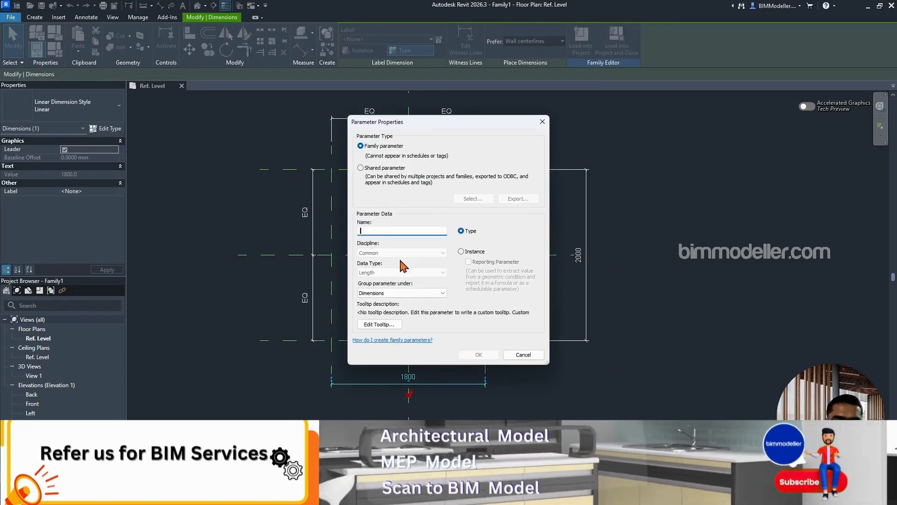
pyautogui.write('E')
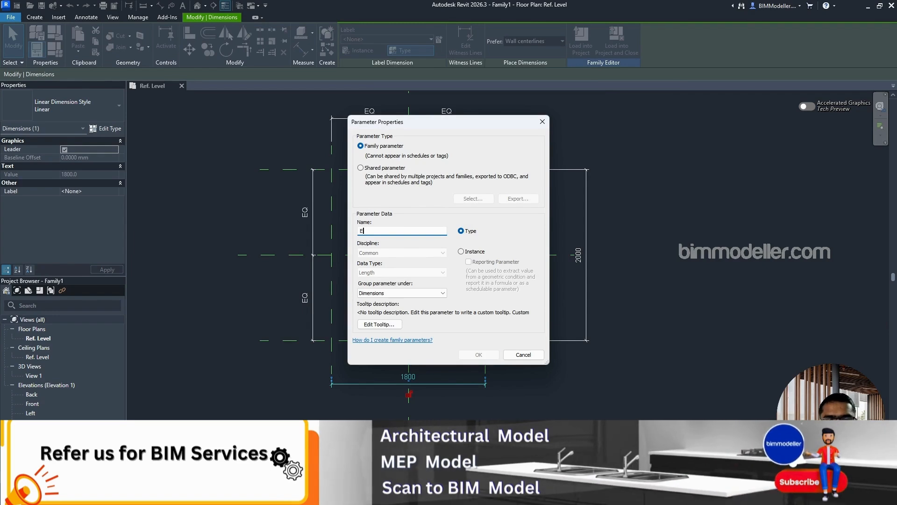
pyautogui.write('arth Pit ')
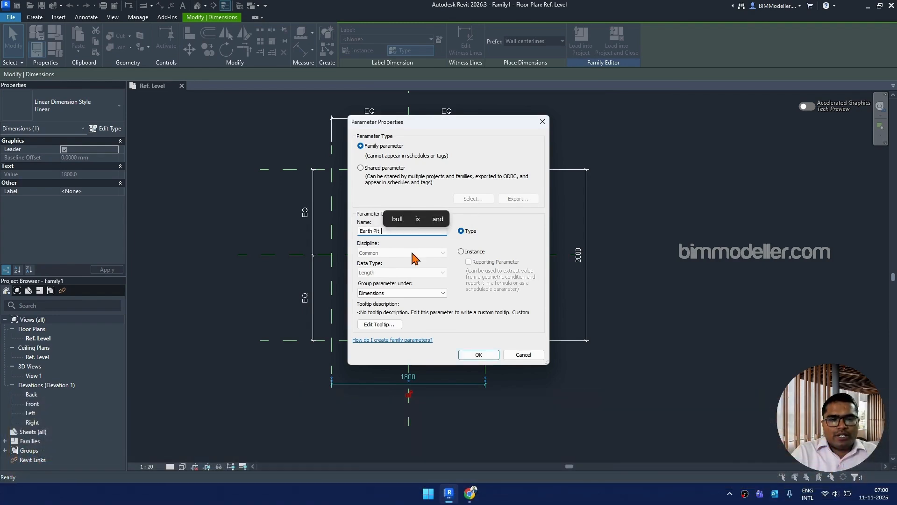
pyautogui.write('Length')
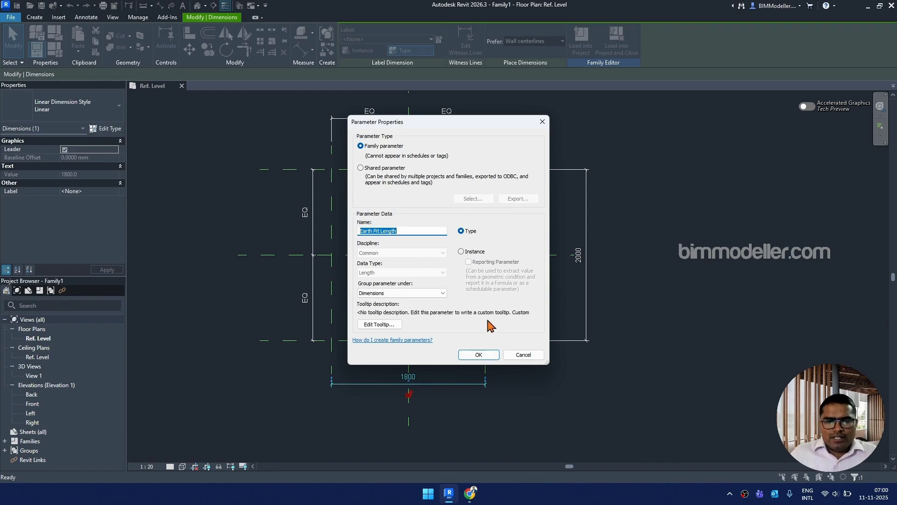
pyautogui.click(477, 354)
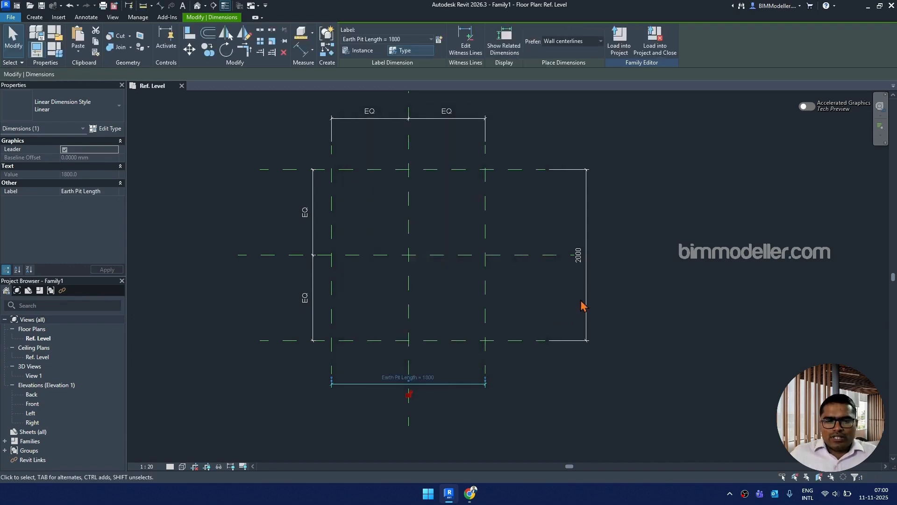
# Step: Label the overall dimension between the outer horizontal planes with a new type parameter named Earth Pit Depth
pyautogui.click(585, 304)
pyautogui.click(439, 39)
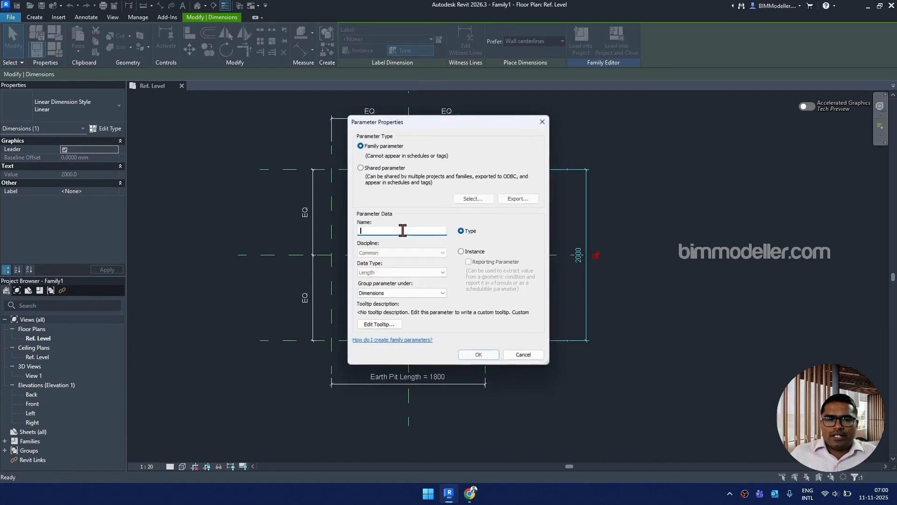
pyautogui.write('Earth Pit Length')
pyautogui.doubleClick(391, 230)
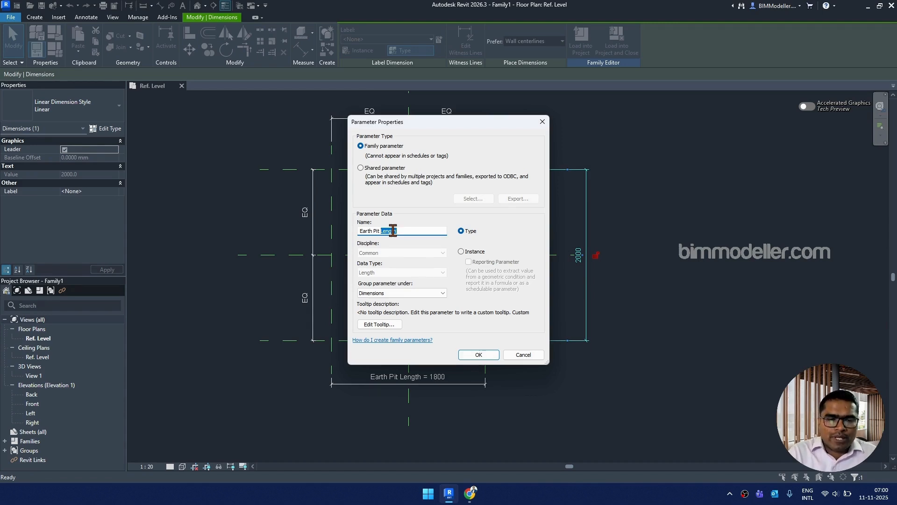
pyautogui.write('Depth')
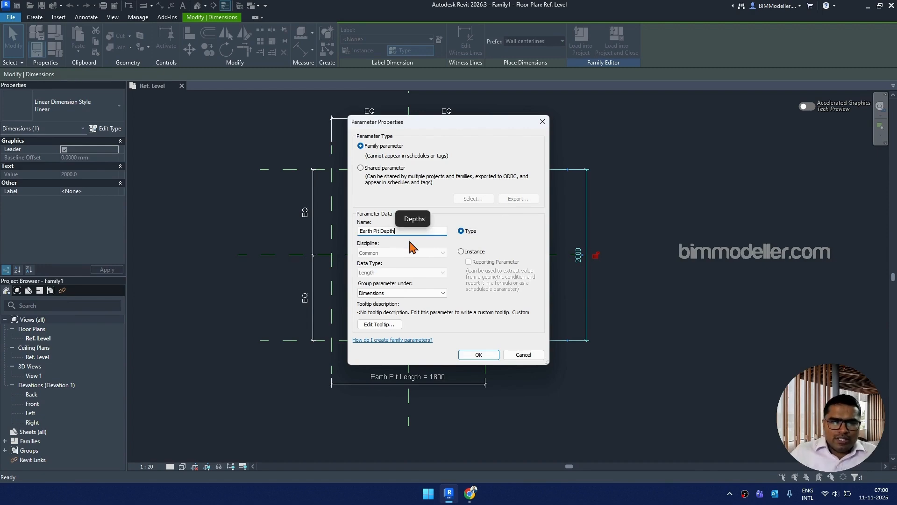
pyautogui.click(477, 355)
pyautogui.press('Escape')
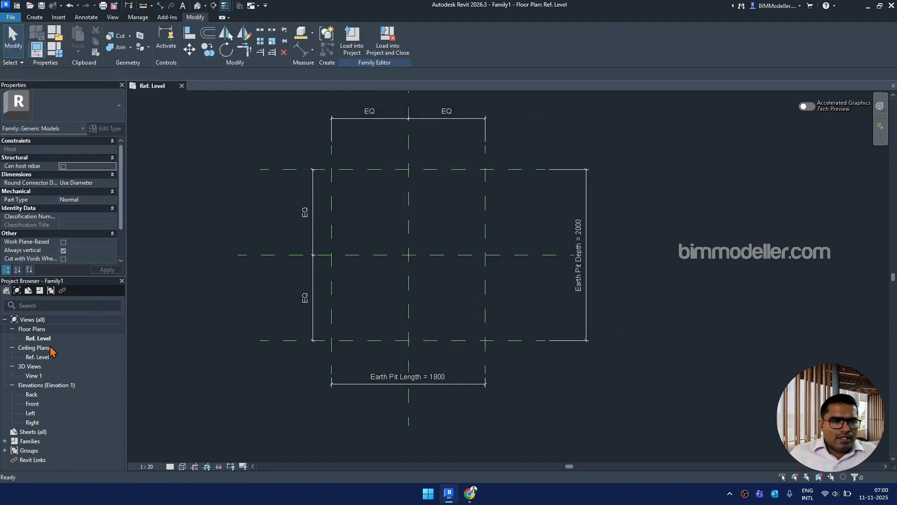
# Step: Open the Front elevation and place a horizontal reference plane across the vertical planes above Ref. Level
pyautogui.doubleClick(32, 403)
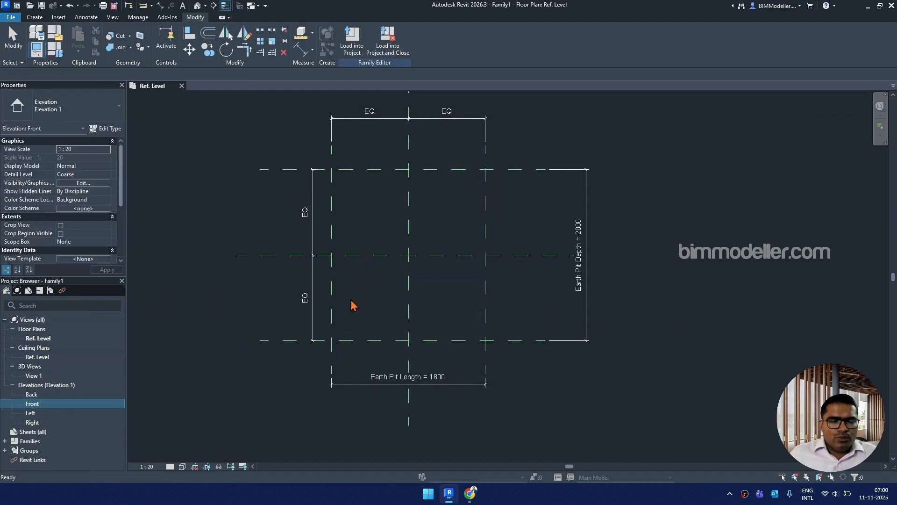
pyautogui.moveTo(479, 354); pyautogui.dragTo(460, 341, button='middle')
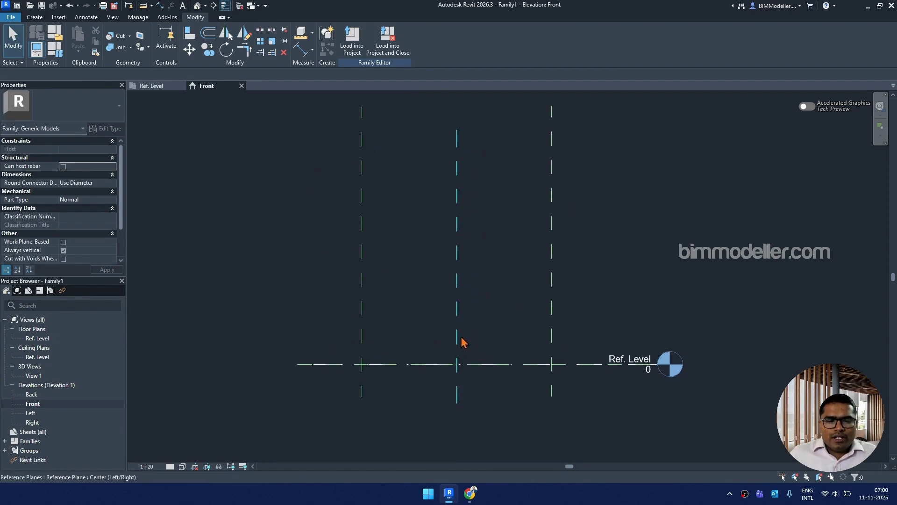
pyautogui.click(364, 255)
pyautogui.press('r')
pyautogui.press('p')
pyautogui.click(304, 235)
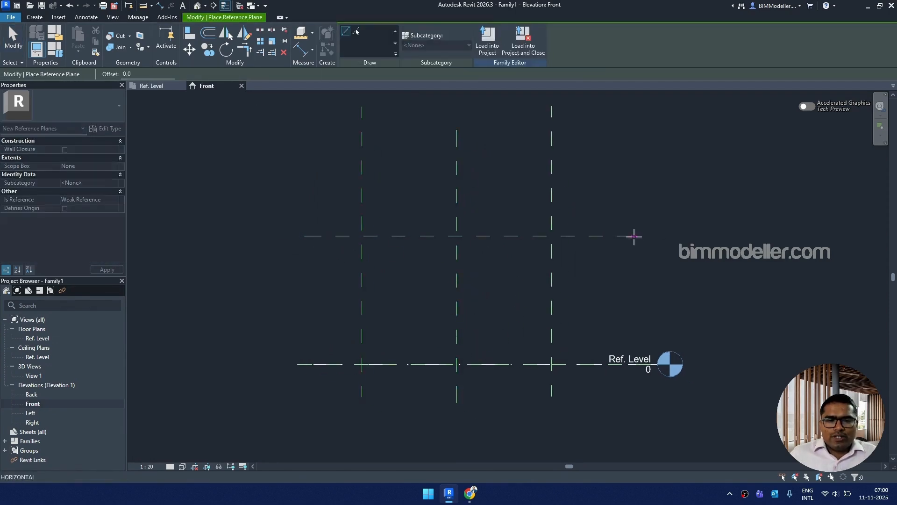
pyautogui.click(634, 236)
pyautogui.press('Escape')
pyautogui.press('d')
pyautogui.press('i')
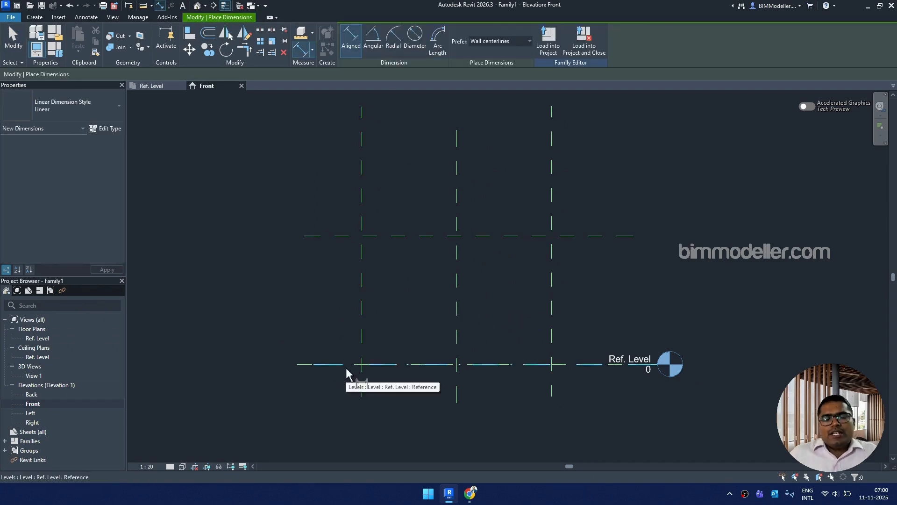
pyautogui.moveTo(387, 386); pyautogui.dragTo(400, 296, button='middle')
pyautogui.press('Escape')
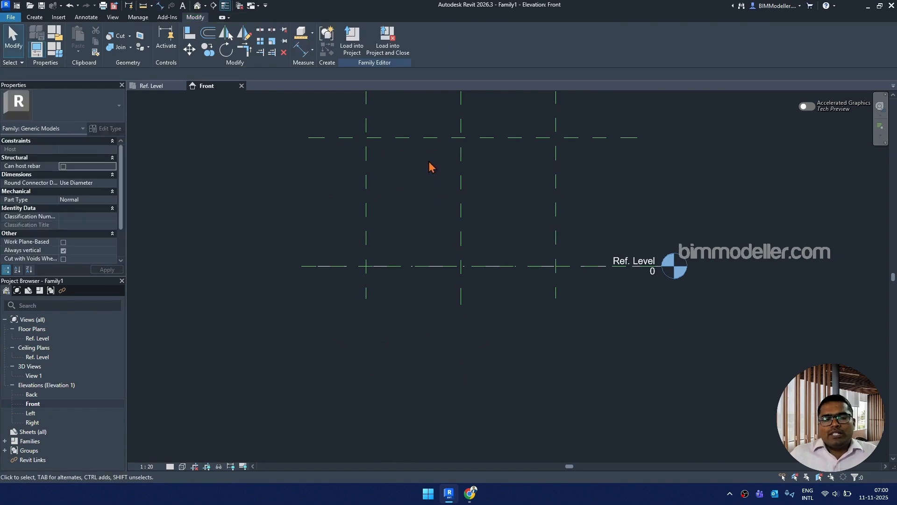
# Step: Move the horizontal reference plane down to about 1000 mm below Ref. Level
pyautogui.click(425, 138)
pyautogui.keyDown('ctrl'); pyautogui.moveTo(425, 138); pyautogui.dragTo(417, 373); pyautogui.keyUp('ctrl')
pyautogui.press('Escape')
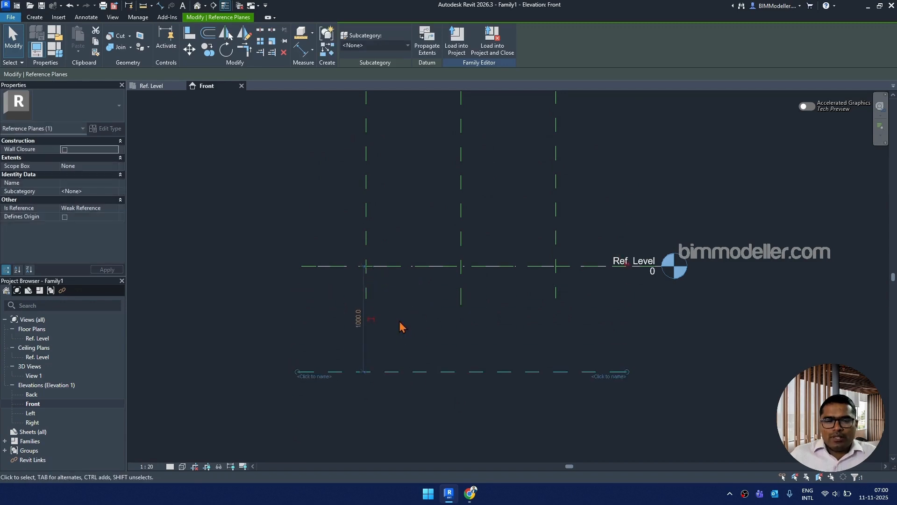
# Step: Place another horizontal reference plane across the vertical planes, about 320 mm above Ref. Level
pyautogui.click(367, 243)
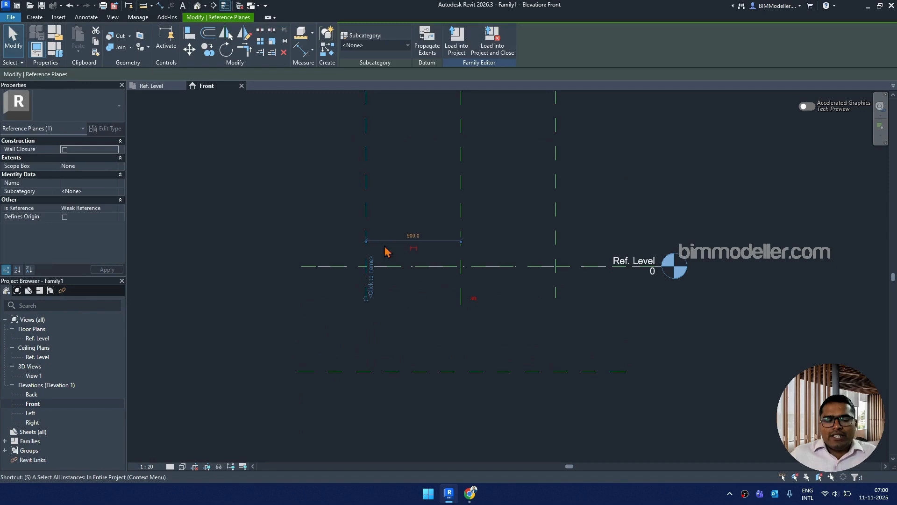
pyautogui.press('r')
pyautogui.press('p')
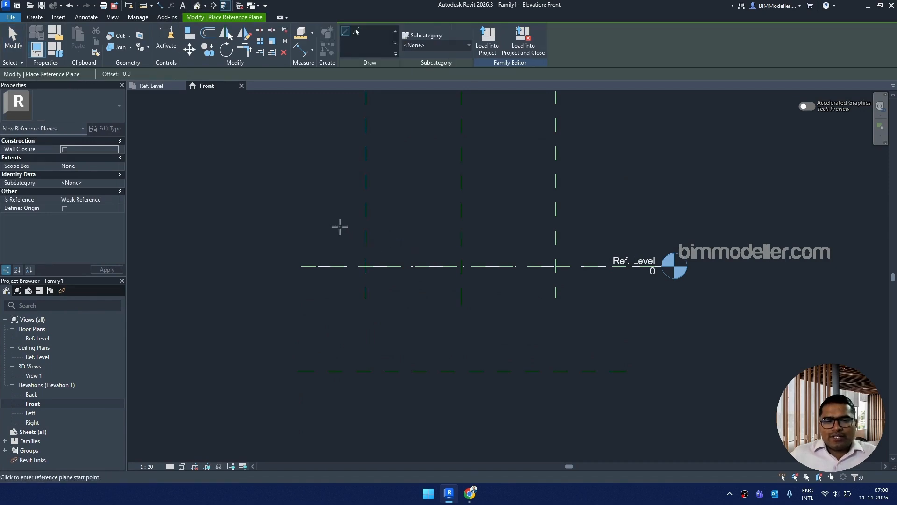
pyautogui.click(325, 231)
pyautogui.click(607, 232)
pyautogui.press('Escape')
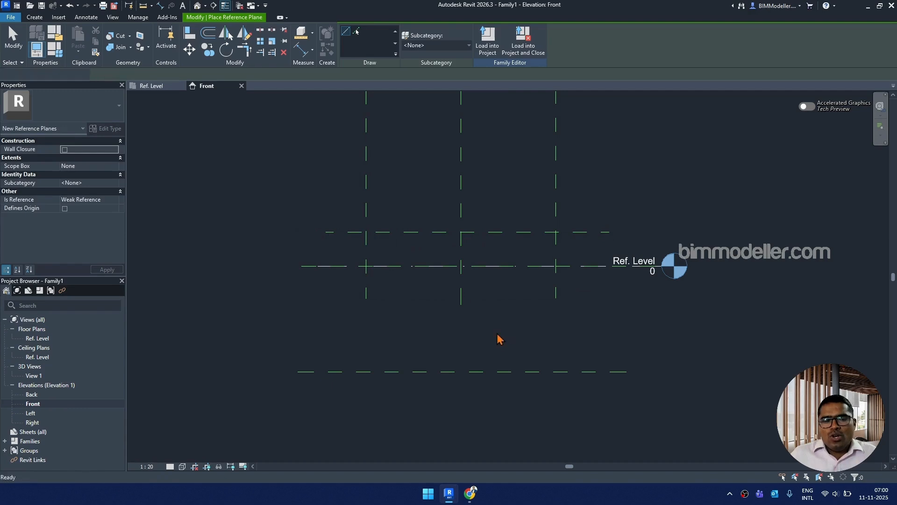
pyautogui.press('Escape')
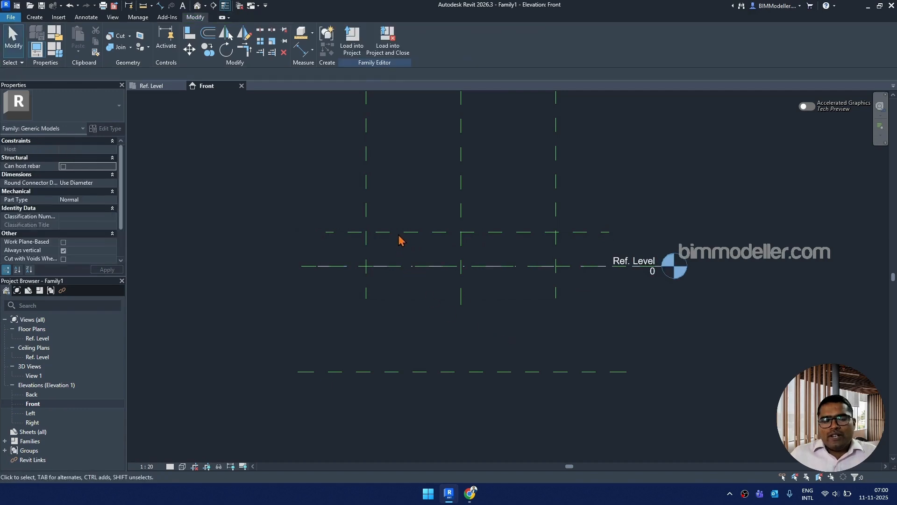
# Step: Dimension the upper and lower horizontal reference planes from Ref. Level, aligning both dimensions beside the vertical planes
pyautogui.press('d')
pyautogui.press('i')
pyautogui.click(394, 266)
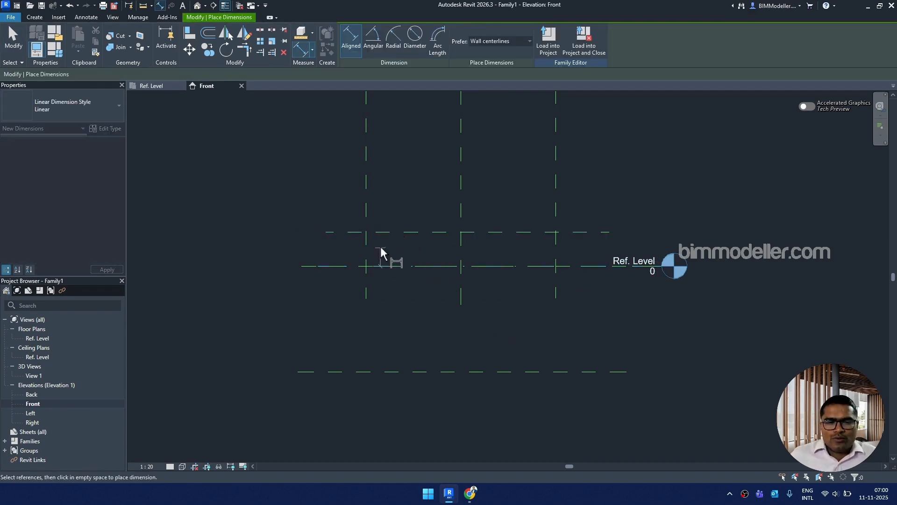
pyautogui.click(377, 232)
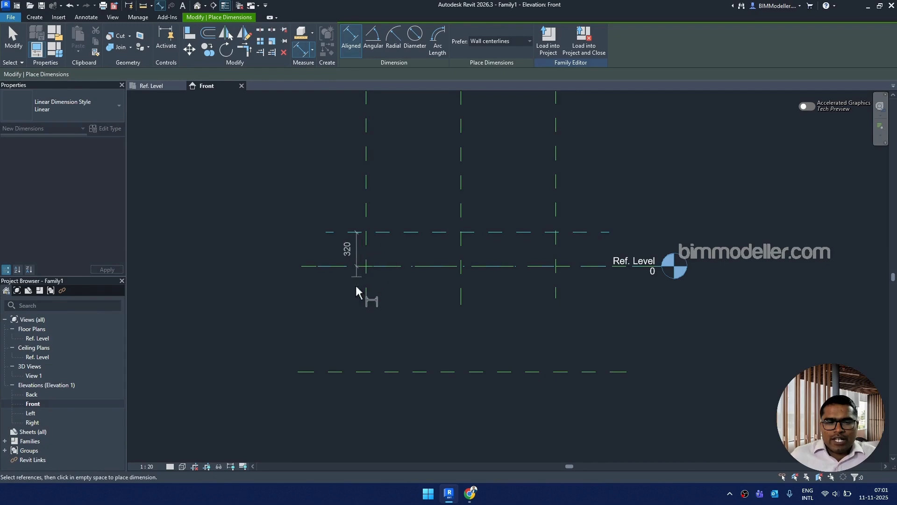
pyautogui.click(333, 292)
pyautogui.click(371, 372)
pyautogui.click(401, 268)
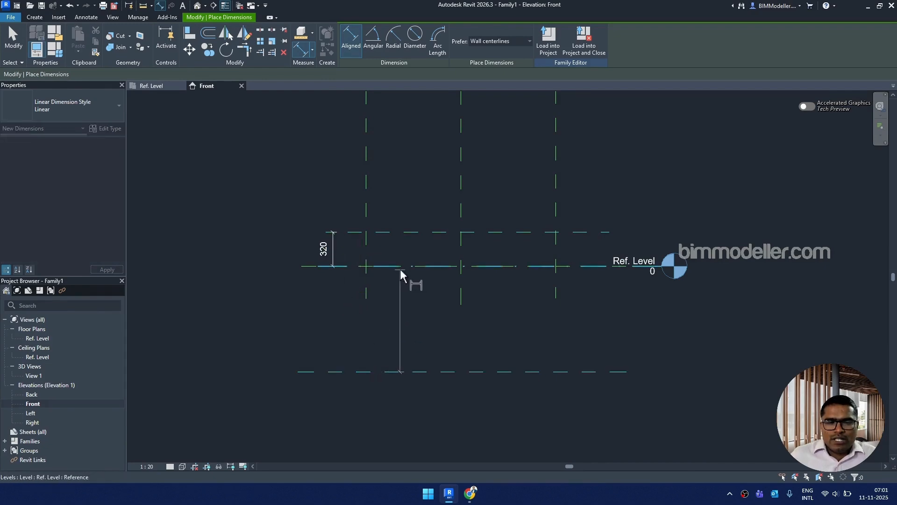
pyautogui.click(338, 331)
pyautogui.press('Escape')
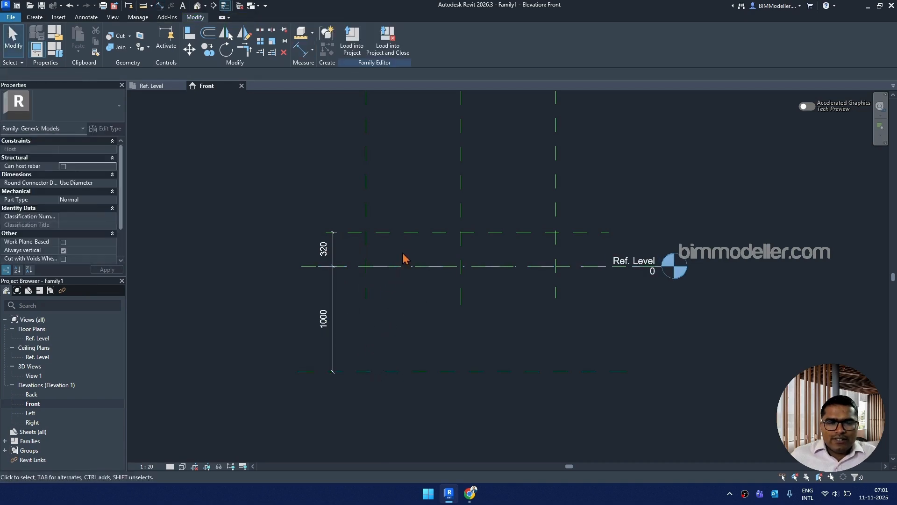
# Step: Set the upper horizontal reference plane's distance above Ref. Level to 100 mm
pyautogui.click(413, 233)
pyautogui.moveTo(414, 301); pyautogui.dragTo(356, 314, button='middle')
pyautogui.scroll(1, 387, 314)
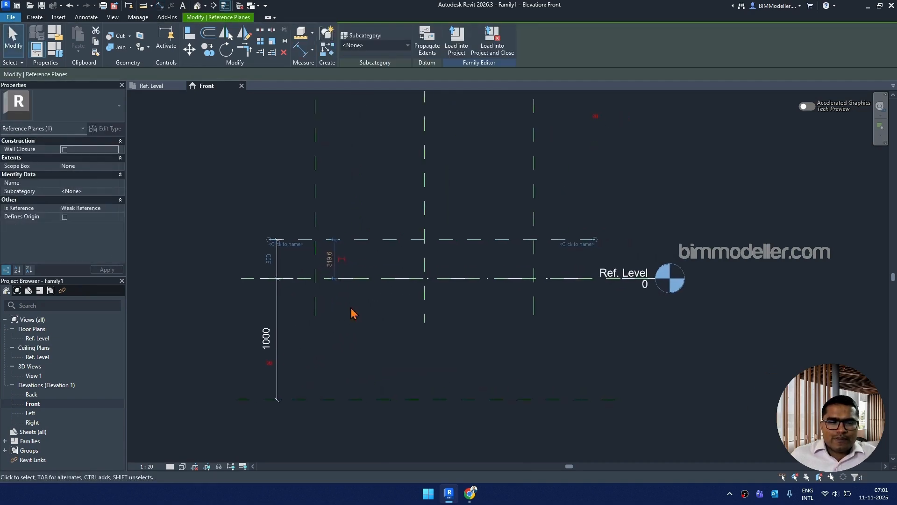
pyautogui.click(353, 411)
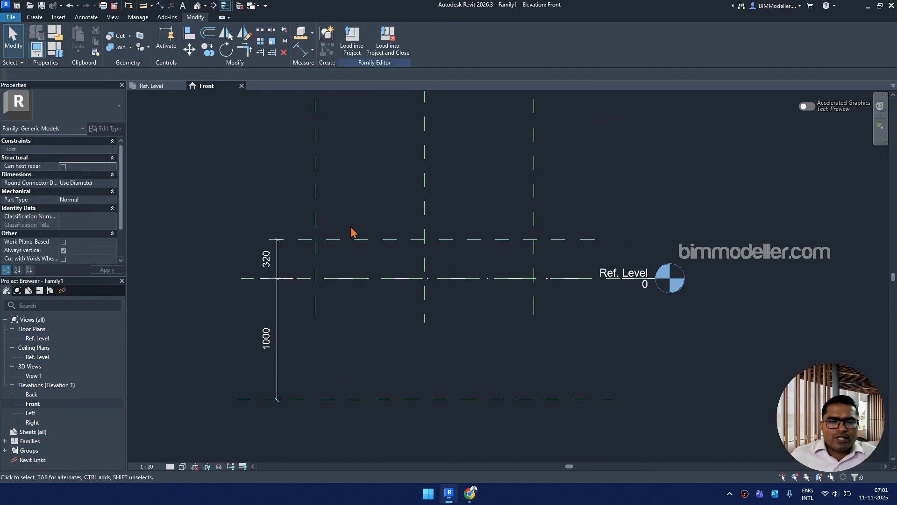
pyautogui.click(358, 239)
pyautogui.click(271, 262)
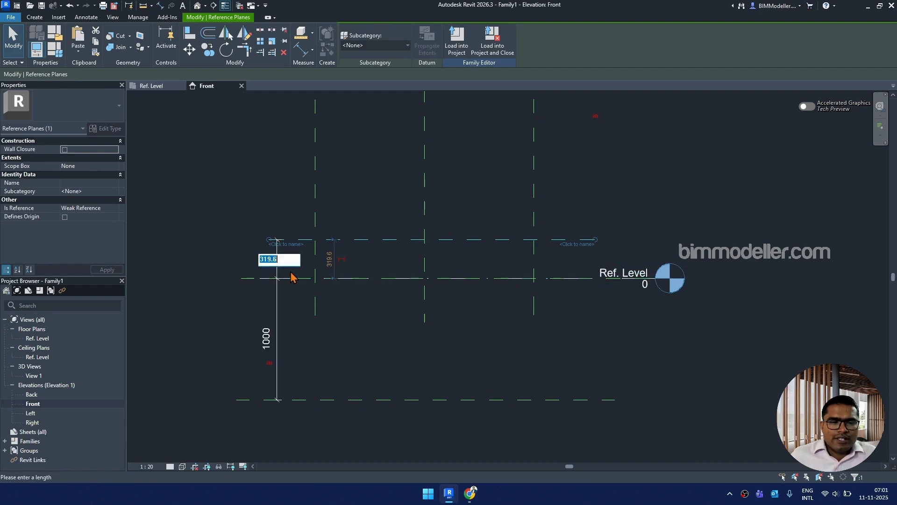
pyautogui.write('250')
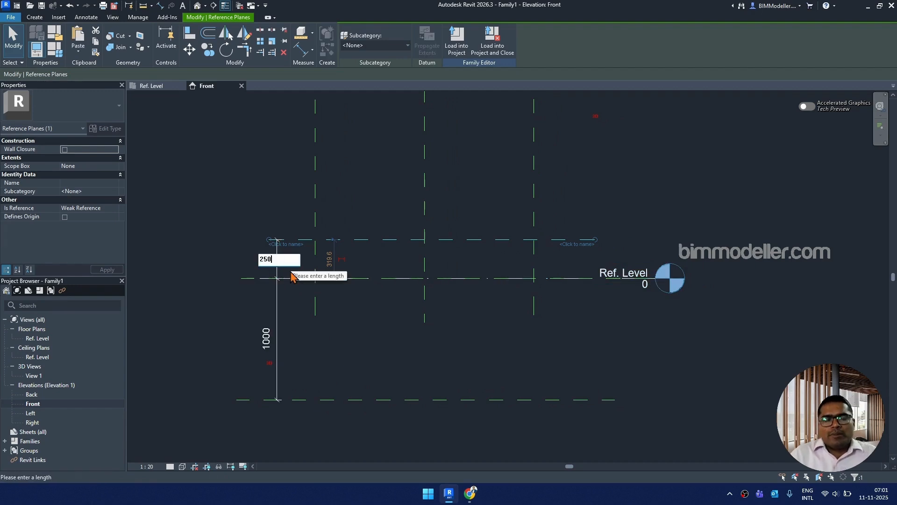
pyautogui.press('BackSpace')
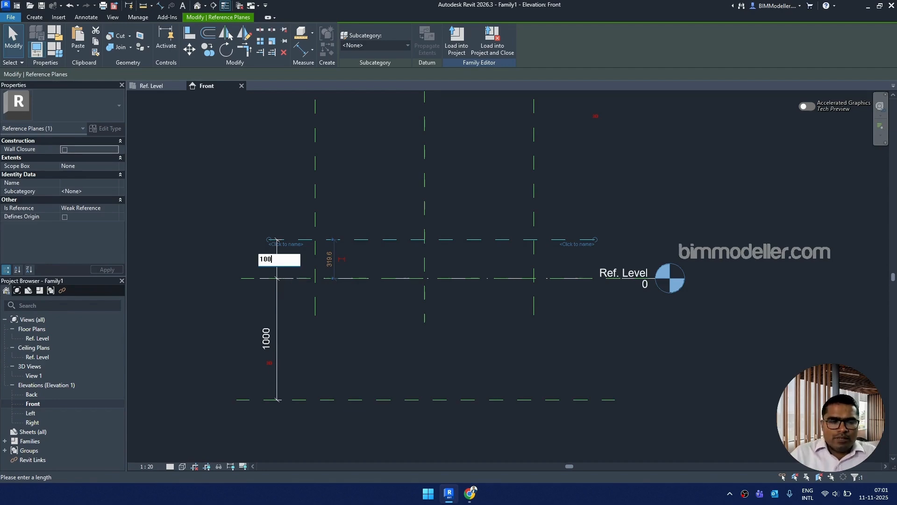
pyautogui.press('Return')
pyautogui.press('Escape')
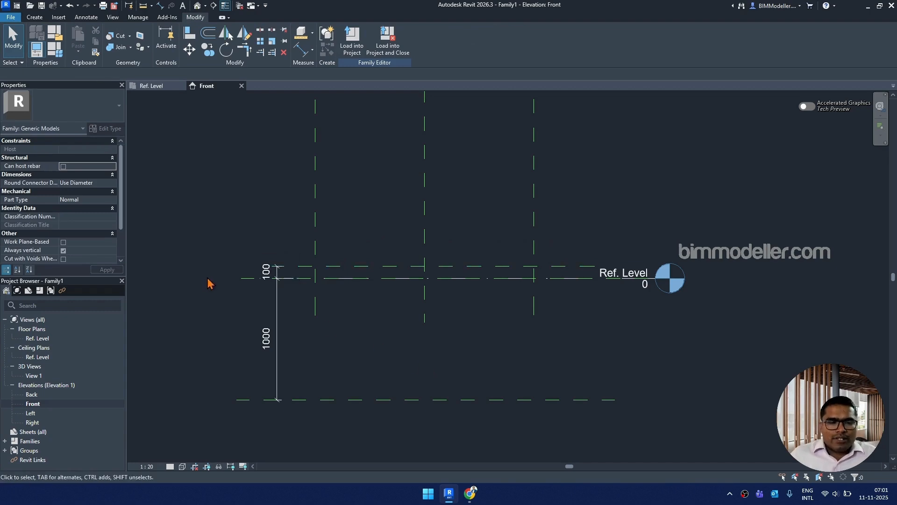
# Step: Label the dimension between Ref. Level and the lower reference plane with a new type parameter named Earth Pit Height1
pyautogui.click(289, 367)
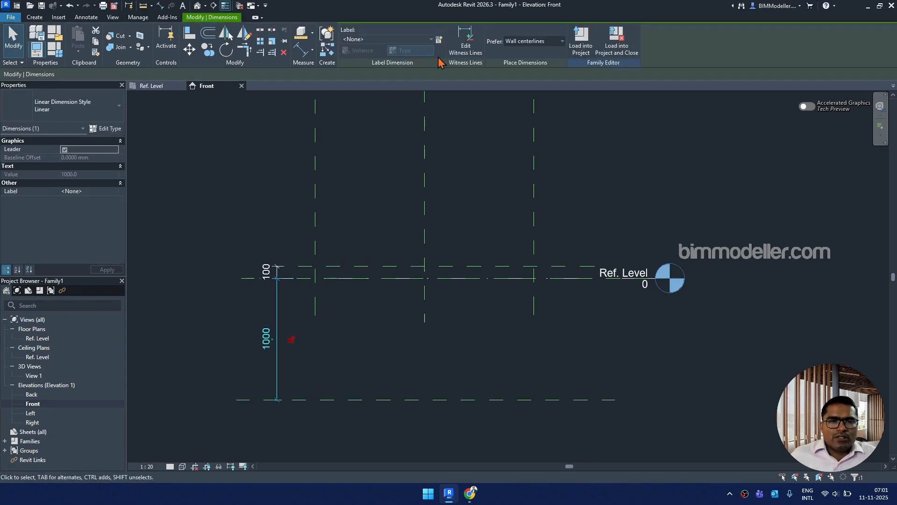
pyautogui.click(440, 40)
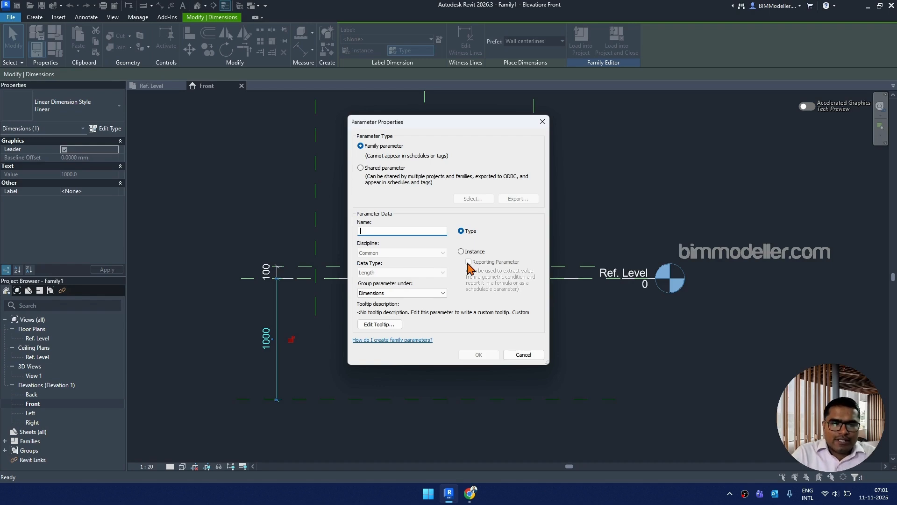
pyautogui.write('heigH')
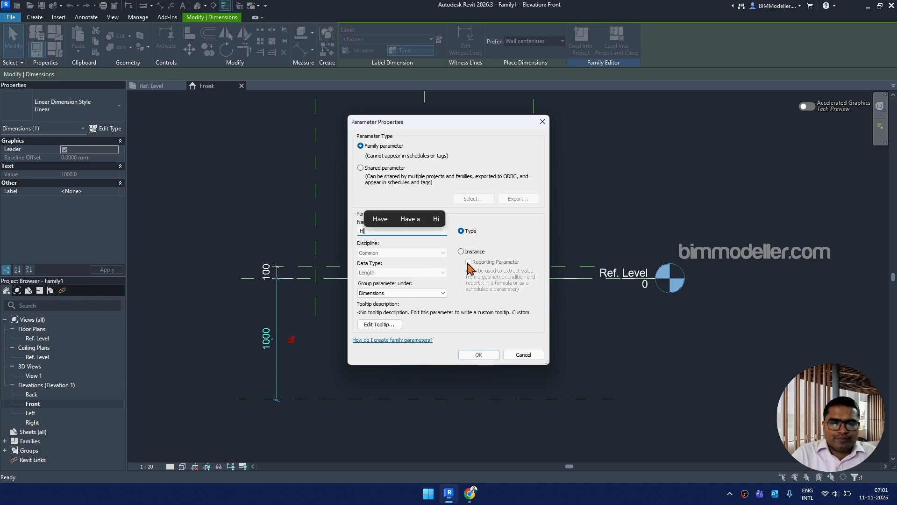
pyautogui.write('eight1')
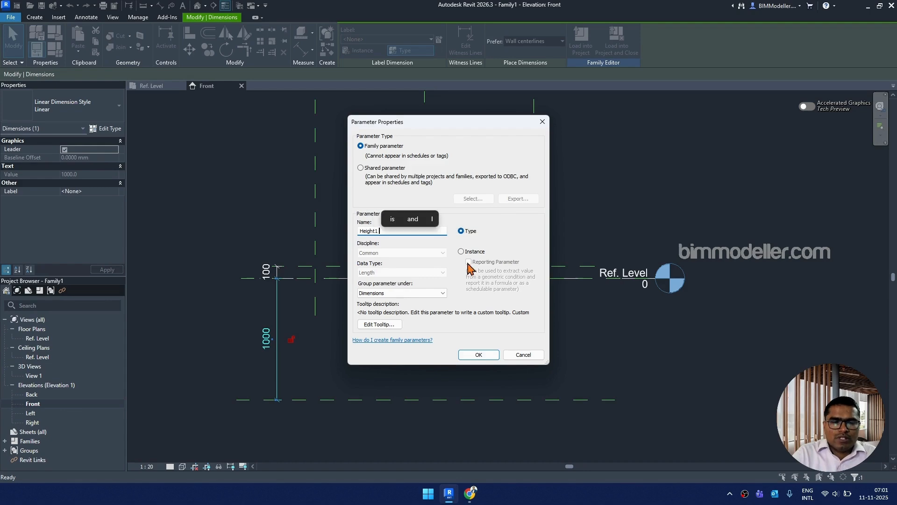
pyautogui.press('Home')
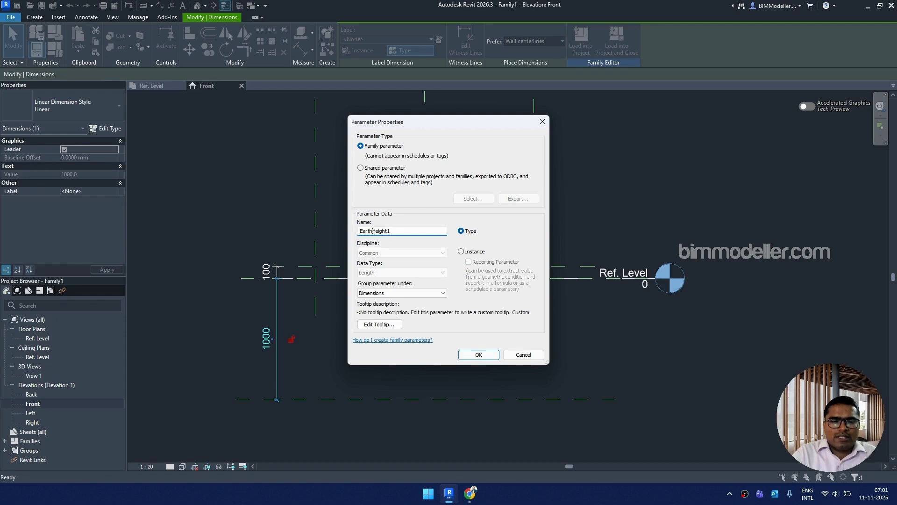
pyautogui.write('Earth Pit')
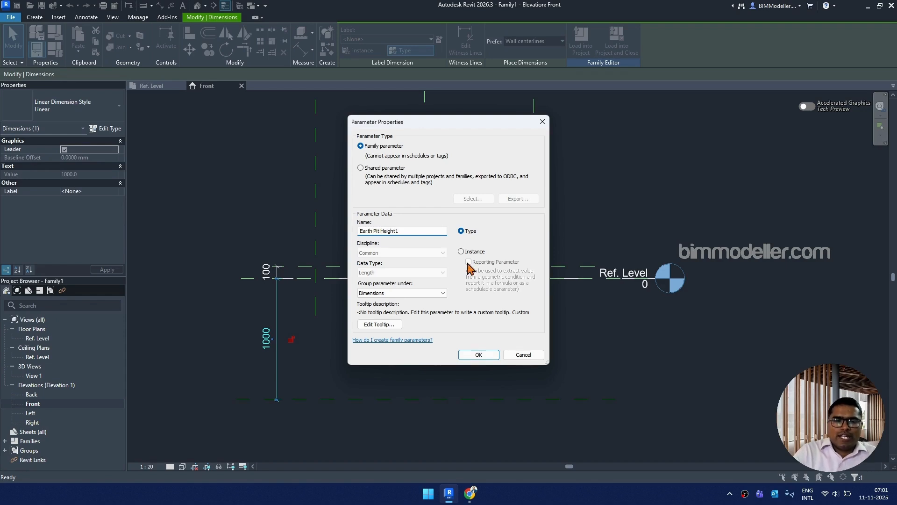
pyautogui.click(492, 356)
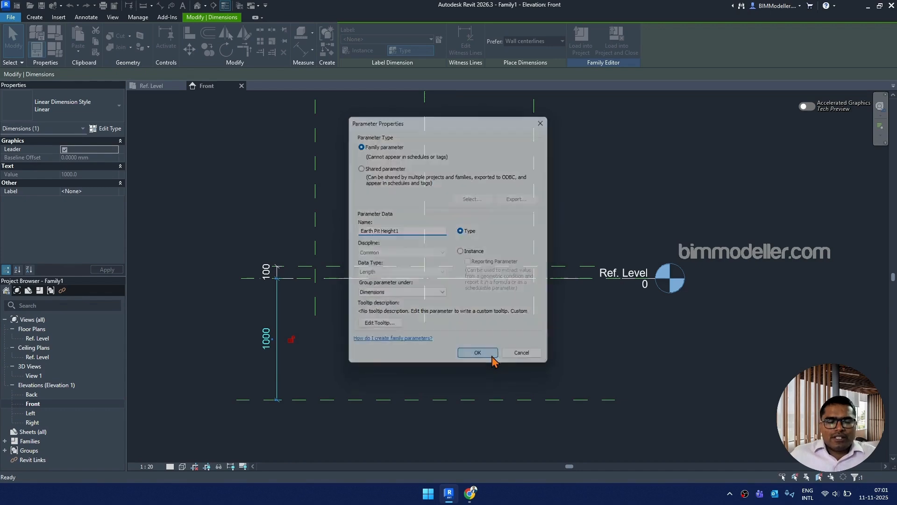
pyautogui.moveTo(451, 349); pyautogui.dragTo(531, 345, button='middle')
pyautogui.click(465, 357)
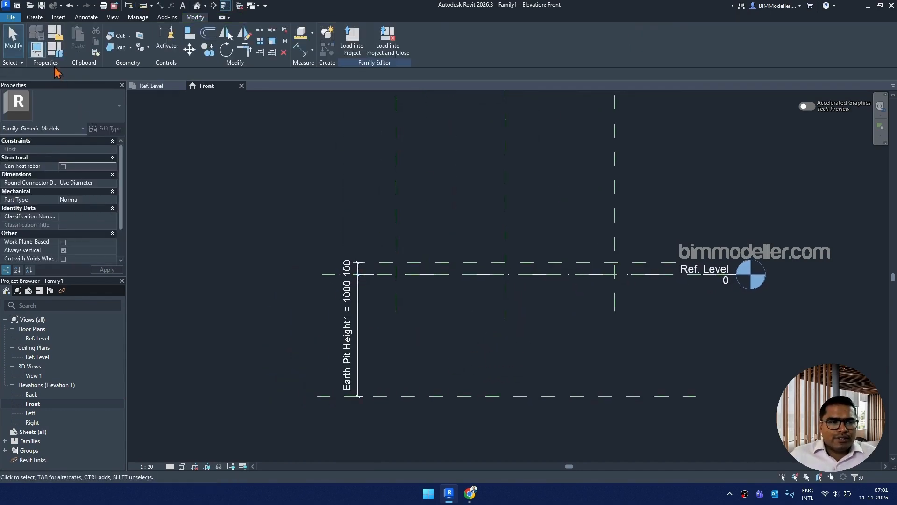
# Step: Add a Length type parameter named Earth Pit Total Height to the family, grouped under Dimensions
pyautogui.click(54, 48)
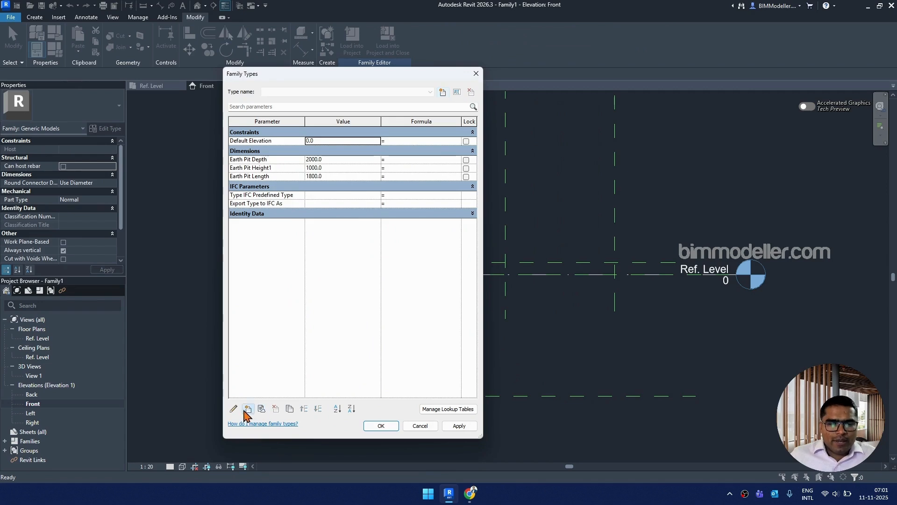
pyautogui.click(262, 410)
pyautogui.write('Total')
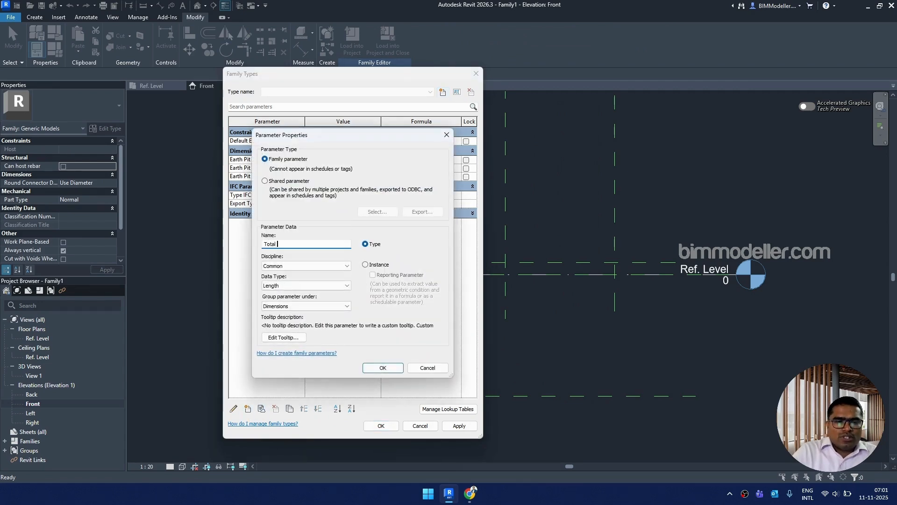
pyautogui.write(' Height')
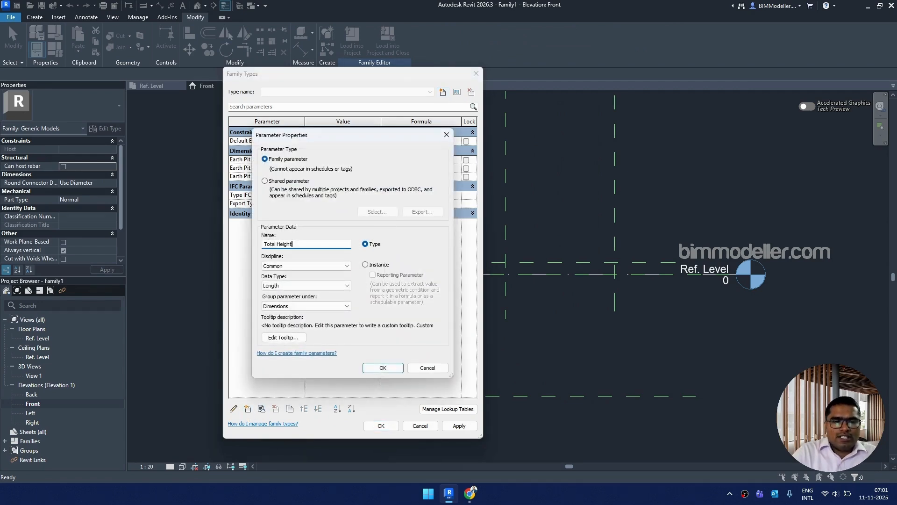
pyautogui.press('Home')
pyautogui.write('Ear')
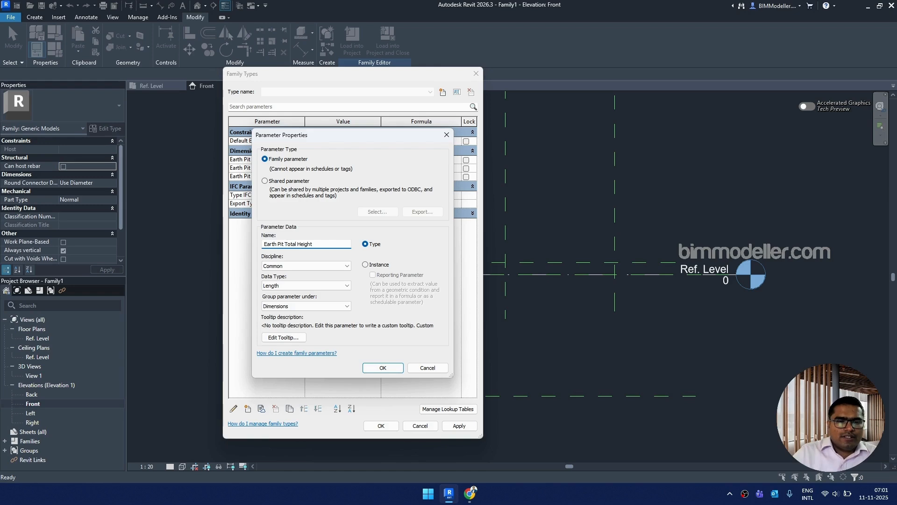
pyautogui.click(383, 367)
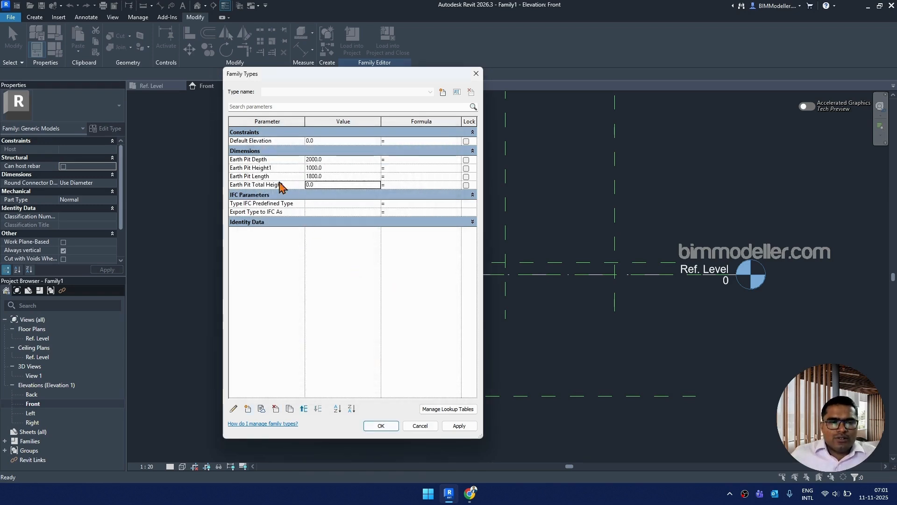
# Step: Give Earth Pit Total Height the formula Earth Pit Height1 + 100 mm and apply it to the family
pyautogui.click(282, 168)
pyautogui.hotkey('ctrl', 'c')
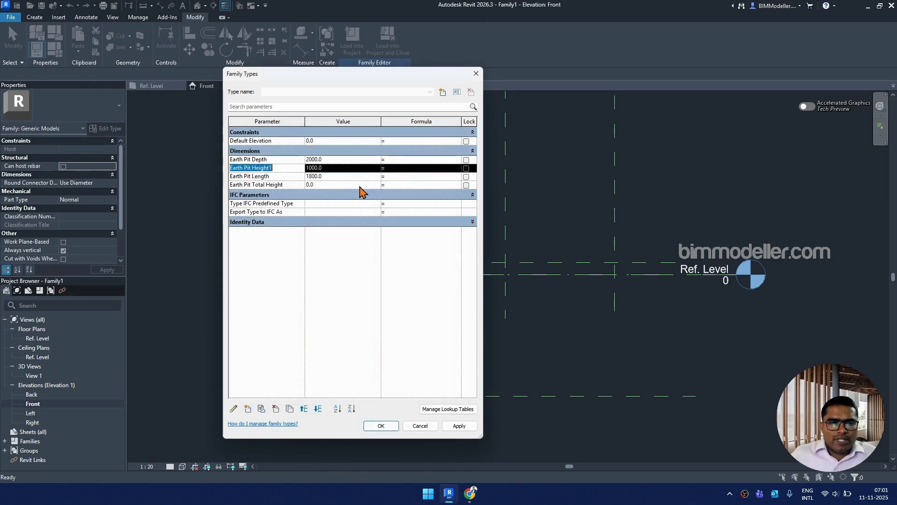
pyautogui.click(401, 185)
pyautogui.hotkey('ctrl', 'v')
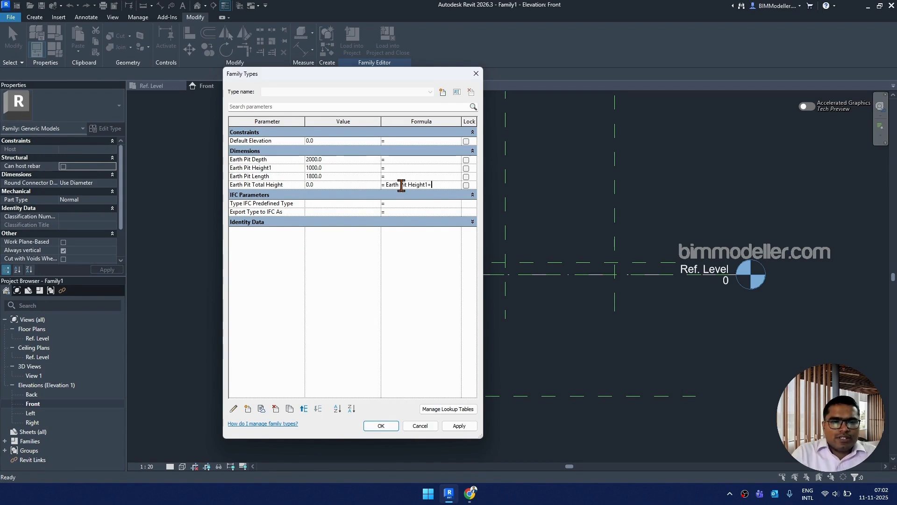
pyautogui.write('+ 100')
pyautogui.press('Tab')
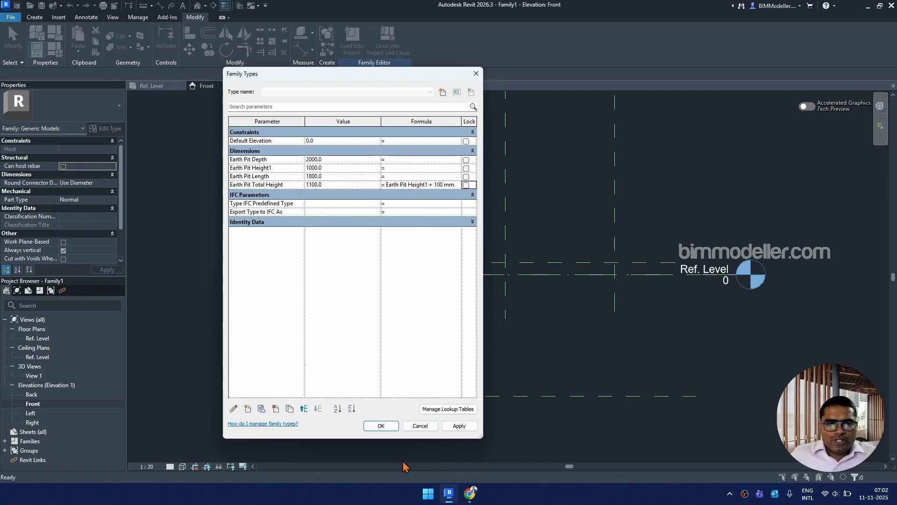
pyautogui.click(378, 425)
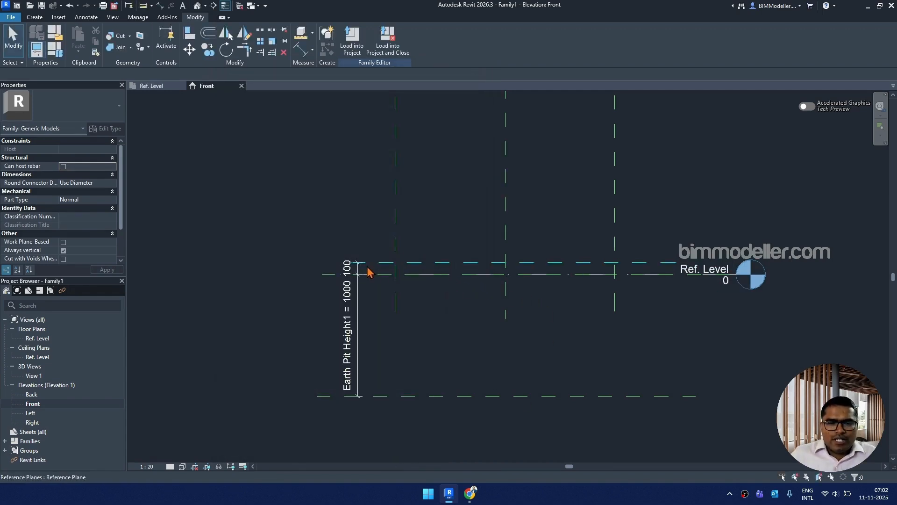
pyautogui.scroll(3, 360, 275)
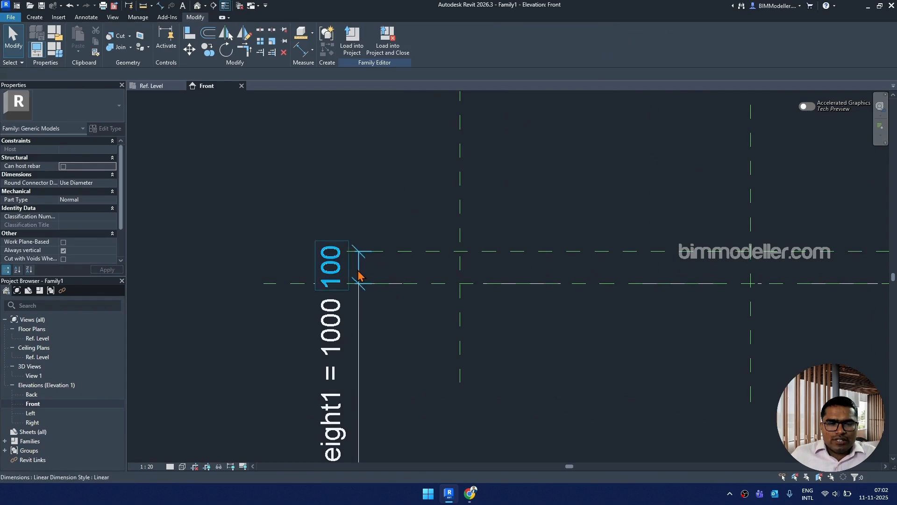
pyautogui.click(359, 276)
pyautogui.scroll(-4, 355, 268)
pyautogui.click(423, 321)
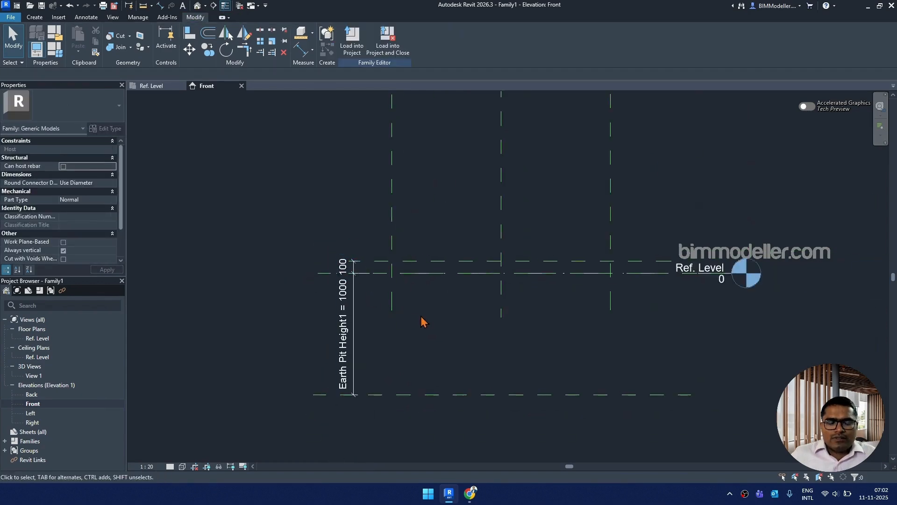
pyautogui.moveTo(423, 321); pyautogui.dragTo(360, 294, button='middle')
# Step: Set the family parameters Earth Pit Depth, Earth Pit Height1 and Earth Pit Length to 750 mm each
pyautogui.click(55, 49)
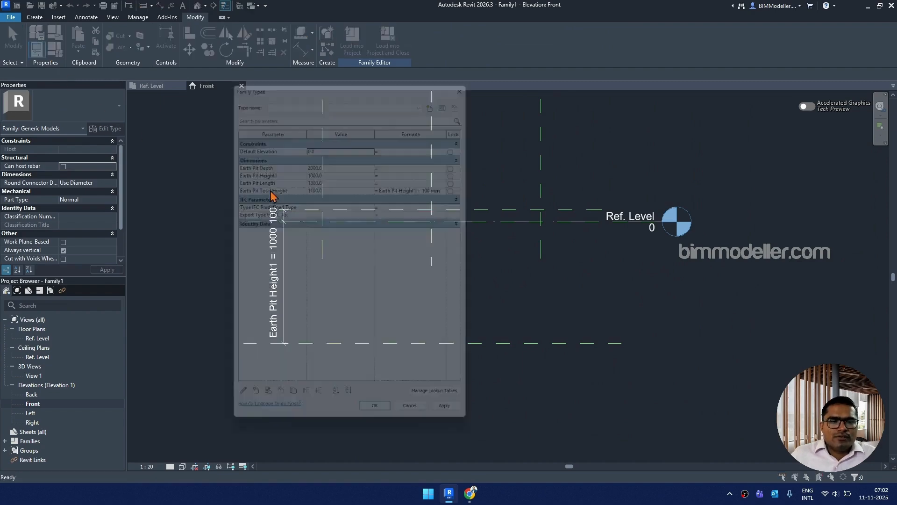
pyautogui.click(348, 160)
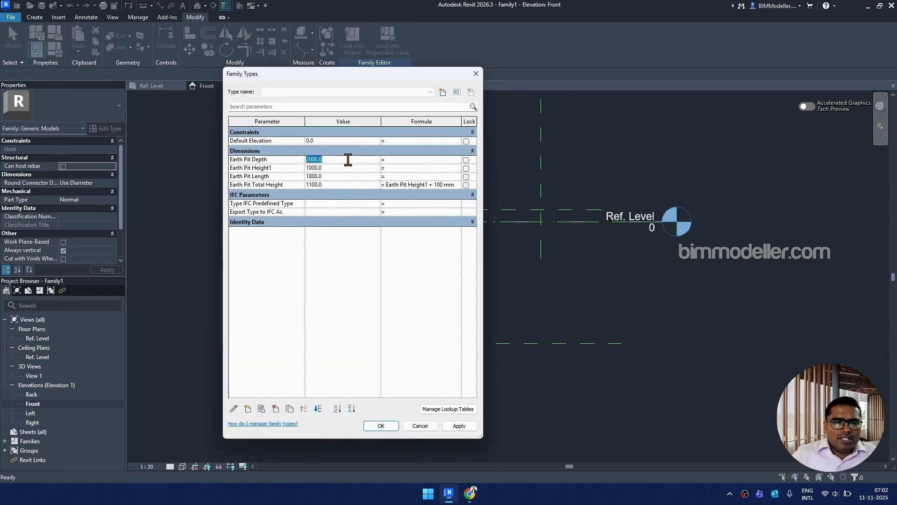
pyautogui.write('1000')
pyautogui.press('Tab')
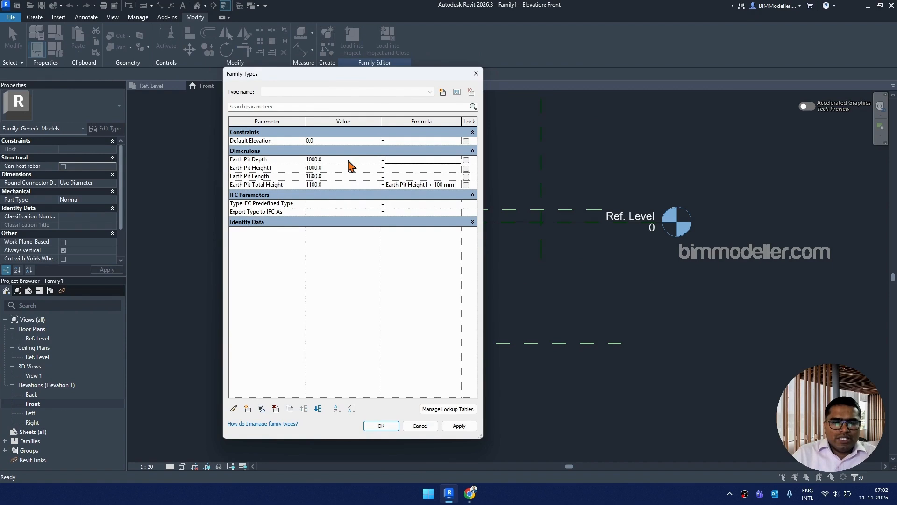
pyautogui.click(348, 160)
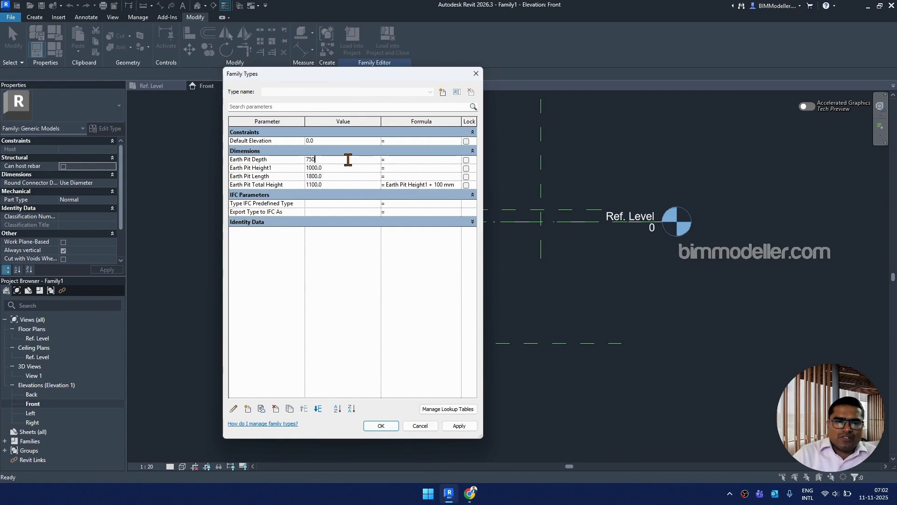
pyautogui.press('Tab')
pyautogui.click(348, 160)
pyautogui.click(351, 169)
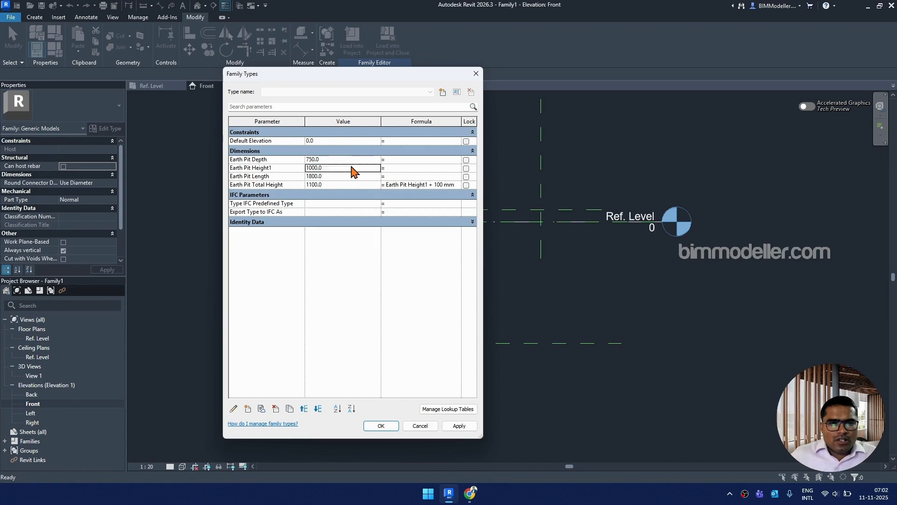
pyautogui.hotkey('ctrl', 'v')
pyautogui.click(337, 176)
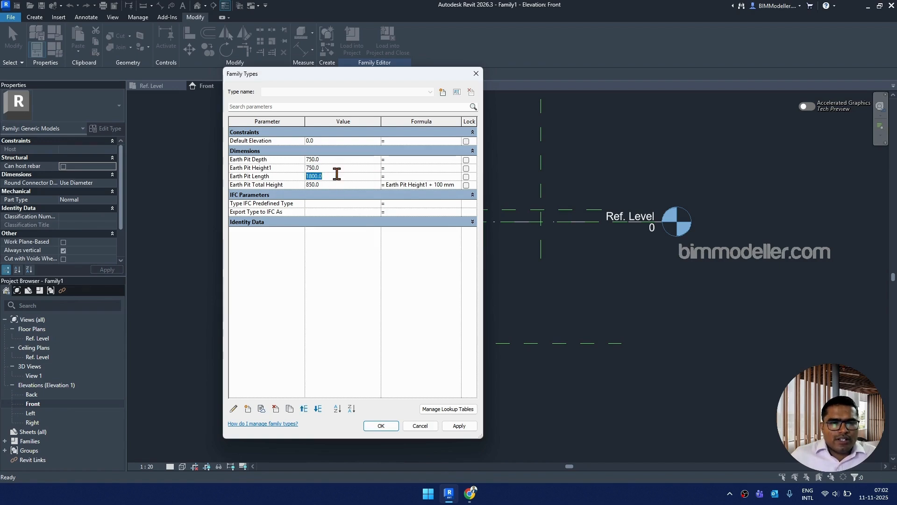
pyautogui.click(380, 425)
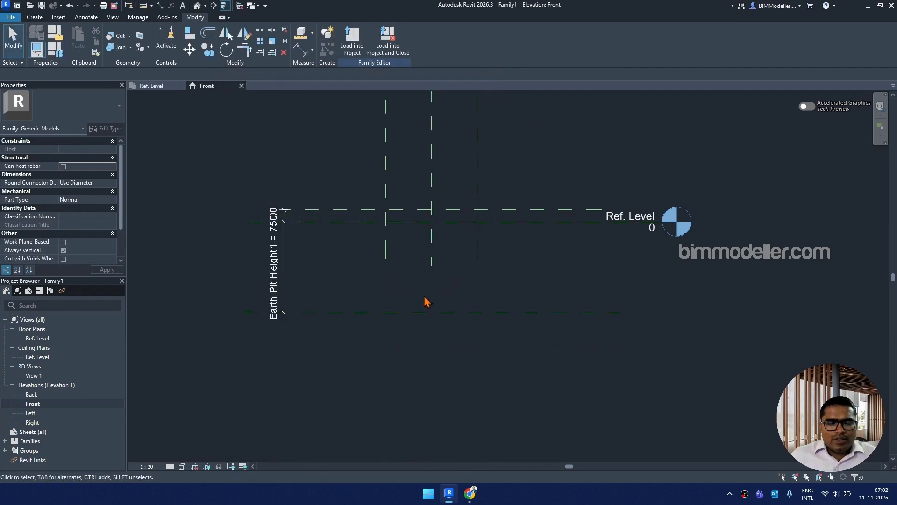
# Step: Extend the lower ends of the three vertical reference planes in the Front elevation to a matching height below the lower horizontal reference plane
pyautogui.scroll(-1, 405, 294)
pyautogui.click(399, 267)
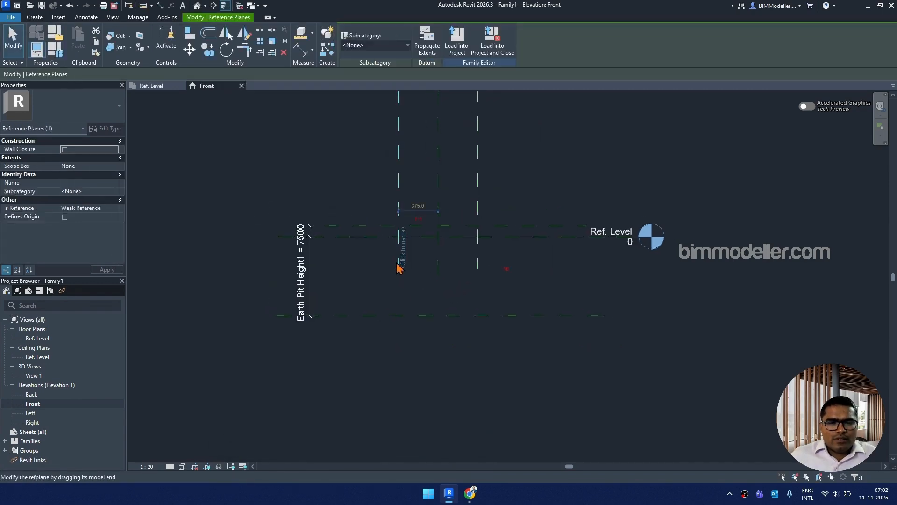
pyautogui.moveTo(399, 268); pyautogui.dragTo(399, 381)
pyautogui.click(478, 266)
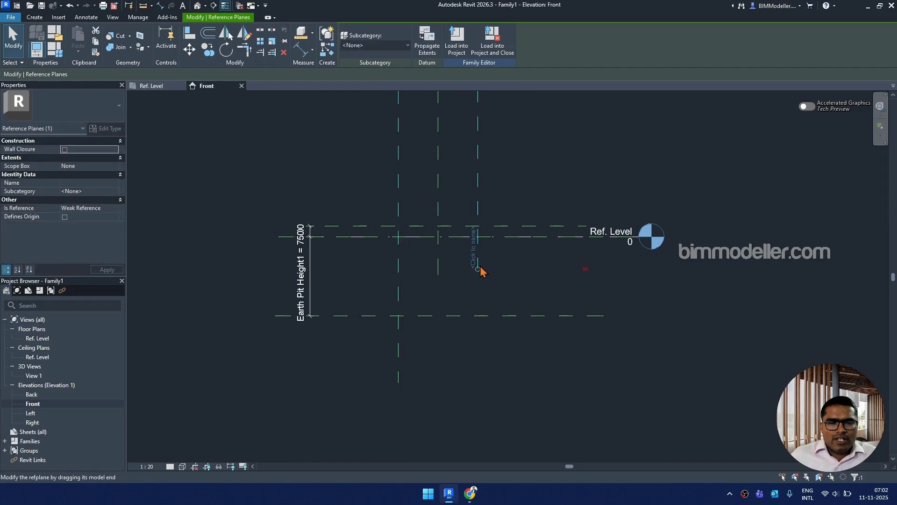
pyautogui.moveTo(477, 269); pyautogui.dragTo(477, 359)
pyautogui.click(438, 278)
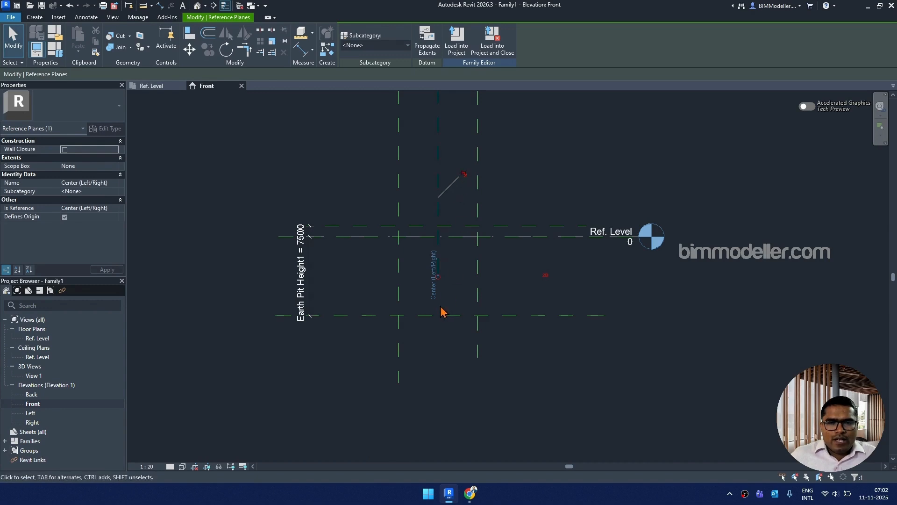
pyautogui.moveTo(438, 281); pyautogui.dragTo(445, 356)
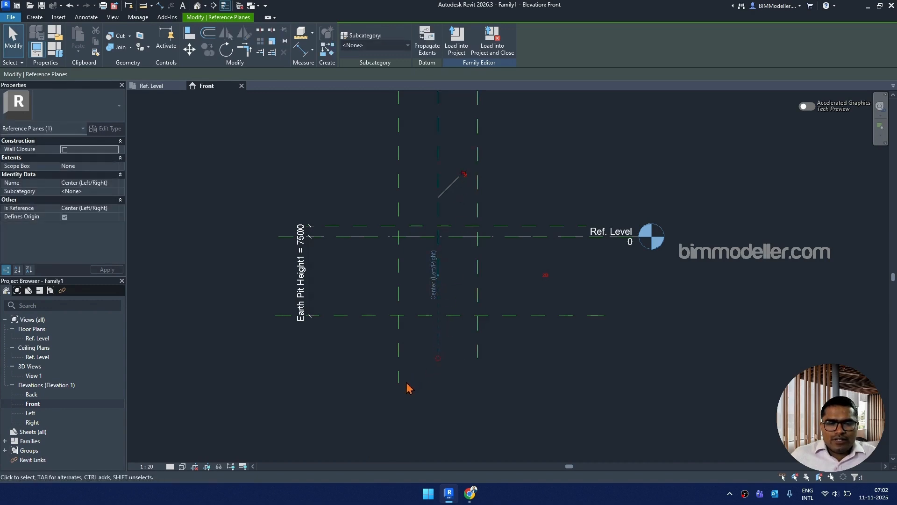
pyautogui.click(400, 381)
pyautogui.moveTo(400, 383); pyautogui.dragTo(406, 357)
pyautogui.click(438, 279)
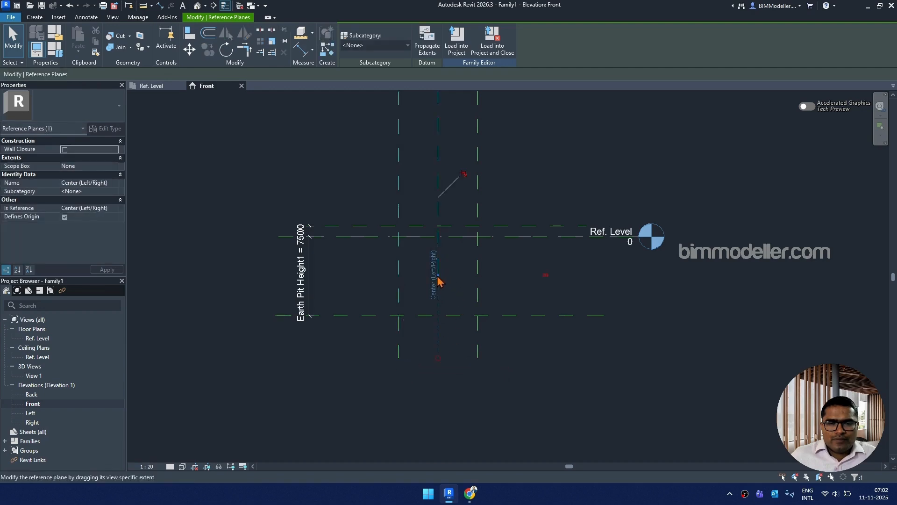
pyautogui.click(549, 372)
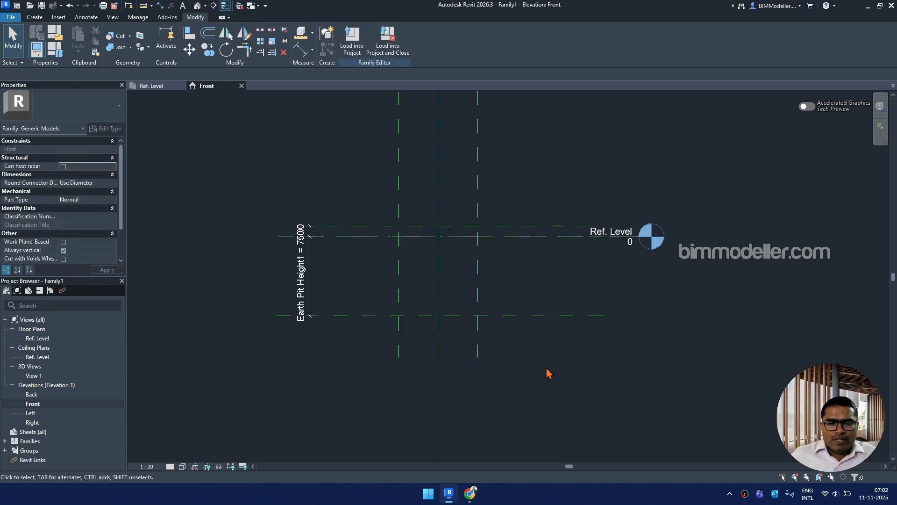
pyautogui.moveTo(535, 356); pyautogui.dragTo(473, 357, button='middle')
pyautogui.moveTo(384, 309); pyautogui.dragTo(416, 331, button='middle')
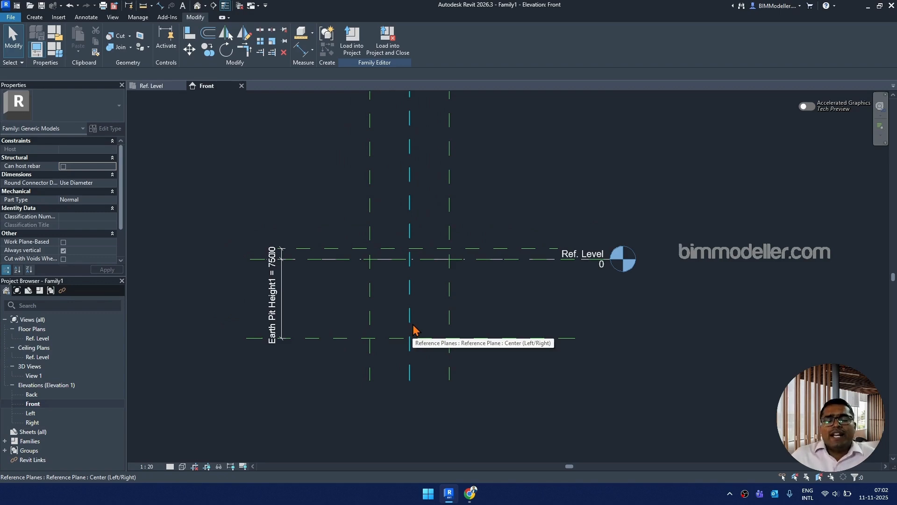
pyautogui.moveTo(507, 327); pyautogui.dragTo(537, 327, button='middle')
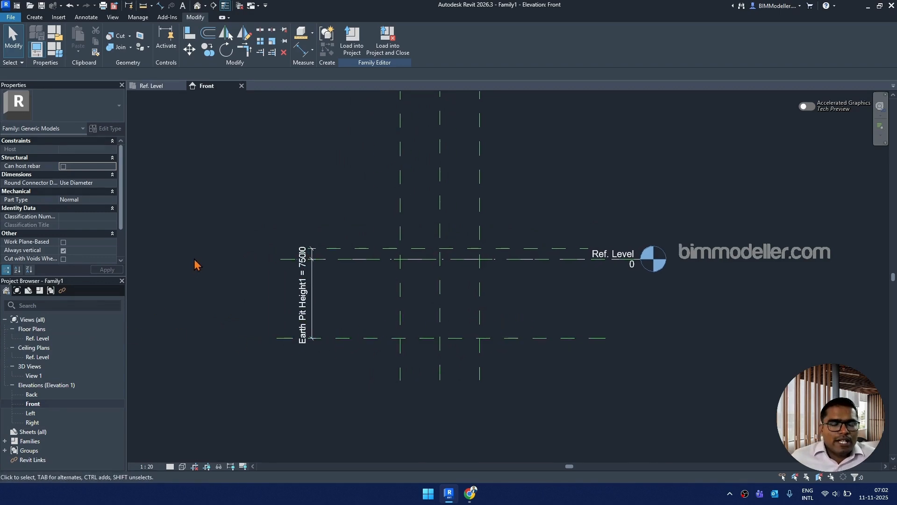
# Step: Start a Sweep in the Ref. Level floor plan and sketch a rectangular path on the four outer reference planes
pyautogui.doubleClick(37, 338)
pyautogui.scroll(2, 397, 266)
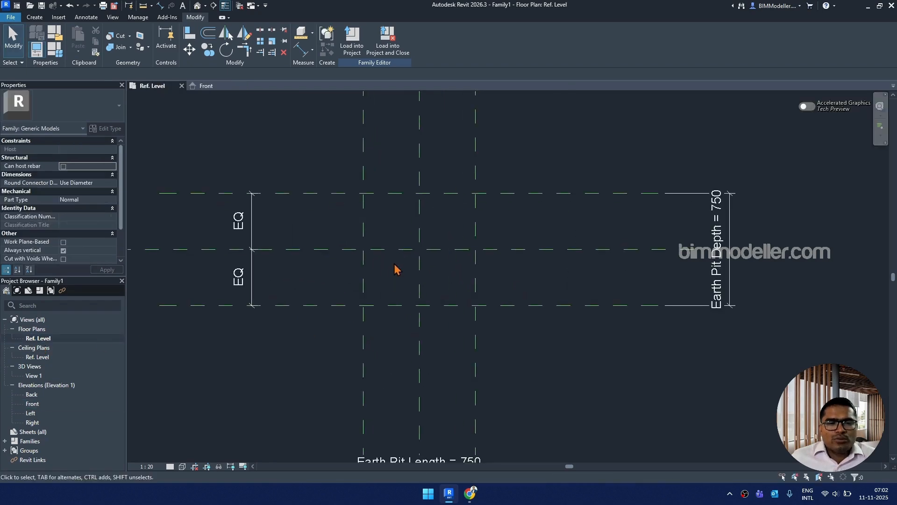
pyautogui.click(34, 18)
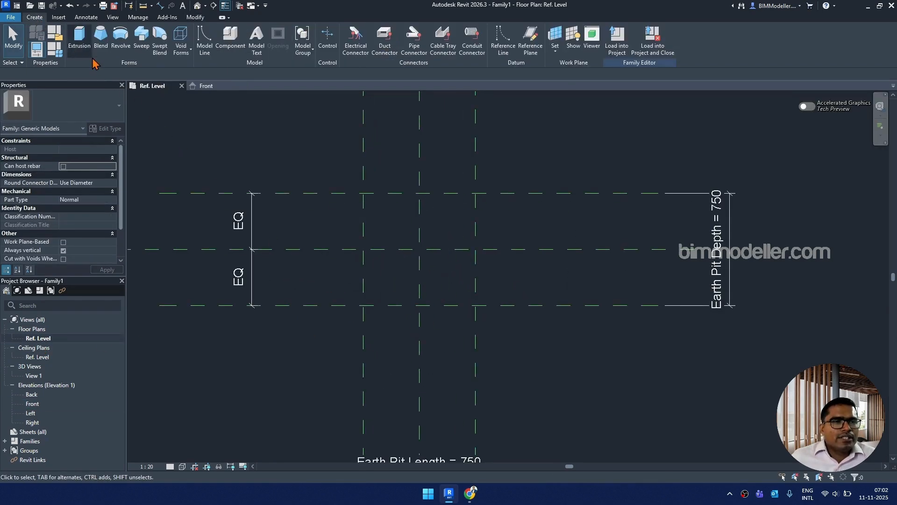
pyautogui.click(141, 40)
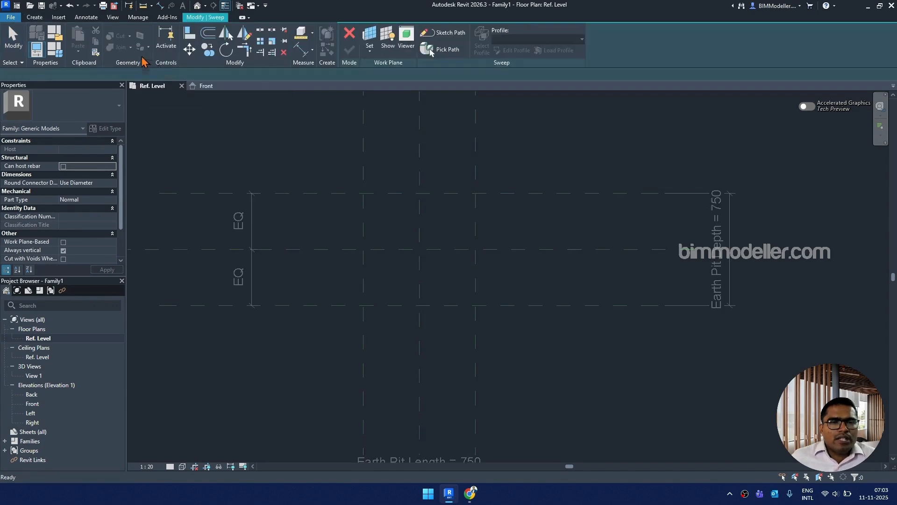
pyautogui.click(444, 32)
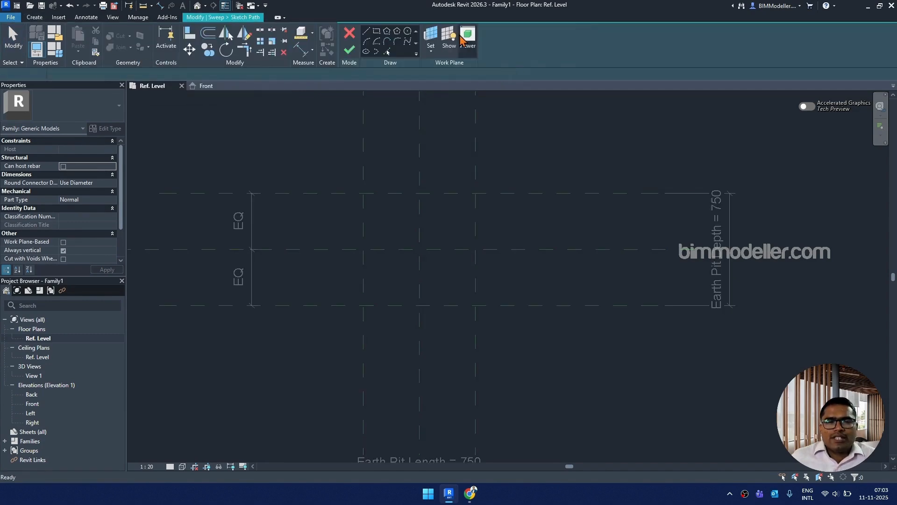
pyautogui.click(377, 32)
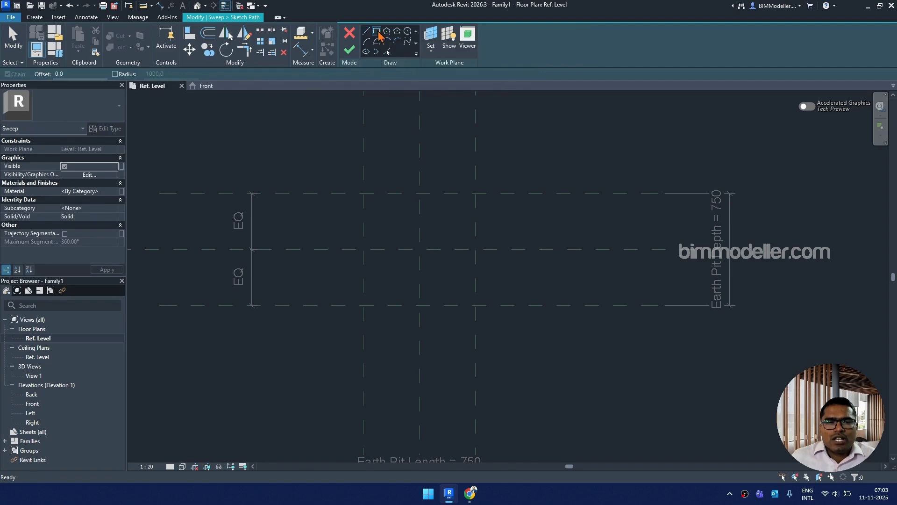
pyautogui.click(363, 193)
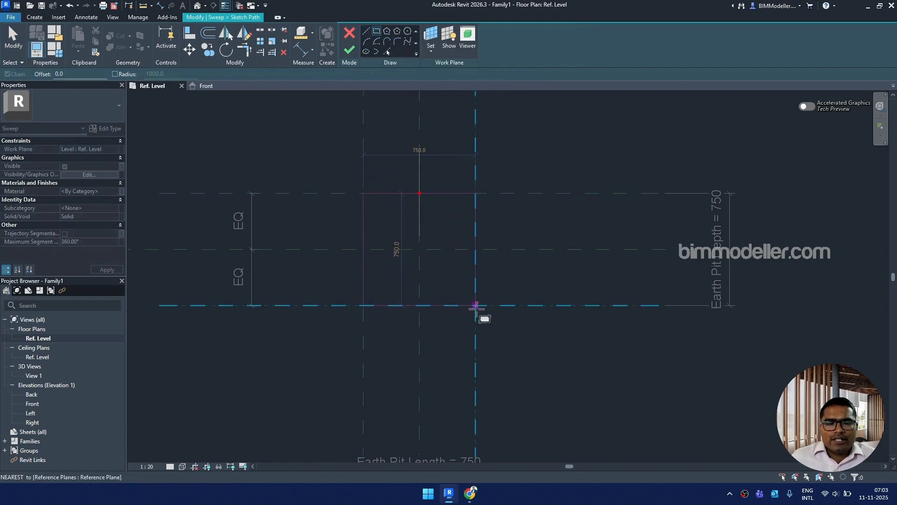
pyautogui.click(475, 305)
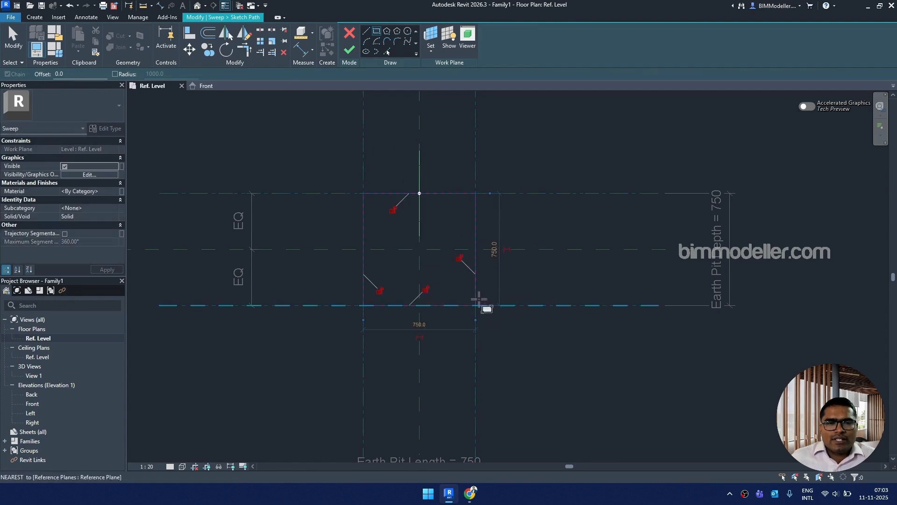
# Step: Lock all four sides of the rectangular path to their reference planes and finish the sweep path
pyautogui.click(458, 257)
pyautogui.click(394, 210)
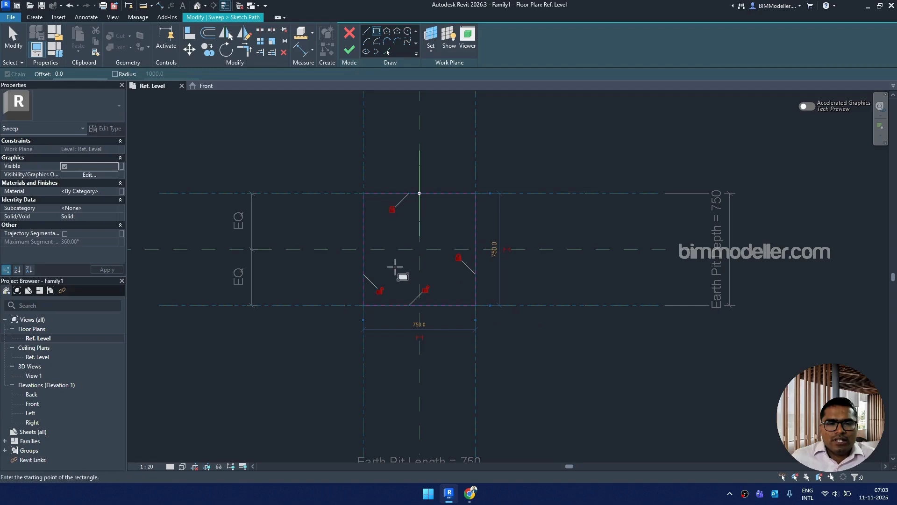
pyautogui.click(380, 291)
pyautogui.click(425, 289)
pyautogui.press('Escape')
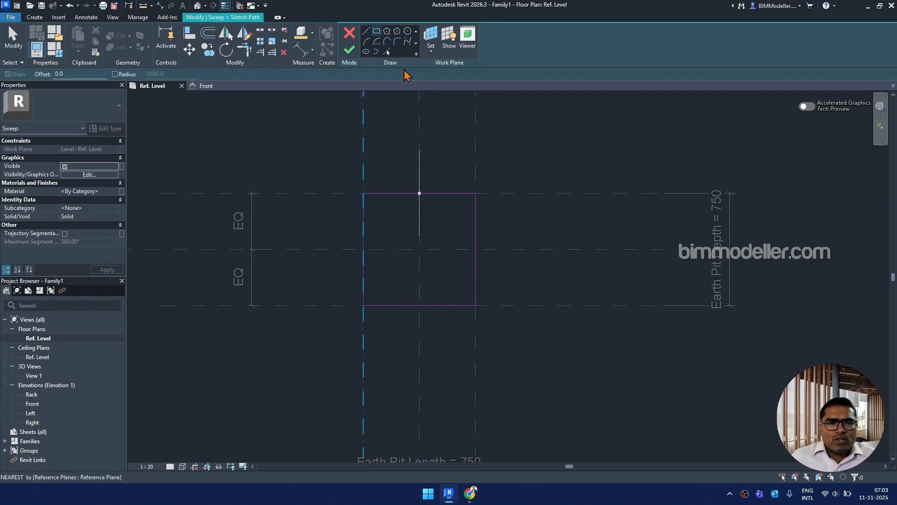
pyautogui.click(349, 50)
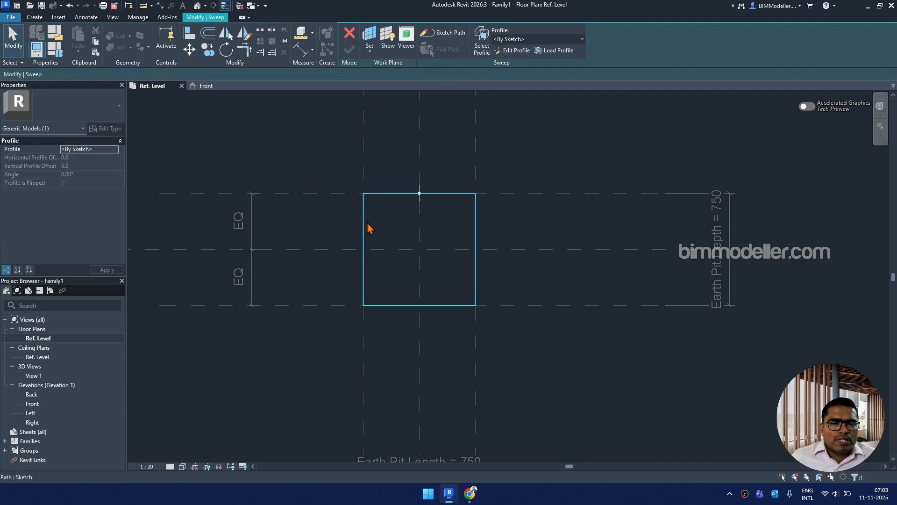
# Step: Edit the sweep profile in the Left elevation, sketching a rectangle about 82 mm wide from the path point's vertical plane, between the upper and lower reference planes
pyautogui.click(510, 51)
pyautogui.click(439, 337)
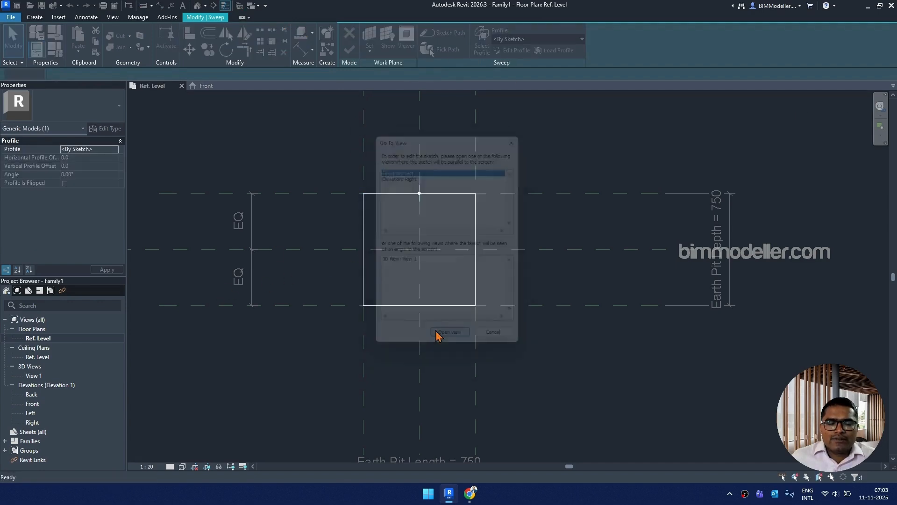
pyautogui.scroll(6, 423, 384)
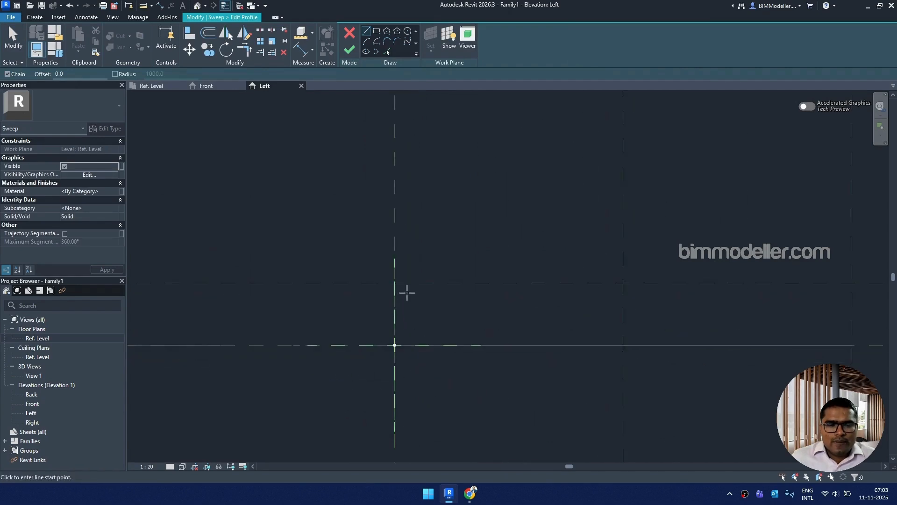
pyautogui.scroll(-4, 408, 283)
pyautogui.moveTo(426, 423)
pyautogui.mouseDown(button='middle')
pyautogui.moveTo(436, 362)
pyautogui.moveTo(431, 369)
pyautogui.moveTo(401, 356)
pyautogui.mouseUp(button='middle')
pyautogui.scroll(1, 419, 351)
pyautogui.scroll(1, 419, 351)
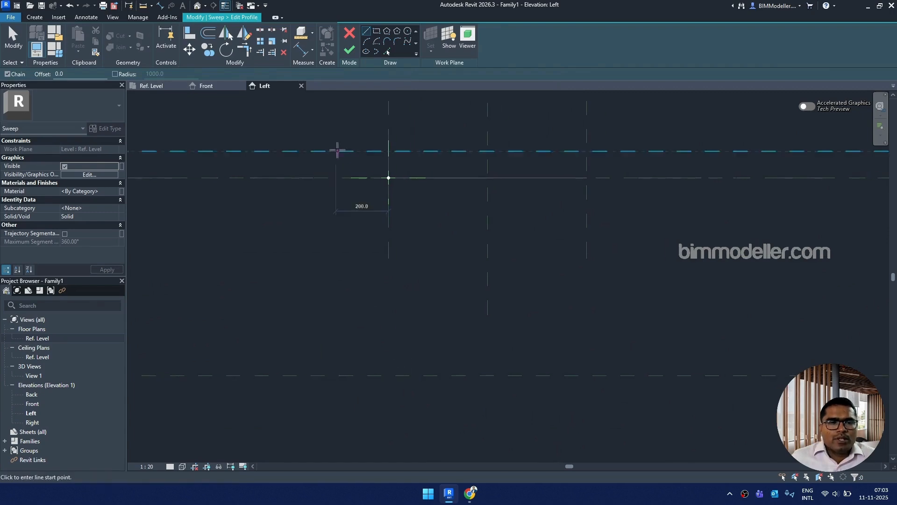
pyautogui.click(376, 32)
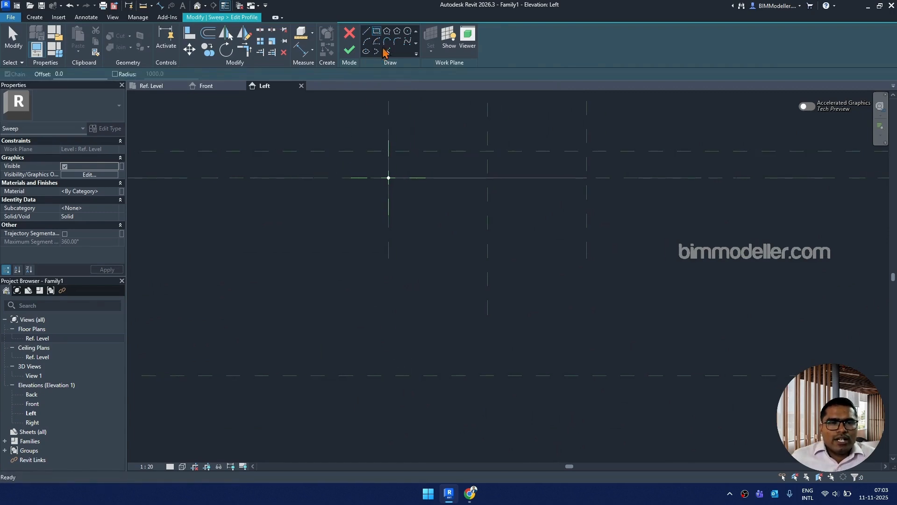
pyautogui.click(389, 152)
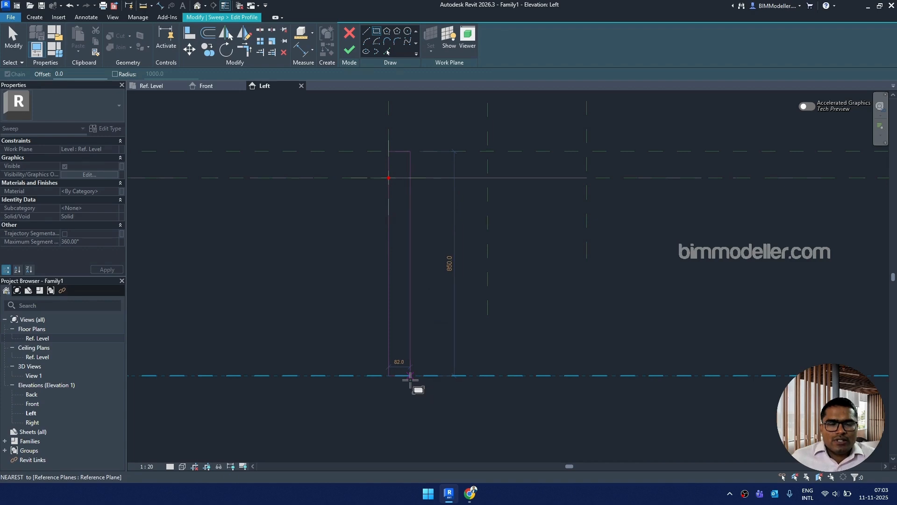
pyautogui.click(410, 375)
pyautogui.press('Escape')
# Step: Set the width of the profile rectangle to 75 mm by moving its inner vertical side
pyautogui.click(410, 321)
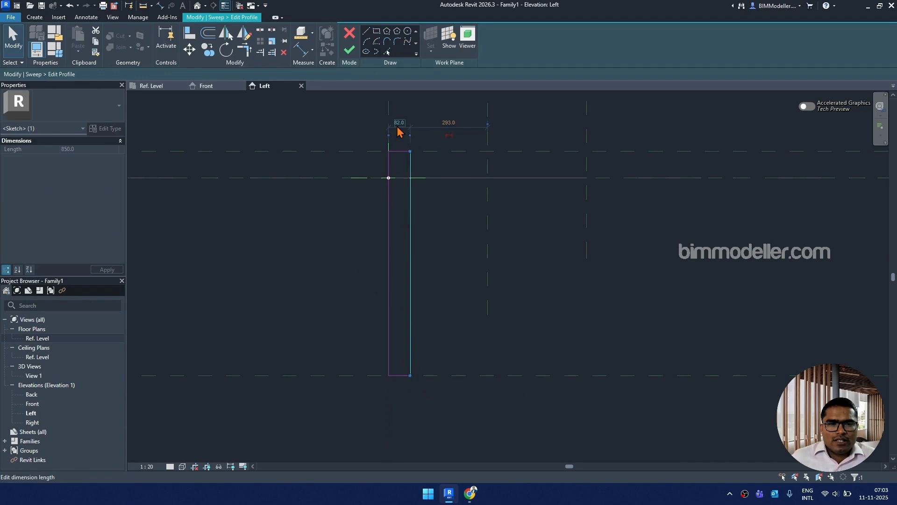
pyautogui.click(398, 123)
pyautogui.write('7')
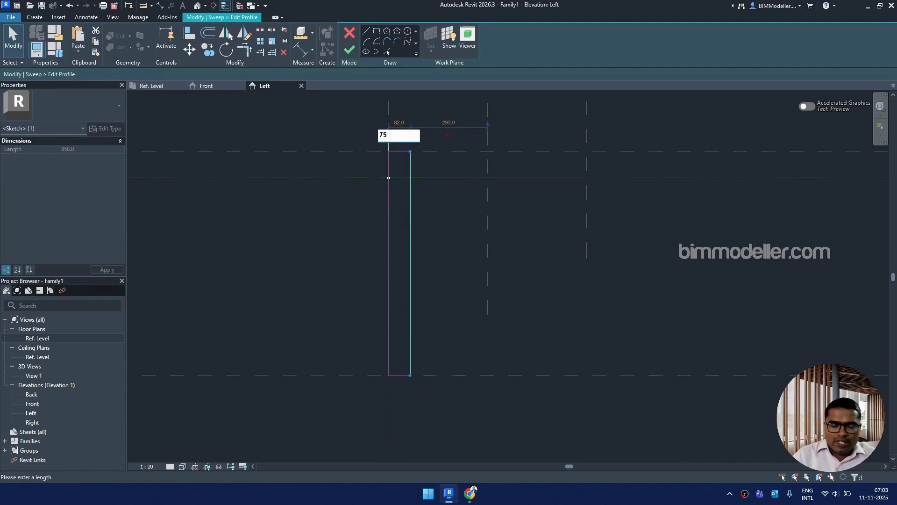
pyautogui.write('5')
pyautogui.press('Return')
pyautogui.press('Escape')
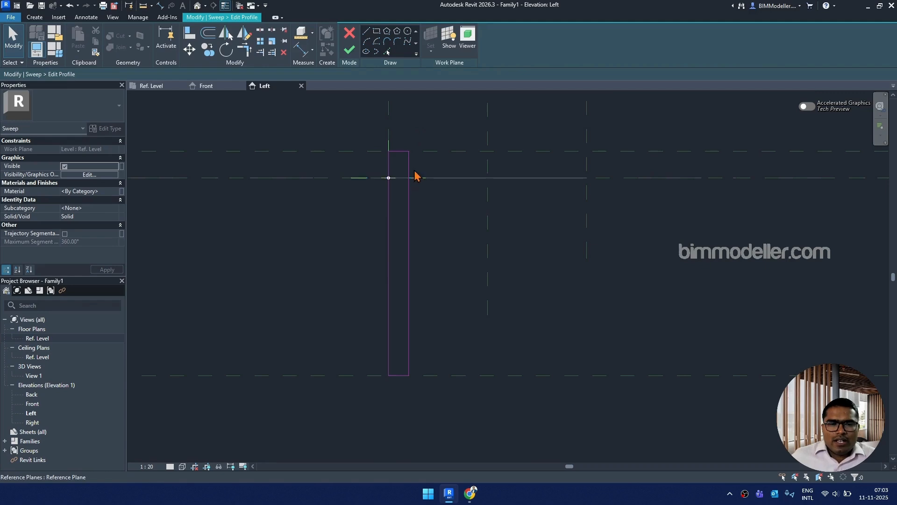
pyautogui.scroll(2, 414, 176)
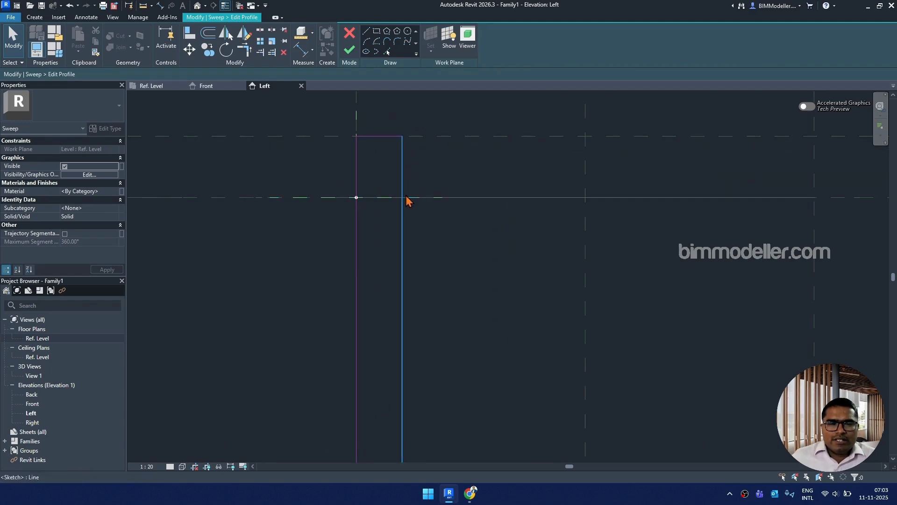
pyautogui.scroll(-2, 393, 182)
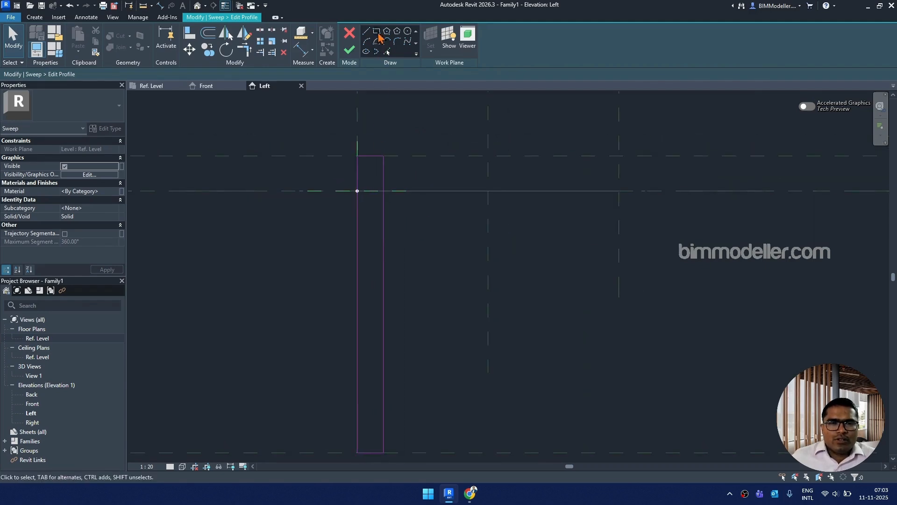
pyautogui.click(378, 32)
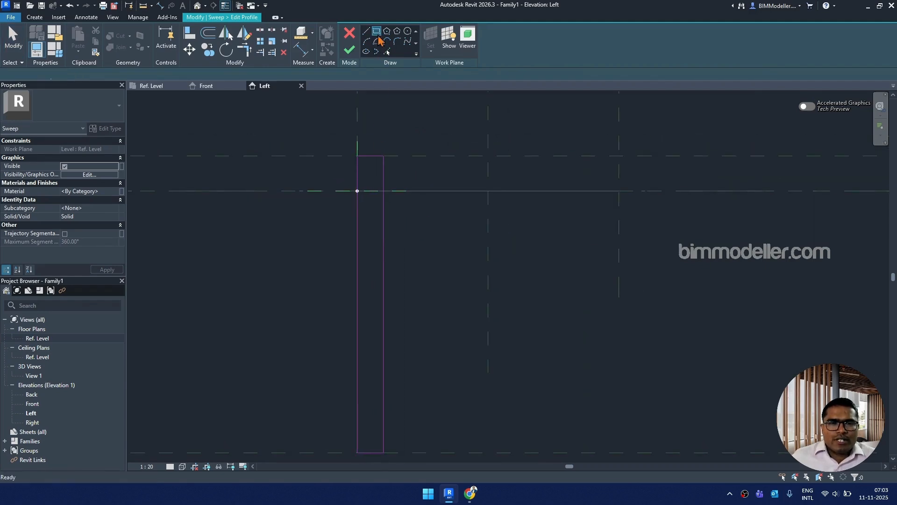
pyautogui.click(384, 191)
pyautogui.scroll(3, 397, 193)
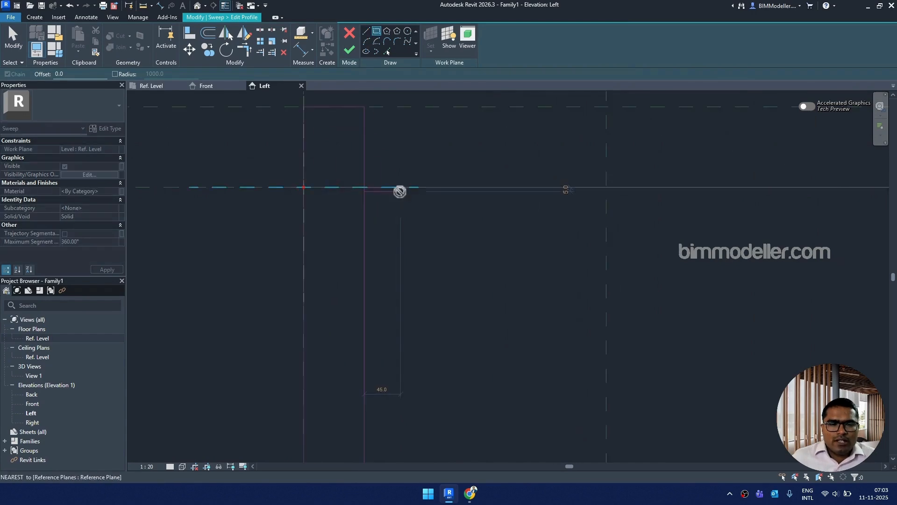
# Step: Sketch a 25 mm horizontal line outward from the profile's inner side along the Ref. Level, continuing vertically down to the lower reference plane
pyautogui.click(367, 32)
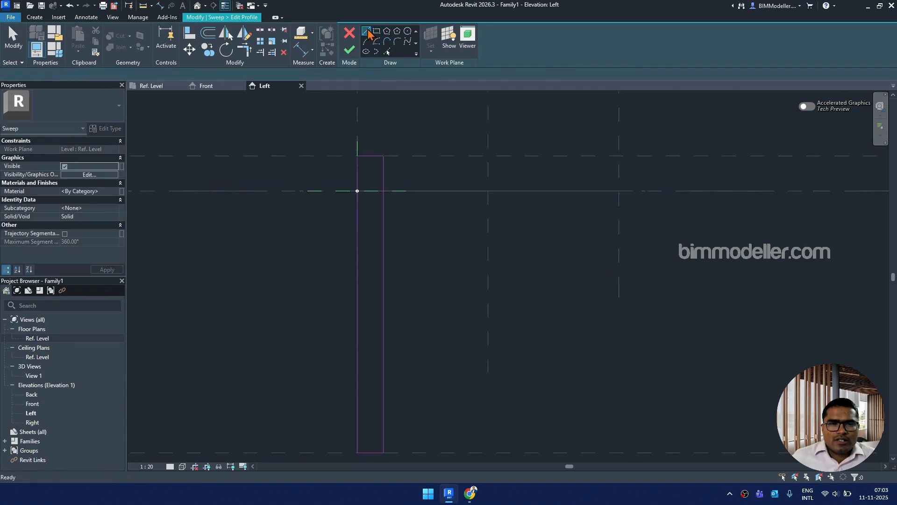
pyautogui.click(383, 191)
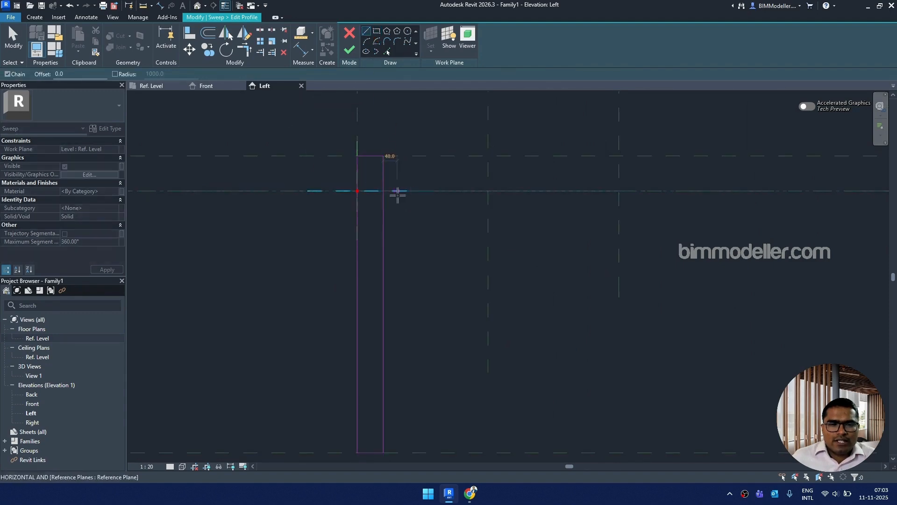
pyautogui.scroll(2, 398, 193)
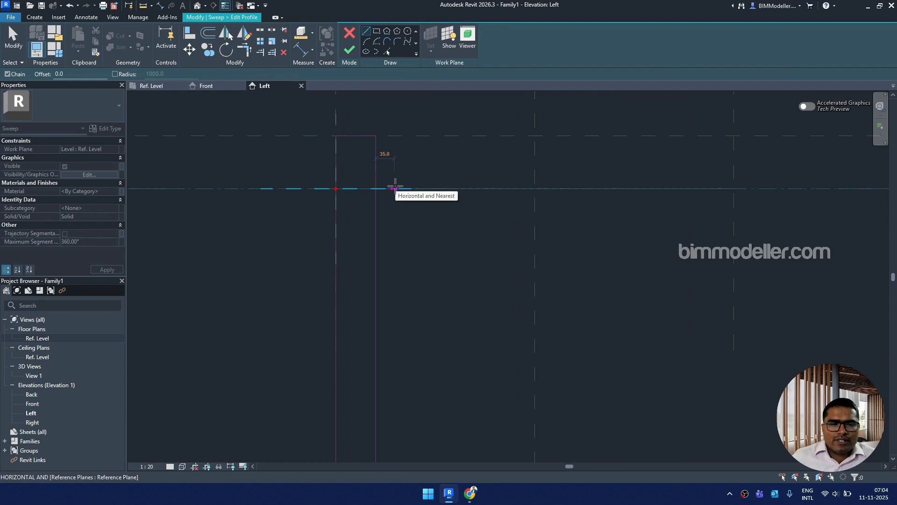
pyautogui.write('25')
pyautogui.press('Return')
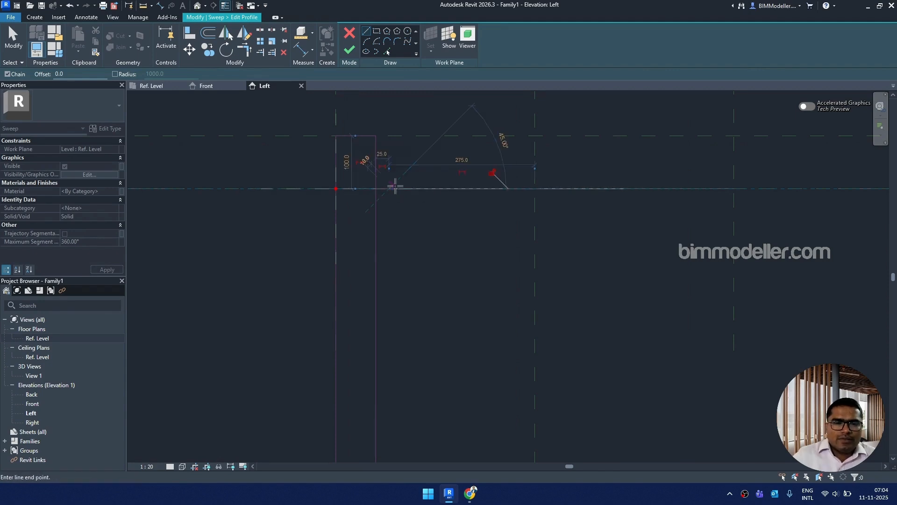
pyautogui.scroll(-2, 425, 211)
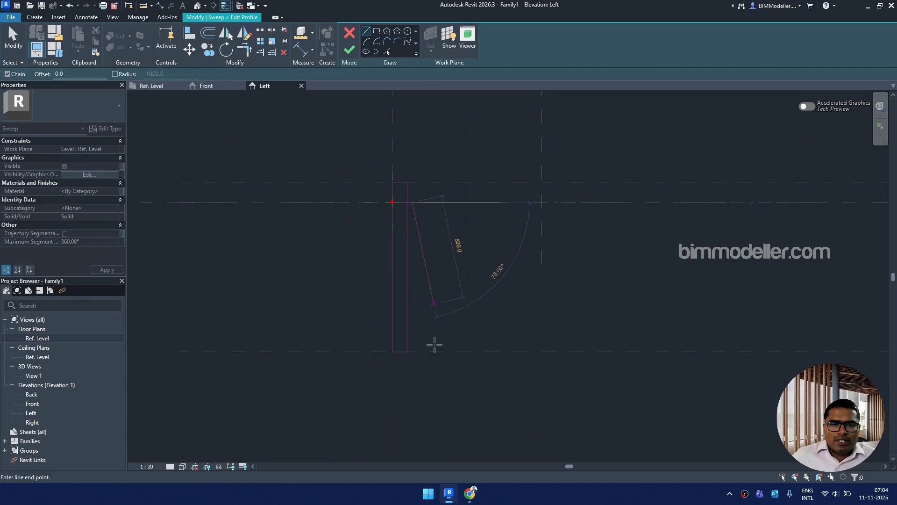
pyautogui.click(412, 356)
pyautogui.press('Escape')
pyautogui.press('Escape')
# Step: Trim the bottom line to the new vertical line and the short step line to the upper inner side, forming a closed stepped profile
pyautogui.scroll(1, 401, 359)
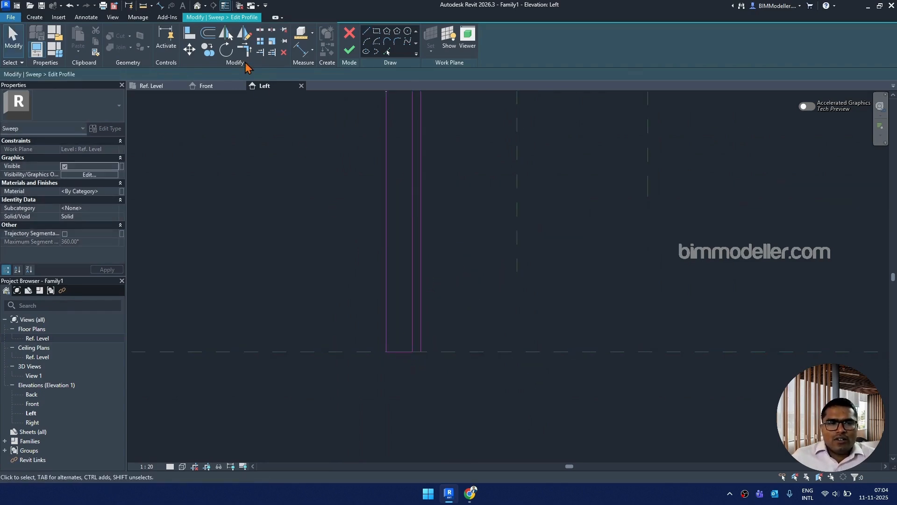
pyautogui.press('t')
pyautogui.press('r')
pyautogui.click(399, 352)
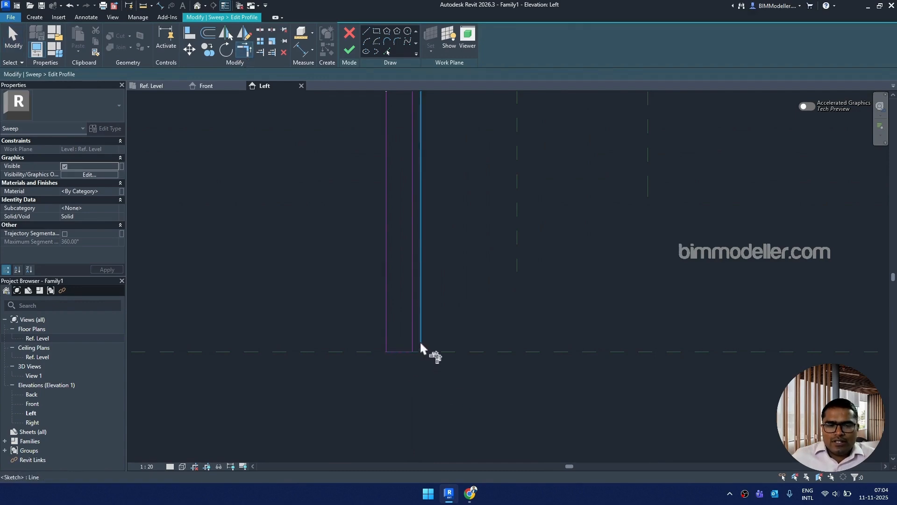
pyautogui.click(420, 341)
pyautogui.scroll(1, 450, 248)
pyautogui.moveTo(450, 248); pyautogui.dragTo(442, 406, button='middle')
pyautogui.scroll(2, 409, 224)
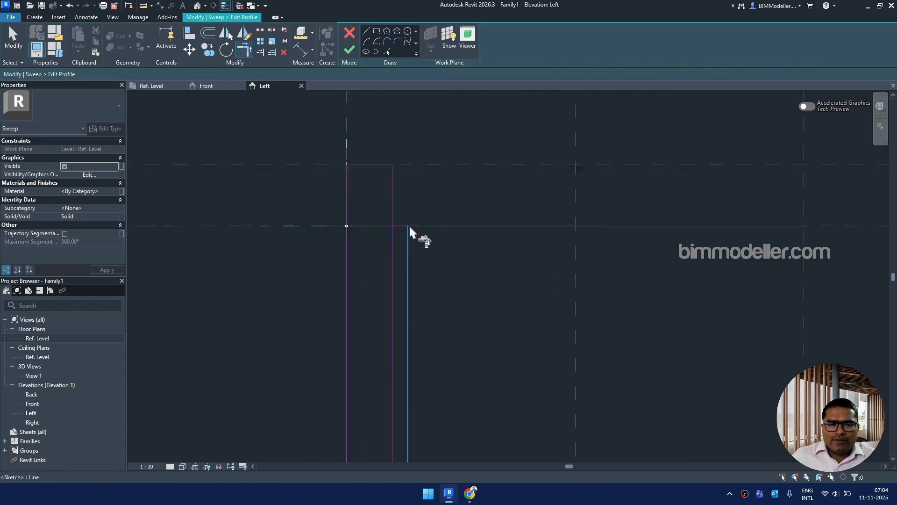
pyautogui.click(402, 226)
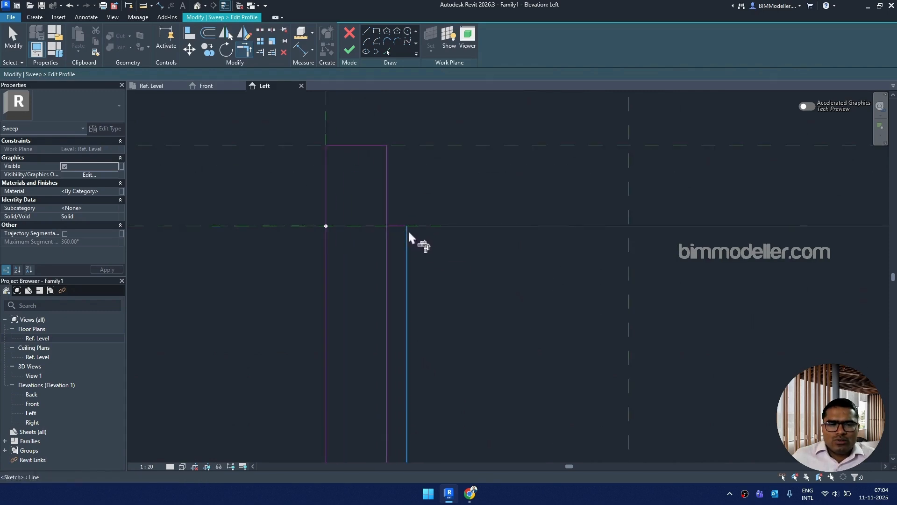
pyautogui.click(389, 217)
pyautogui.scroll(-2, 407, 212)
pyautogui.press('Escape')
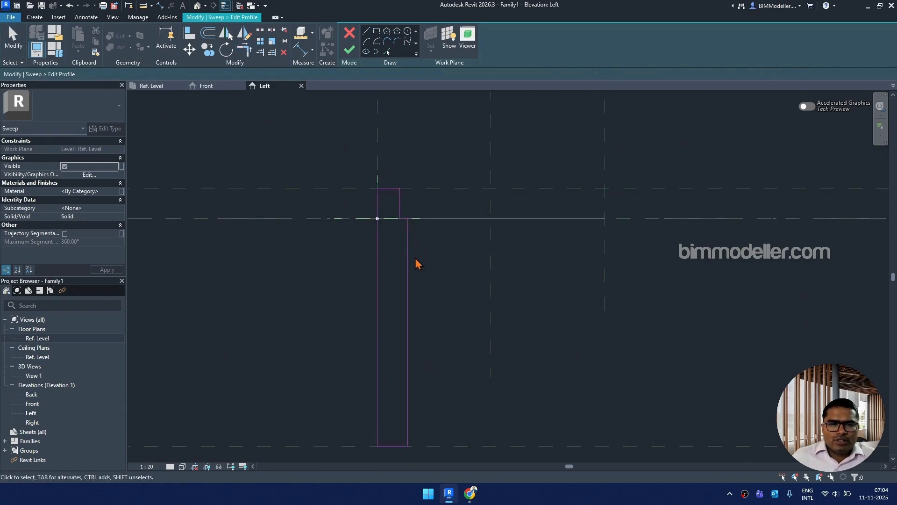
pyautogui.moveTo(416, 262); pyautogui.dragTo(343, 218, button='middle')
pyautogui.scroll(-1, 369, 259)
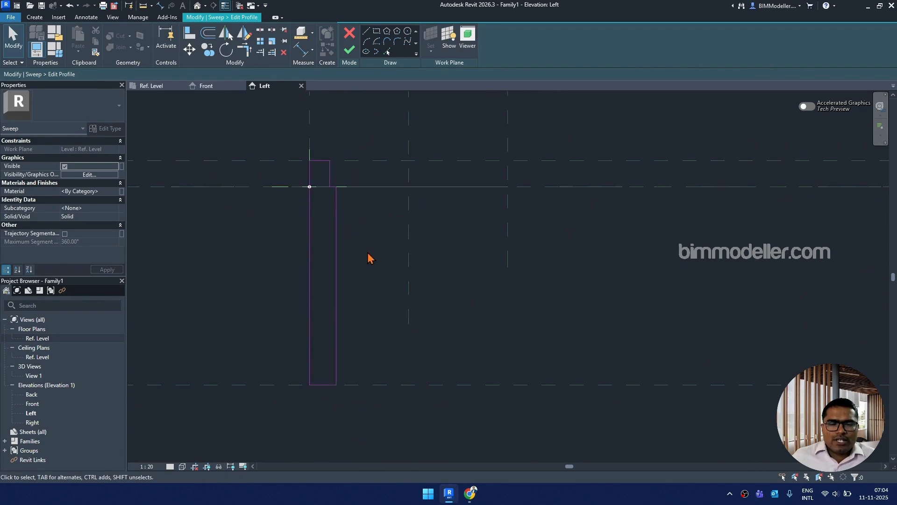
pyautogui.click(337, 278)
pyautogui.moveTo(389, 262); pyautogui.dragTo(444, 264, button='middle')
pyautogui.press('Escape')
pyautogui.scroll(1, 393, 167)
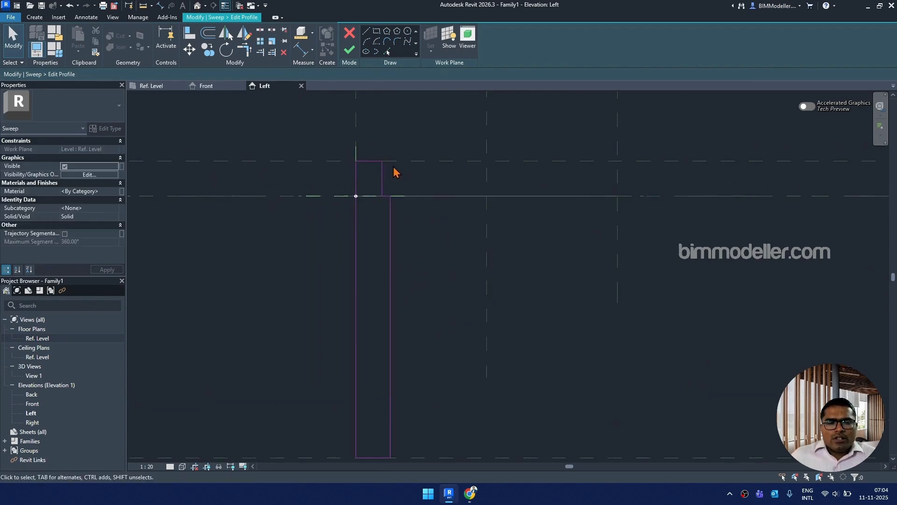
pyautogui.scroll(-3, 360, 229)
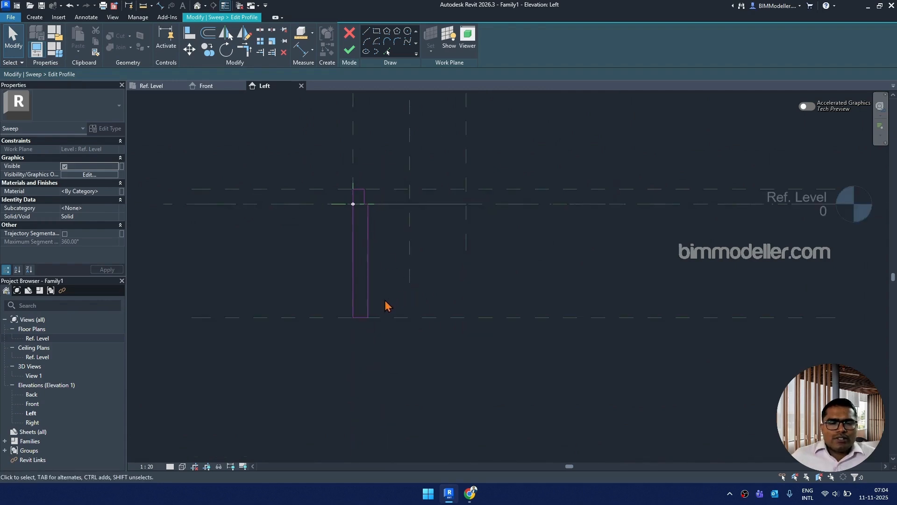
pyautogui.moveTo(363, 280); pyautogui.dragTo(392, 281, button='middle')
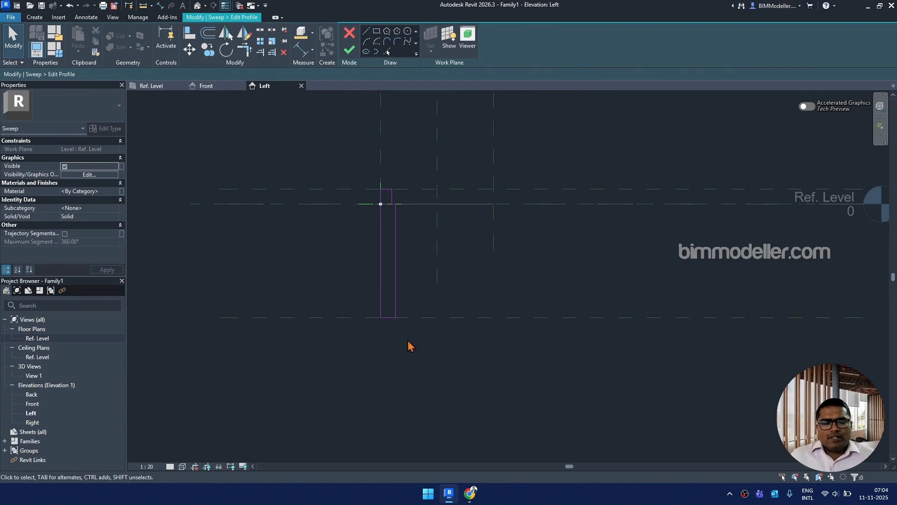
pyautogui.scroll(1, 383, 281)
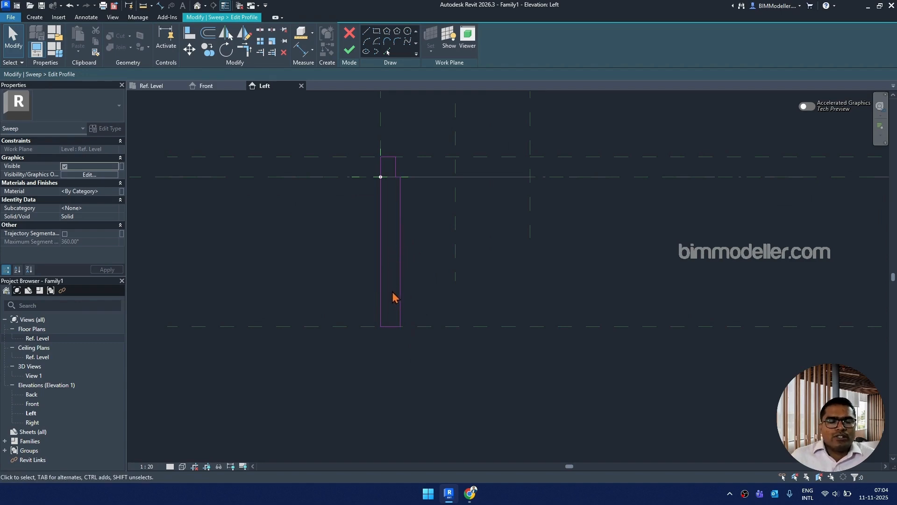
pyautogui.moveTo(410, 275); pyautogui.dragTo(431, 271, button='middle')
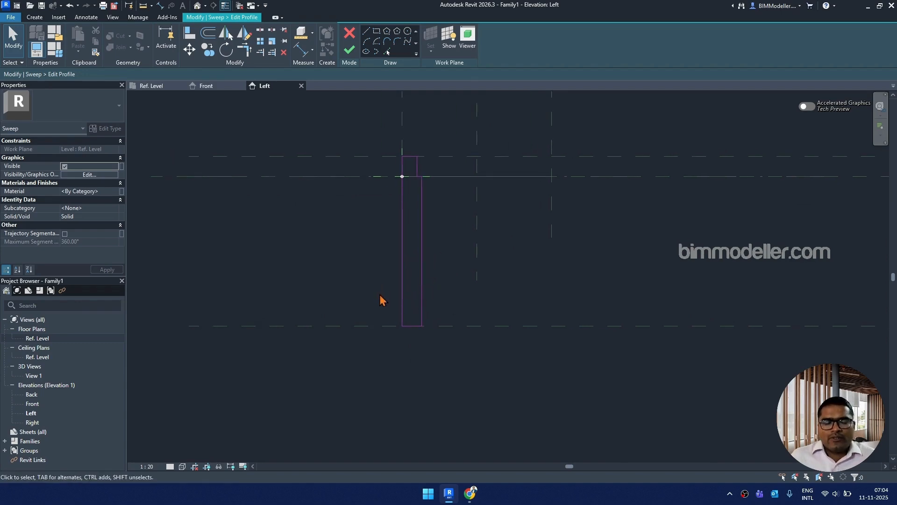
# Step: Align and lock the profile's bottom side to the lower reference plane and its outer vertical side to the path's vertical reference plane
pyautogui.scroll(1, 435, 335)
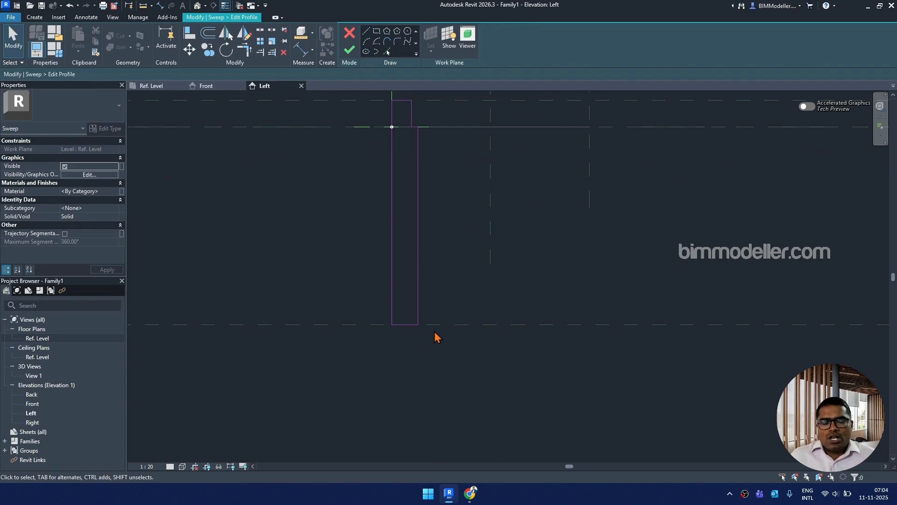
pyautogui.click(448, 323)
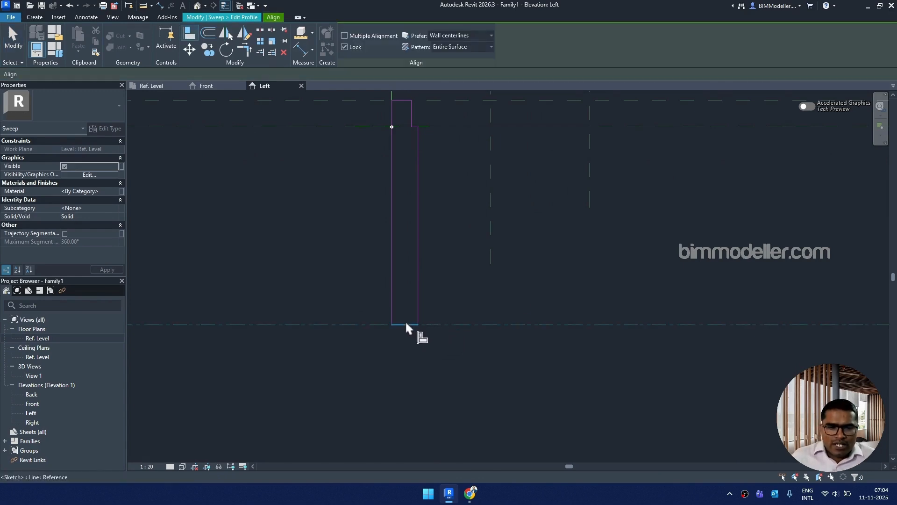
pyautogui.click(405, 323)
pyautogui.moveTo(418, 216); pyautogui.dragTo(427, 298, button='middle')
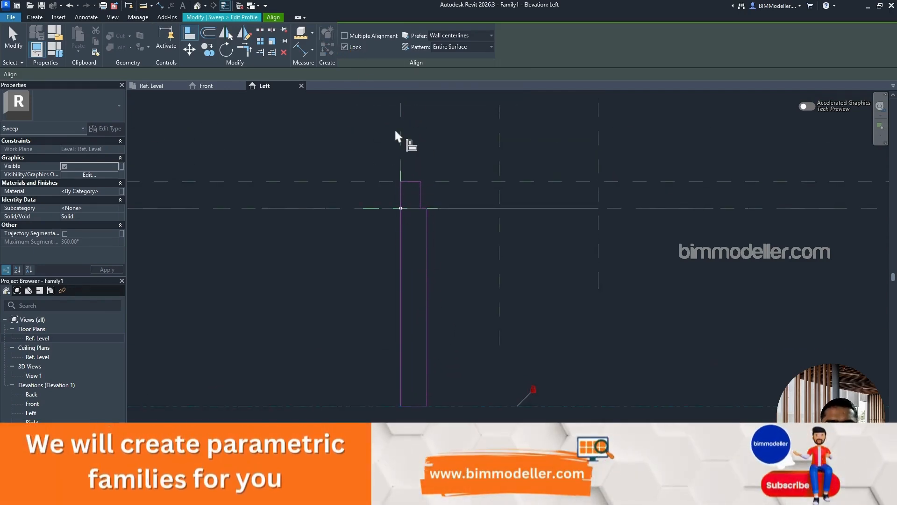
pyautogui.click(400, 140)
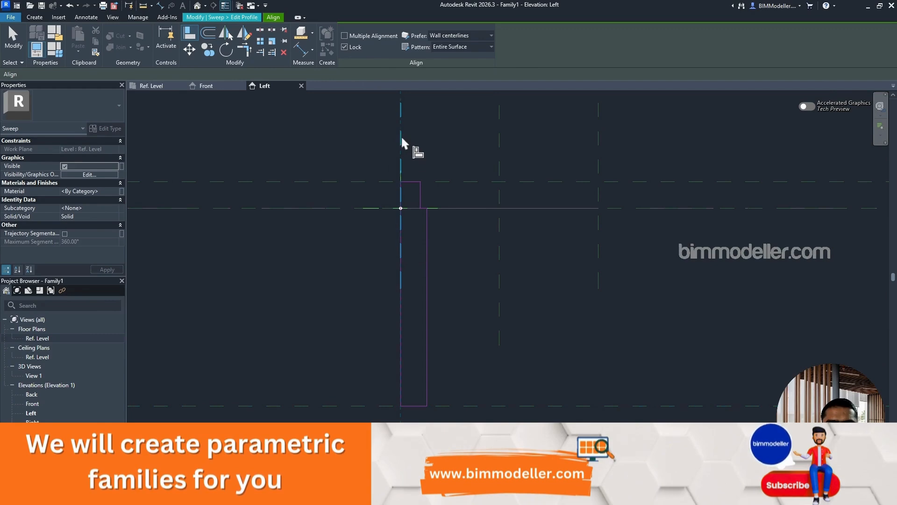
pyautogui.click(400, 285)
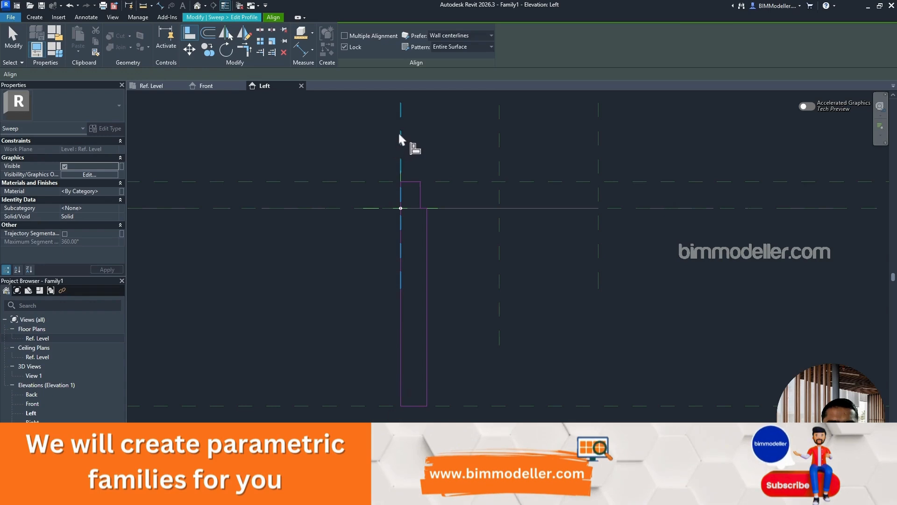
pyautogui.scroll(-3, 401, 155)
pyautogui.click(398, 239)
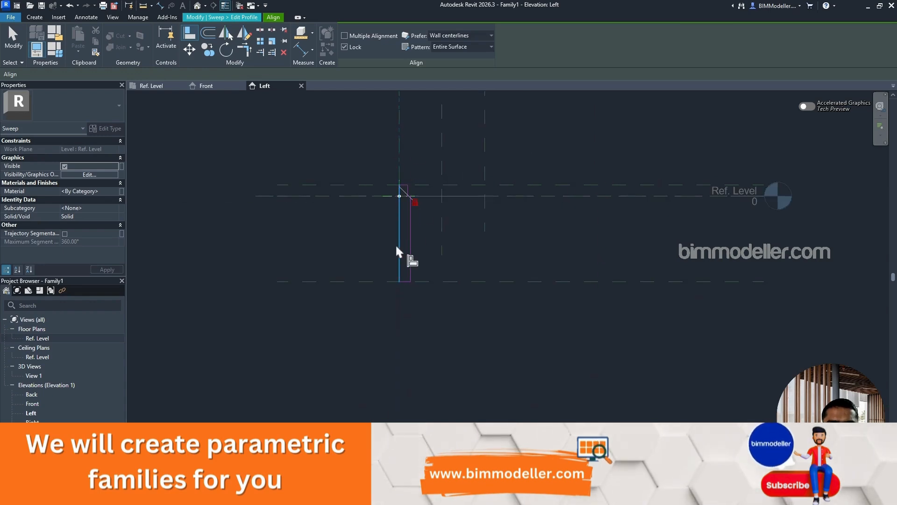
pyautogui.scroll(1, 418, 206)
pyautogui.scroll(3, 430, 201)
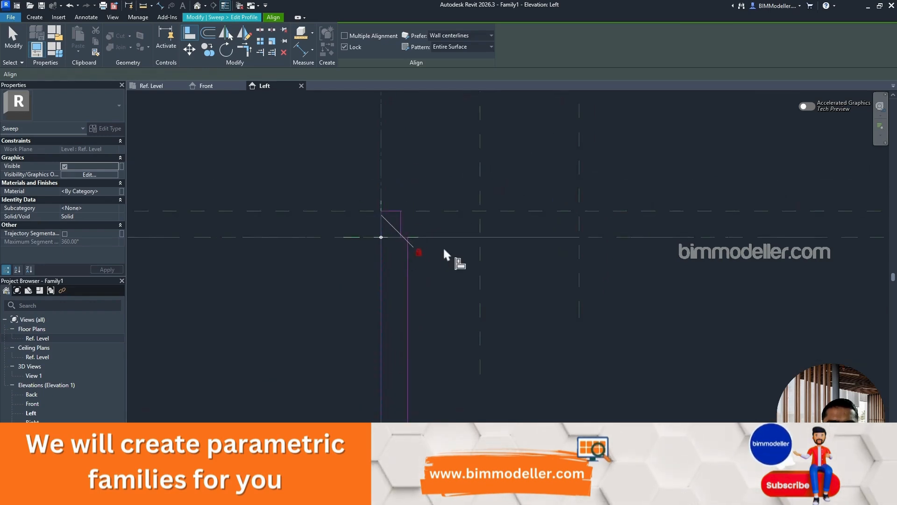
# Step: Dimension the 75 mm upper width from the vertical reference plane to the inner side of the profile's upper part
pyautogui.press('d')
pyautogui.press('i')
pyautogui.click(377, 197)
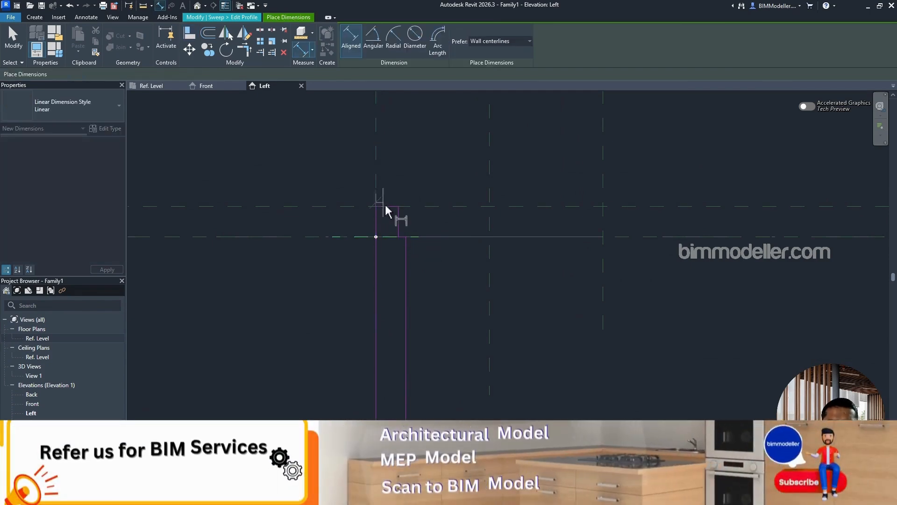
pyautogui.click(398, 219)
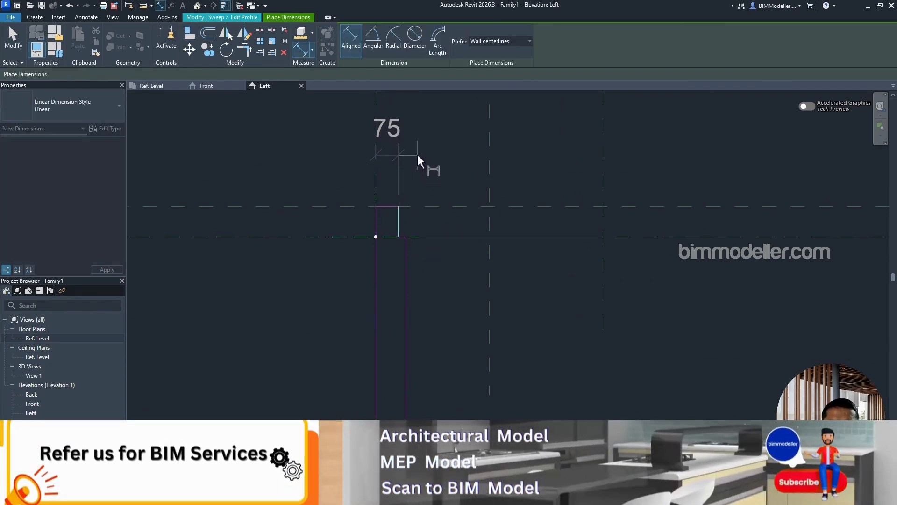
pyautogui.click(416, 154)
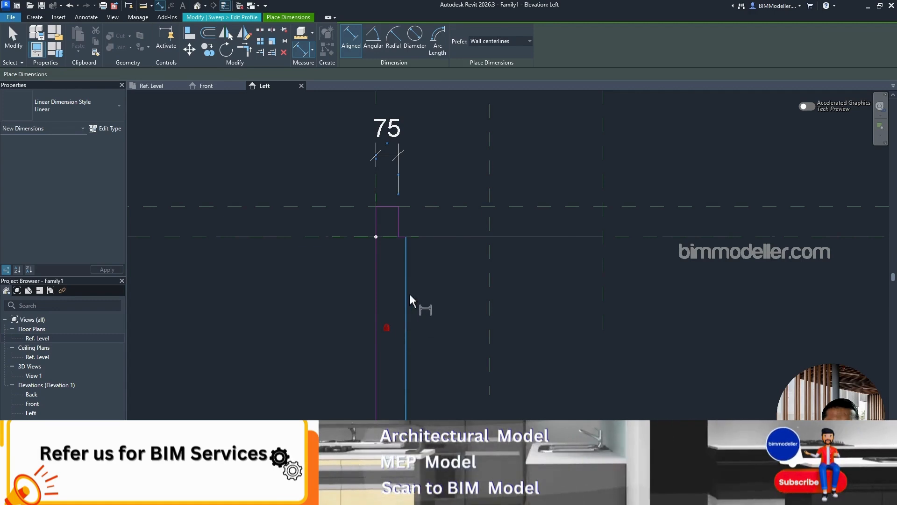
# Step: Dimension the 100 mm lower width from the vertical reference plane to the lower inner side, above the first dimension, and lock it
pyautogui.click(407, 254)
pyautogui.click(367, 238)
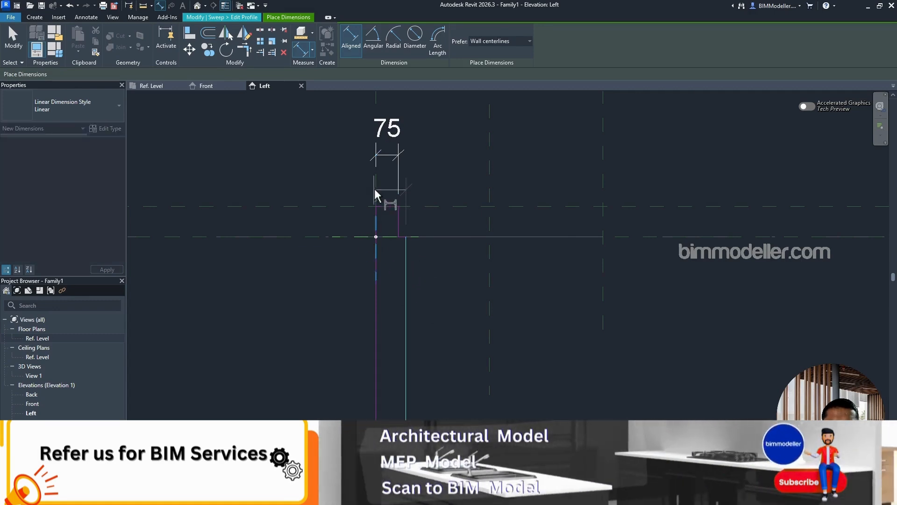
pyautogui.moveTo(445, 122); pyautogui.dragTo(457, 224, button='middle')
pyautogui.click(439, 175)
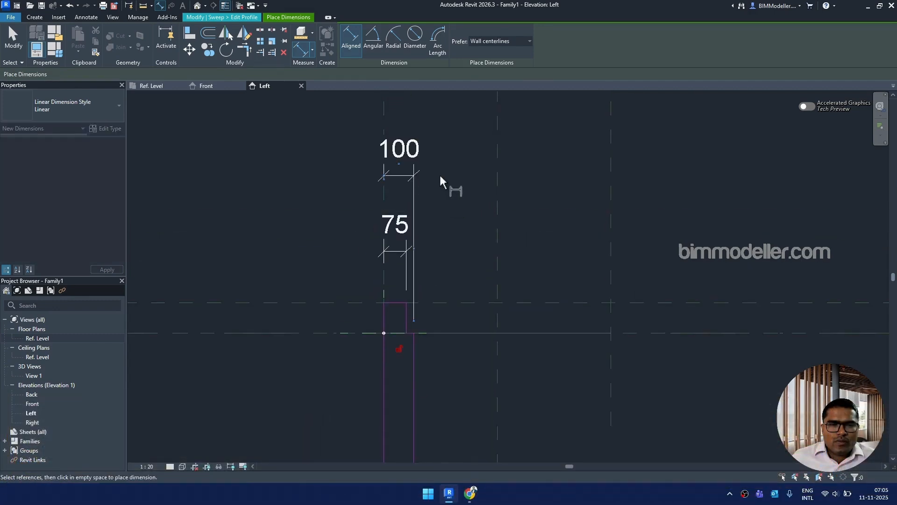
pyautogui.click(398, 348)
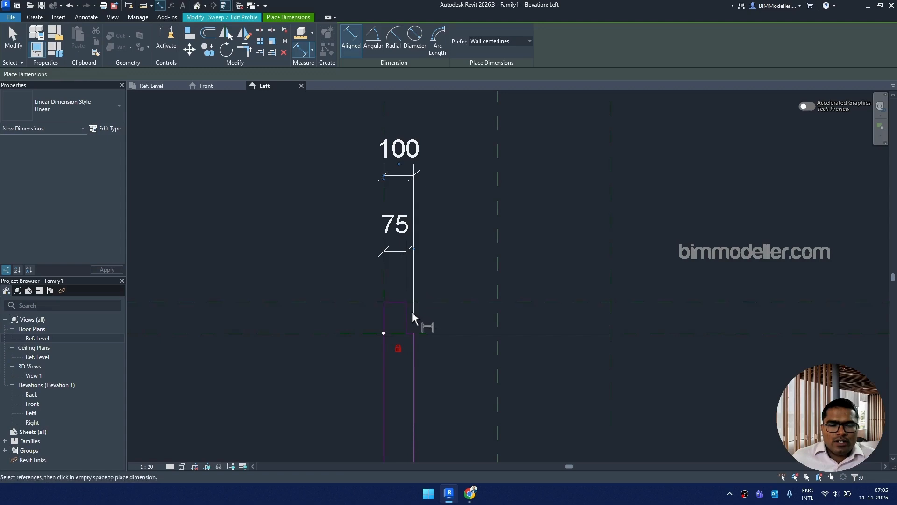
# Step: Align and lock the profile's top side to the upper reference plane
pyautogui.moveTo(412, 339); pyautogui.dragTo(441, 314, button='middle')
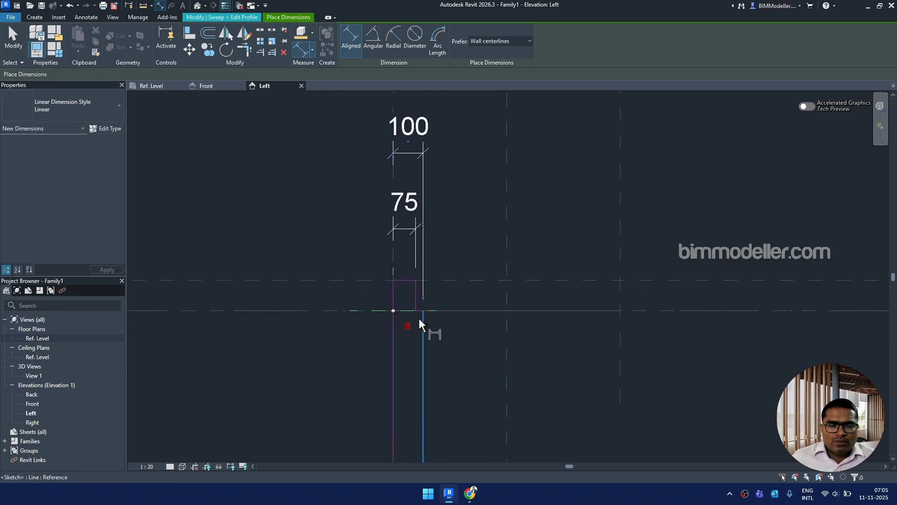
pyautogui.press('a')
pyautogui.press('l')
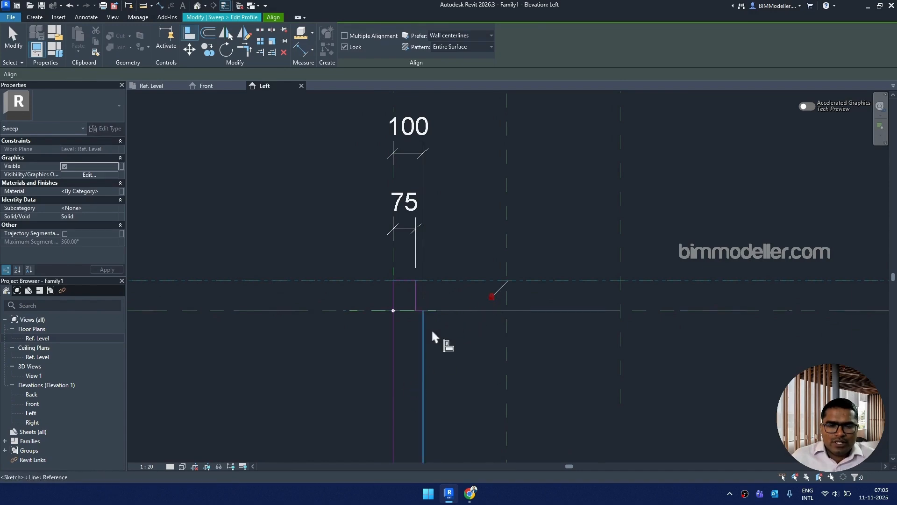
pyautogui.scroll(3, 421, 309)
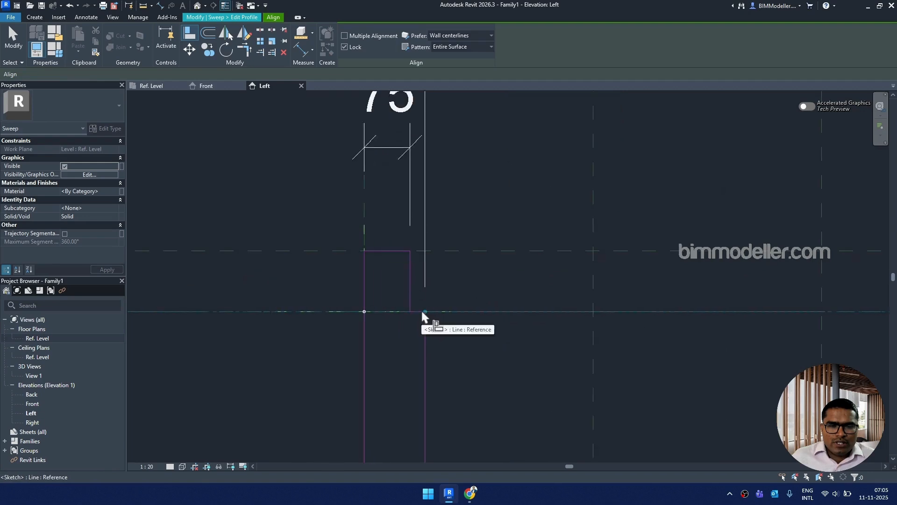
pyautogui.scroll(-3, 367, 301)
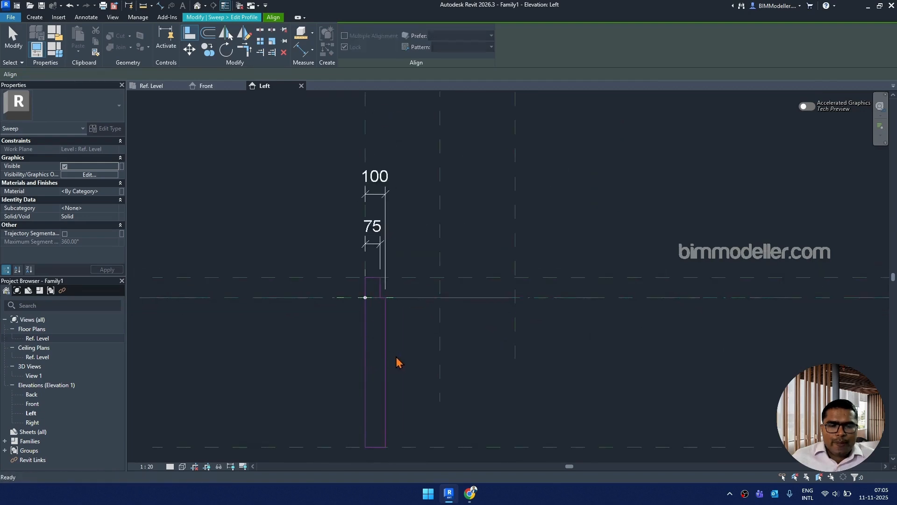
pyautogui.press('Escape')
# Step: Finish the stepped profile sketch and complete the sweep to generate the pit walls
pyautogui.moveTo(414, 366)
pyautogui.mouseDown(button='middle')
pyautogui.moveTo(435, 327)
pyautogui.moveTo(404, 353)
pyautogui.moveTo(387, 347)
pyautogui.mouseUp(button='middle')
pyautogui.click(351, 51)
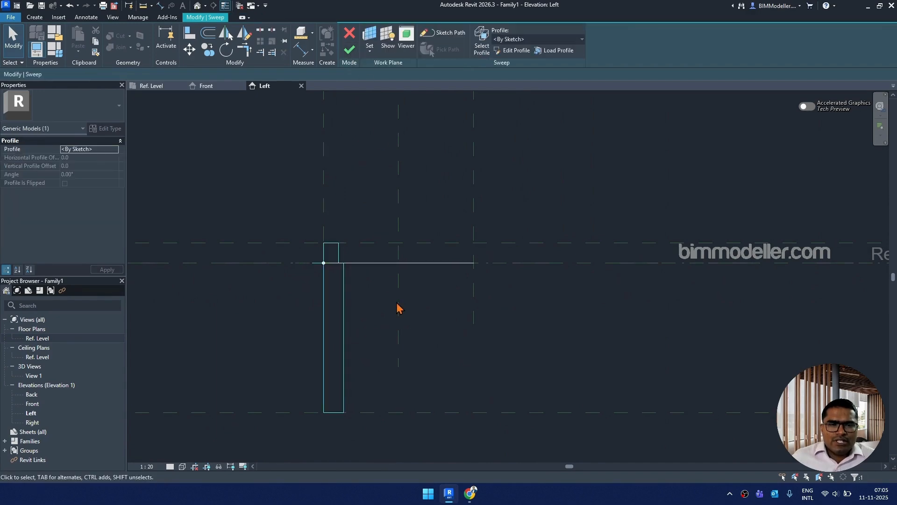
pyautogui.moveTo(396, 306); pyautogui.dragTo(447, 319, button='middle')
pyautogui.click(350, 50)
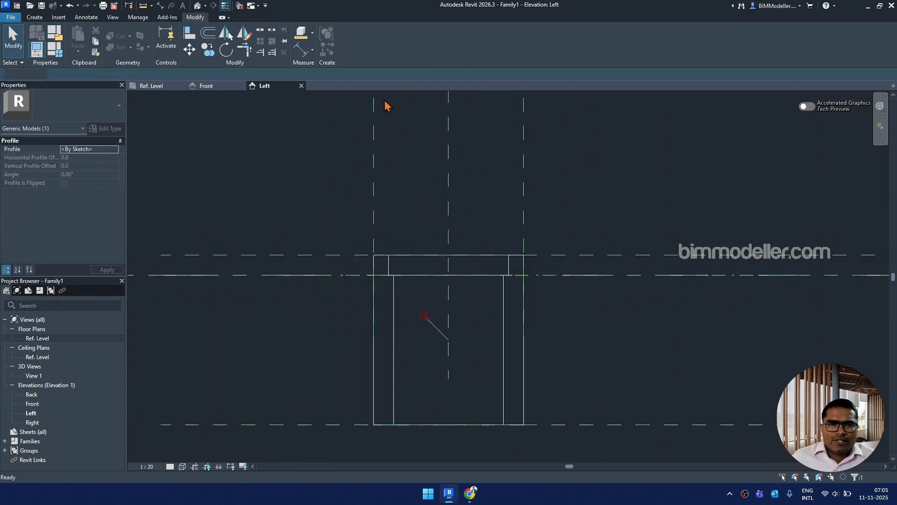
# Step: Test the pit walls' flexing by moving the outer vertical reference plane outward, then undo the move
pyautogui.click(523, 166)
pyautogui.moveTo(522, 165); pyautogui.dragTo(571, 170)
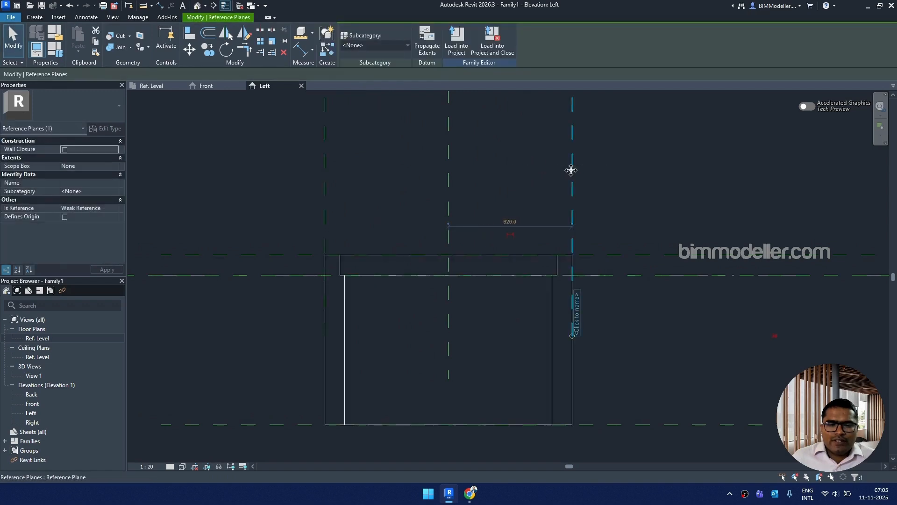
pyautogui.press('Escape')
pyautogui.press('Escape')
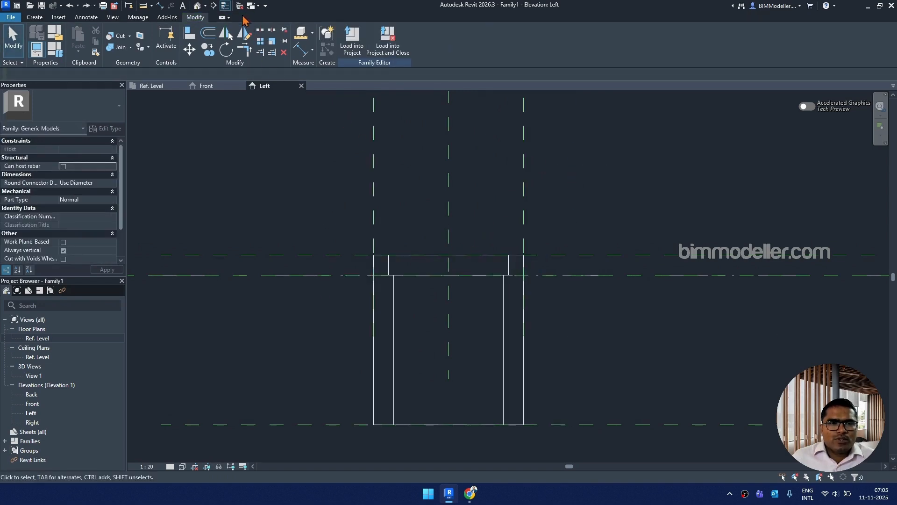
# Step: Open the 3D view and inspect the swept pit walls and their inner step in shaded display
pyautogui.click(198, 6)
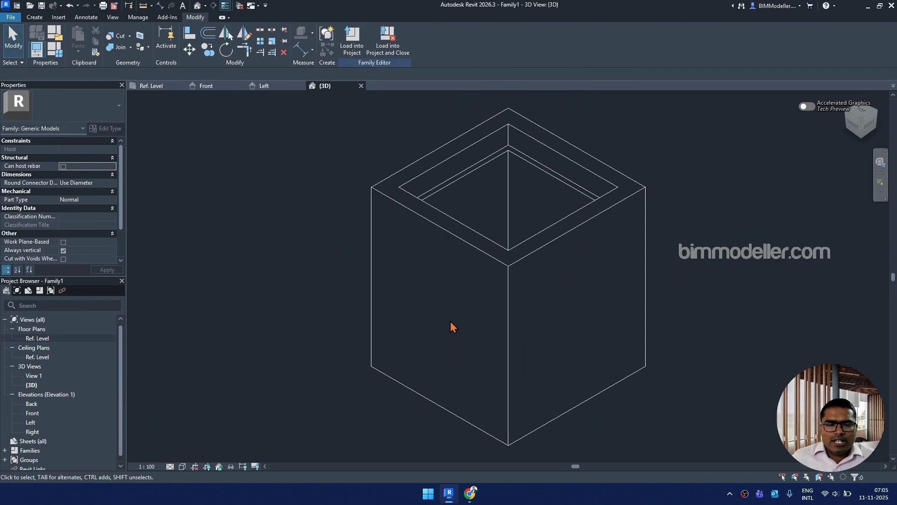
pyautogui.hotkey('ctrl', 'F4')
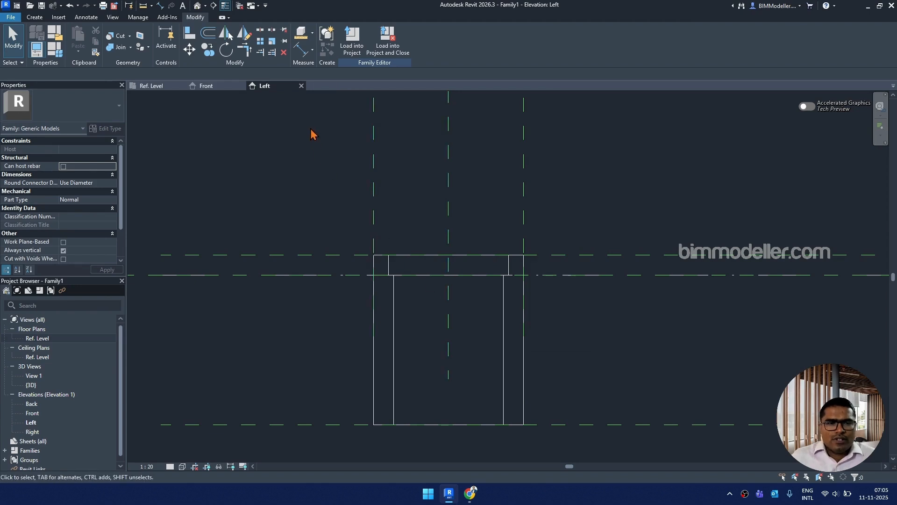
pyautogui.click(199, 7)
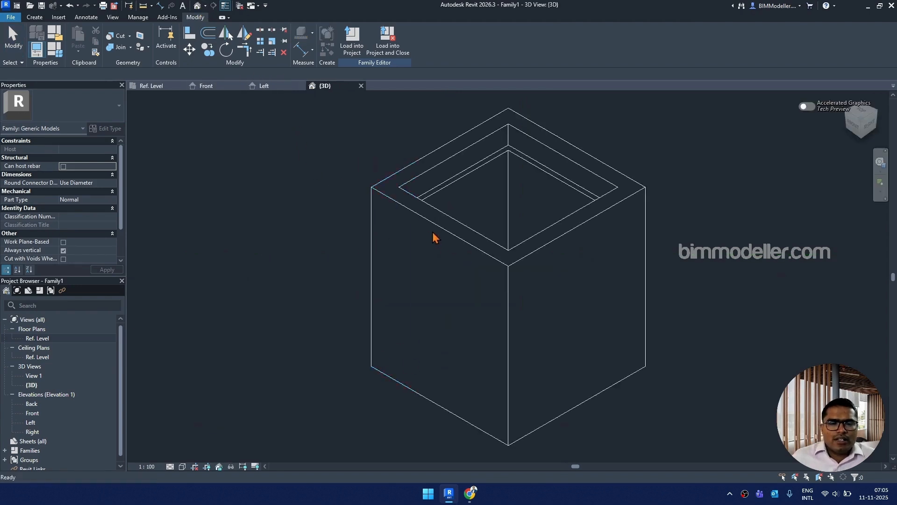
pyautogui.keyDown('shift'); pyautogui.moveTo(605, 358); pyautogui.dragTo(696, 354, button='middle'); pyautogui.keyUp('shift')
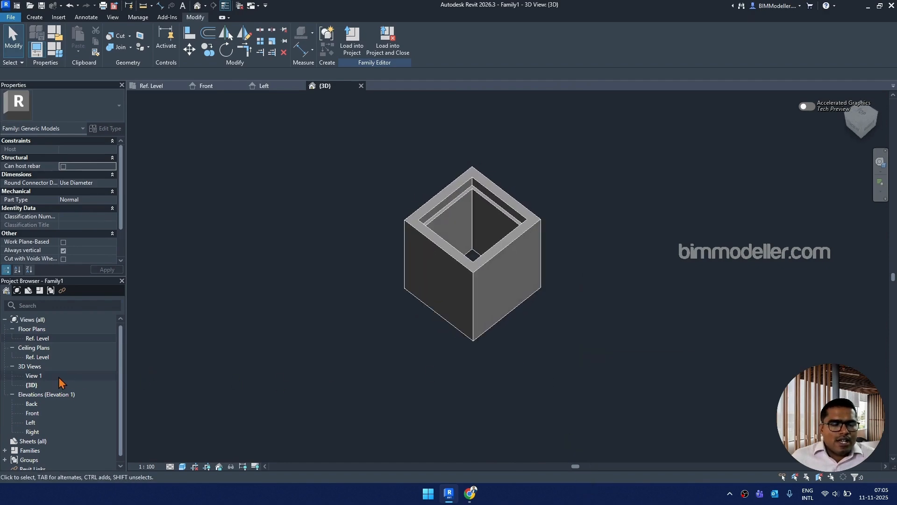
# Step: In the Ref. Level plan, start an extrusion and sketch its outline by picking the innermost wall edge loop with Lock enabled
pyautogui.doubleClick(37, 338)
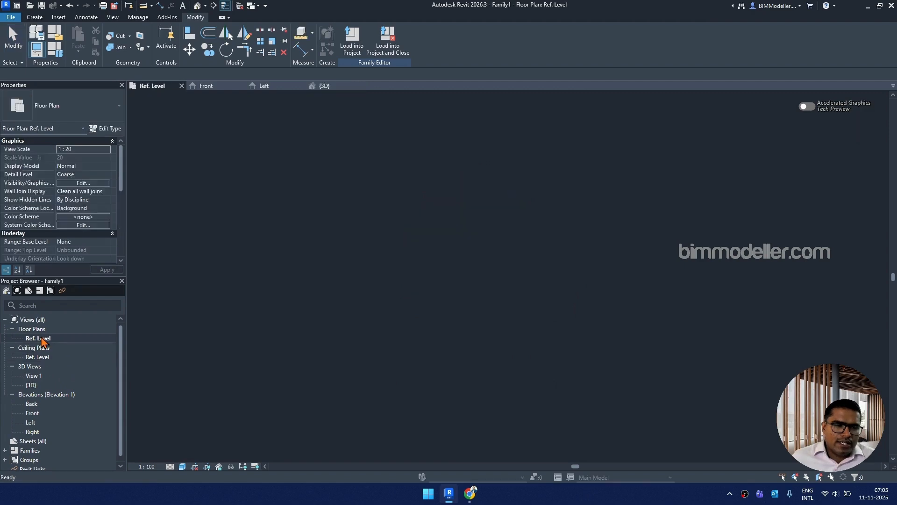
pyautogui.scroll(4, 441, 251)
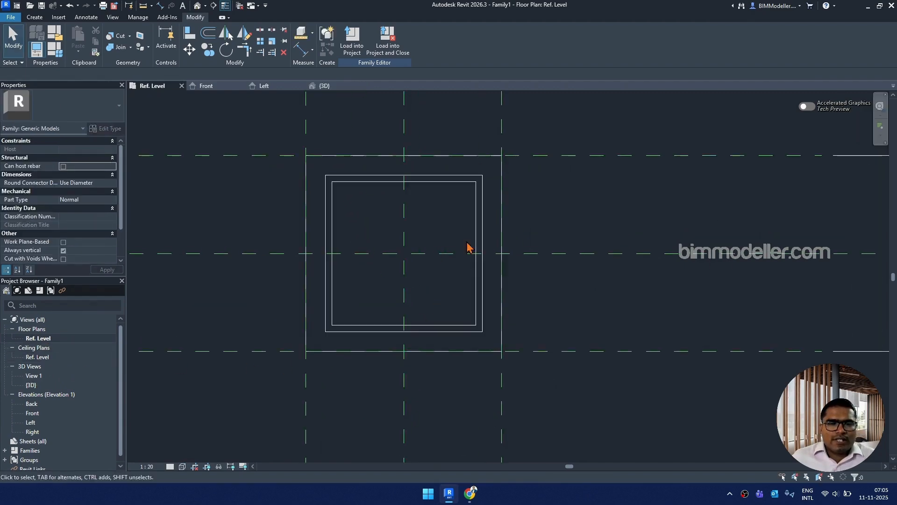
pyautogui.click(34, 18)
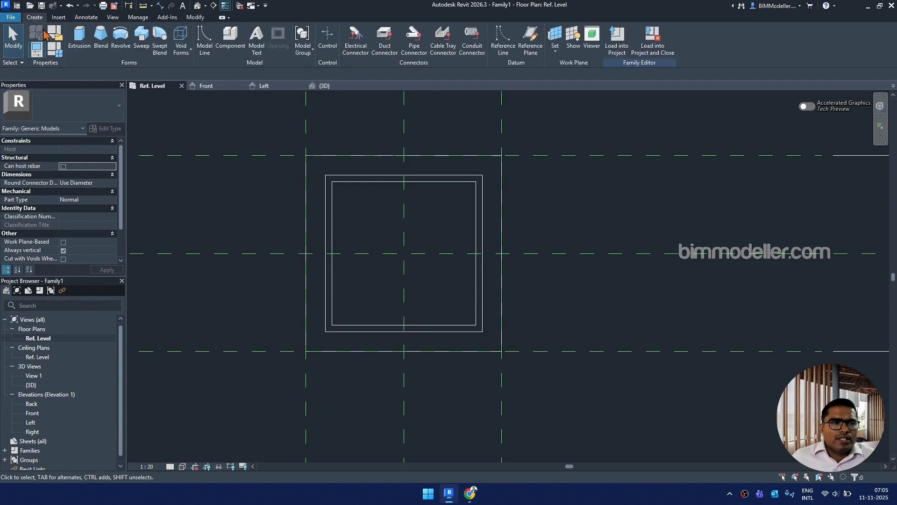
pyautogui.click(75, 44)
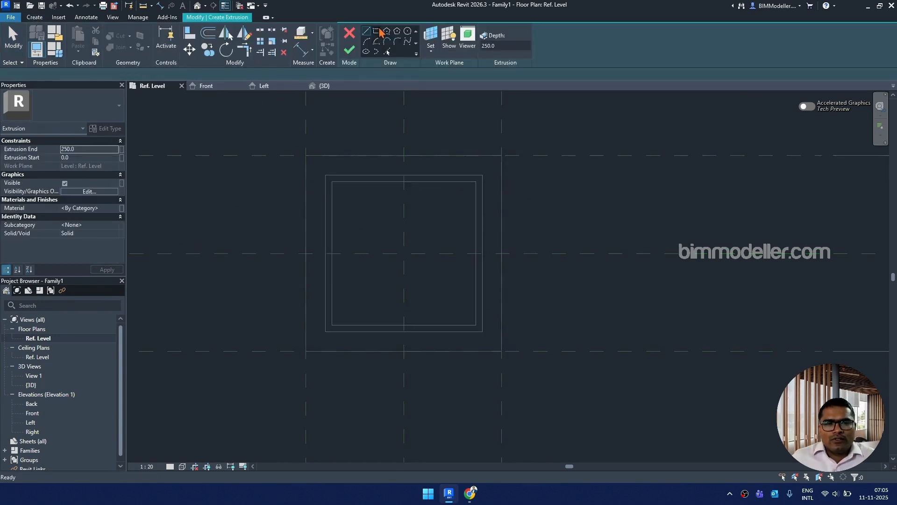
pyautogui.click(378, 30)
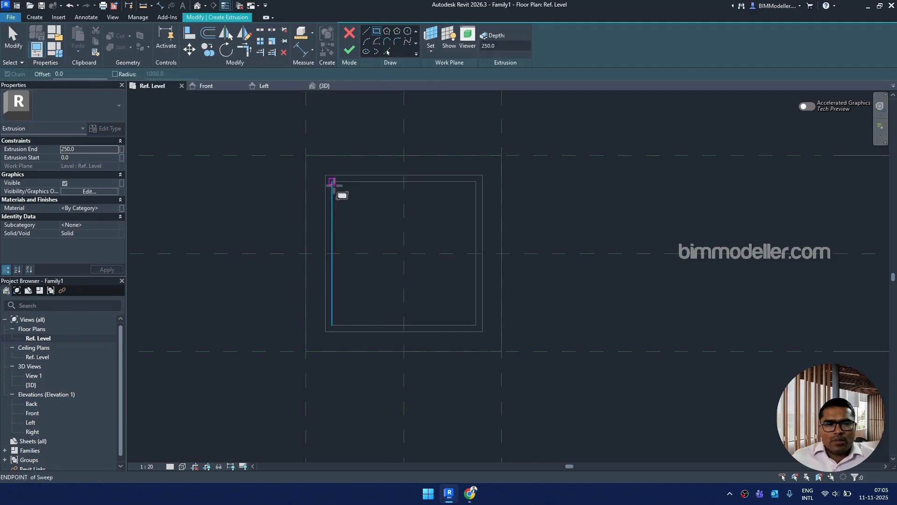
pyautogui.click(387, 52)
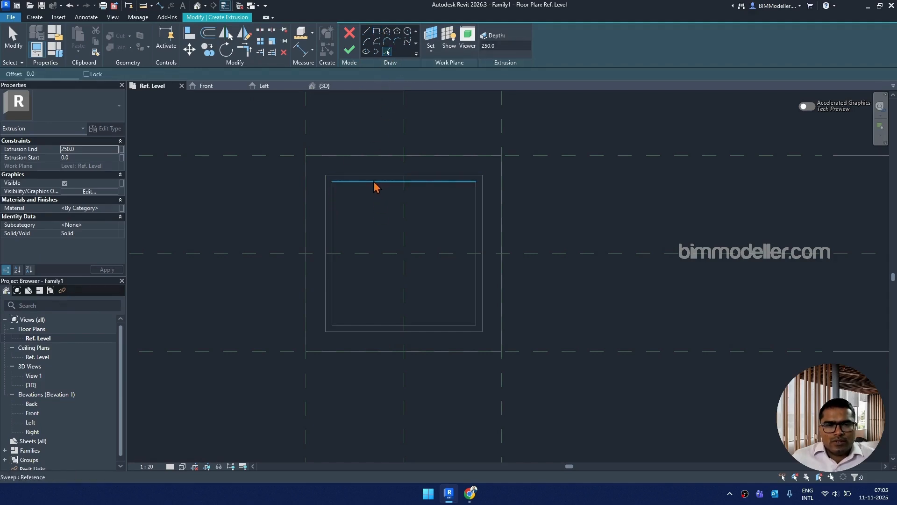
pyautogui.click(96, 75)
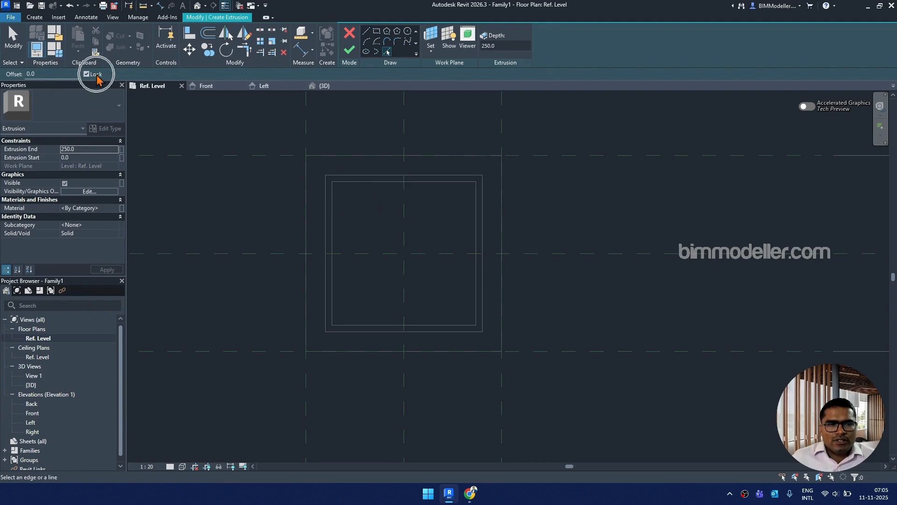
pyautogui.press('Tab')
pyautogui.click(413, 191)
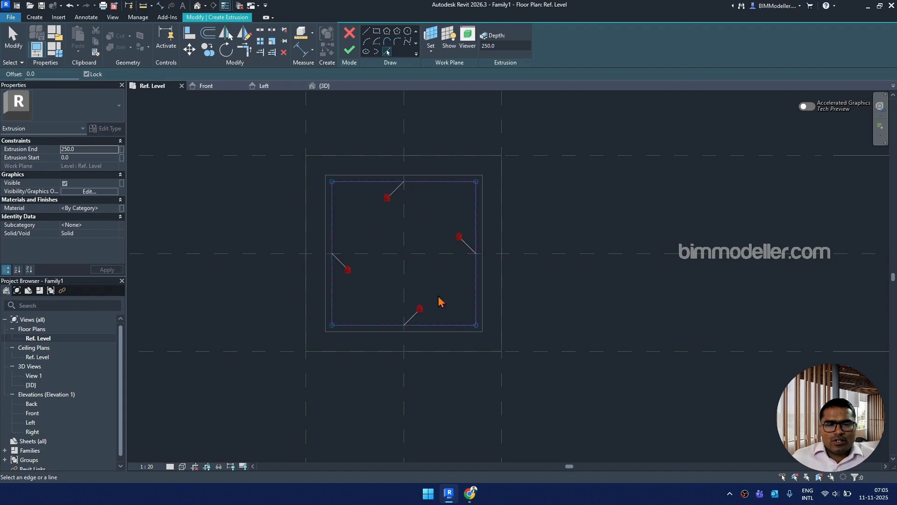
# Step: Check the sketch's level in 3D, then set its work plane to the reference plane at the pit's base and return to the Ref. Level plan
pyautogui.click(198, 6)
pyautogui.scroll(-2, 378, 226)
pyautogui.scroll(4, 429, 301)
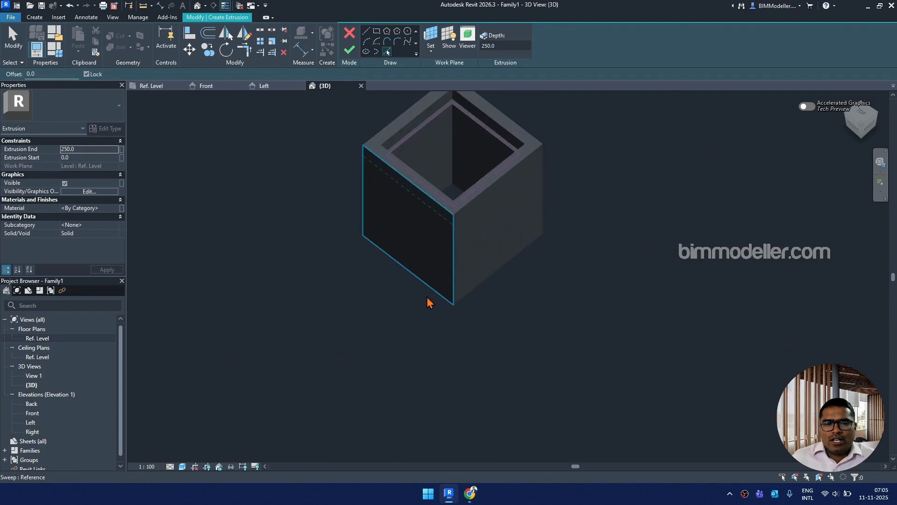
pyautogui.keyDown('shift'); pyautogui.moveTo(428, 301); pyautogui.dragTo(497, 260, button='middle'); pyautogui.keyUp('shift')
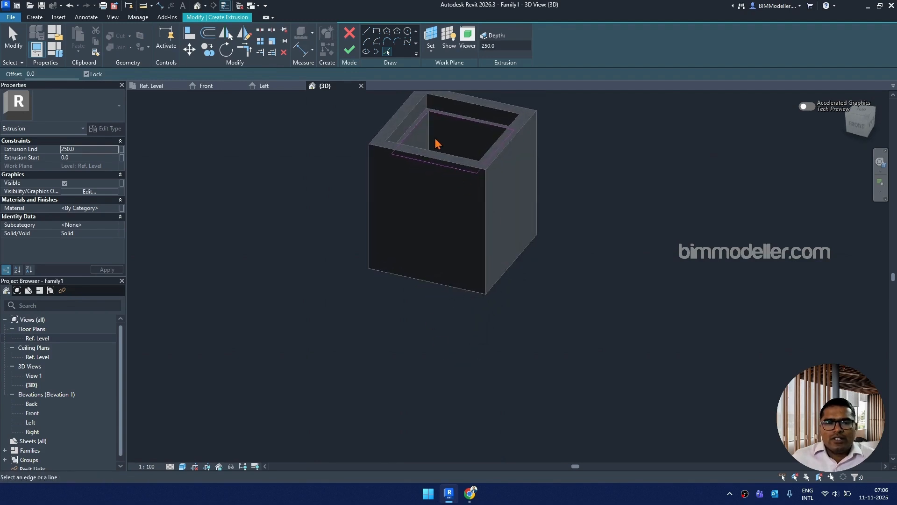
pyautogui.doubleClick(39, 413)
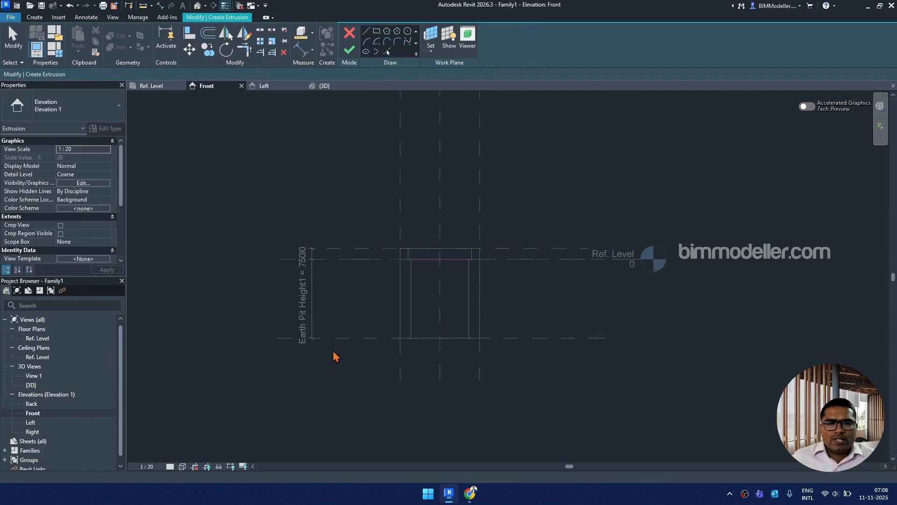
pyautogui.scroll(-1, 406, 266)
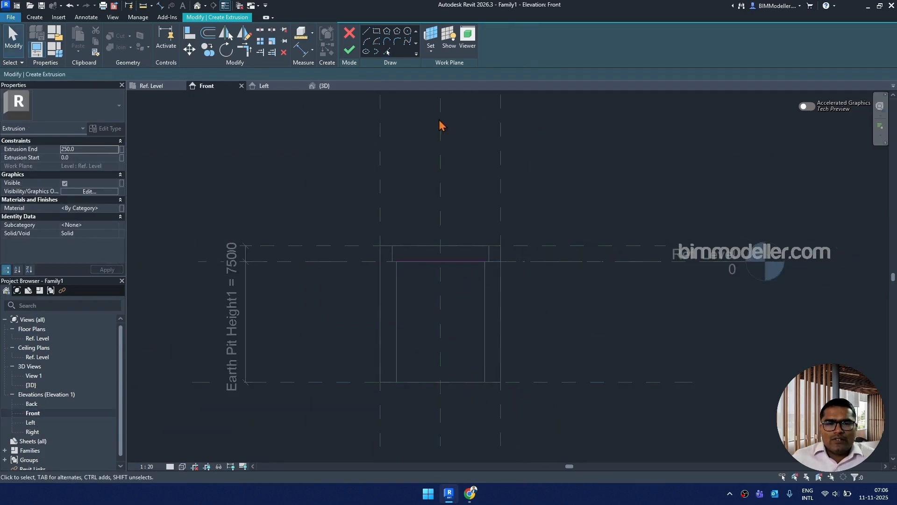
pyautogui.click(430, 52)
pyautogui.click(437, 87)
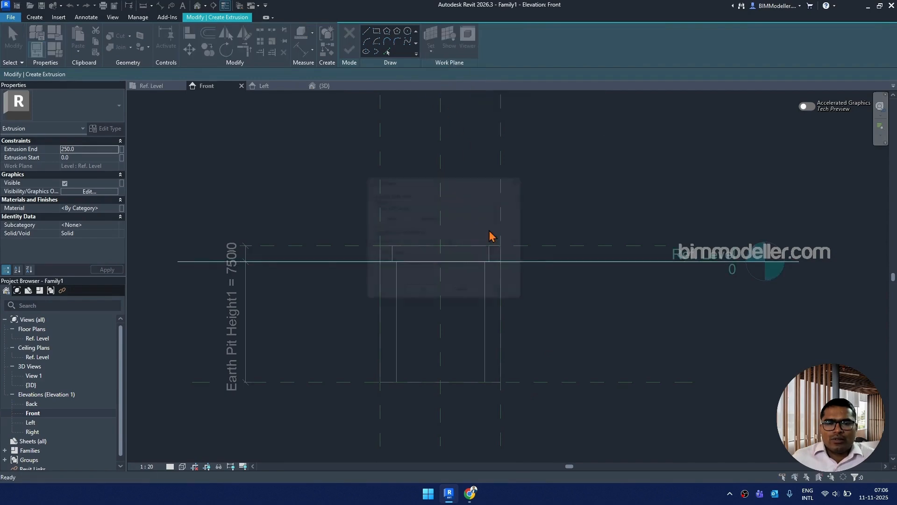
pyautogui.click(422, 301)
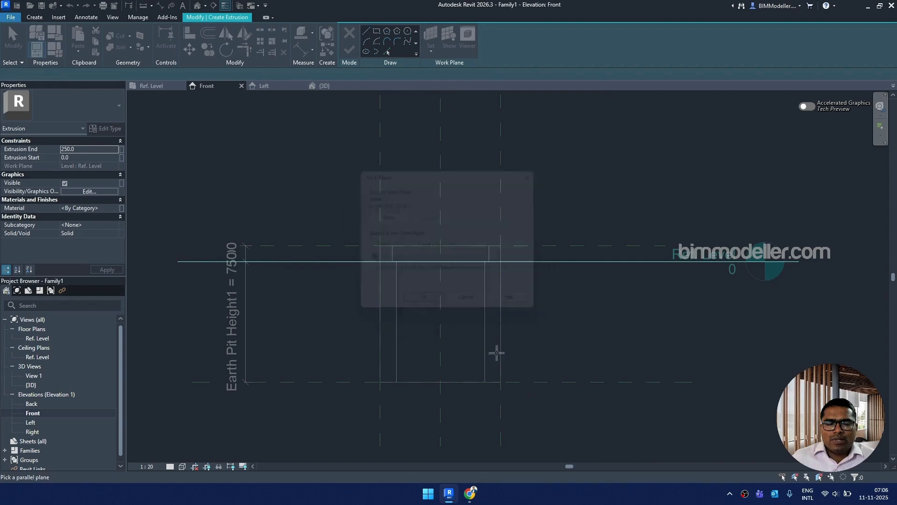
pyautogui.click(534, 382)
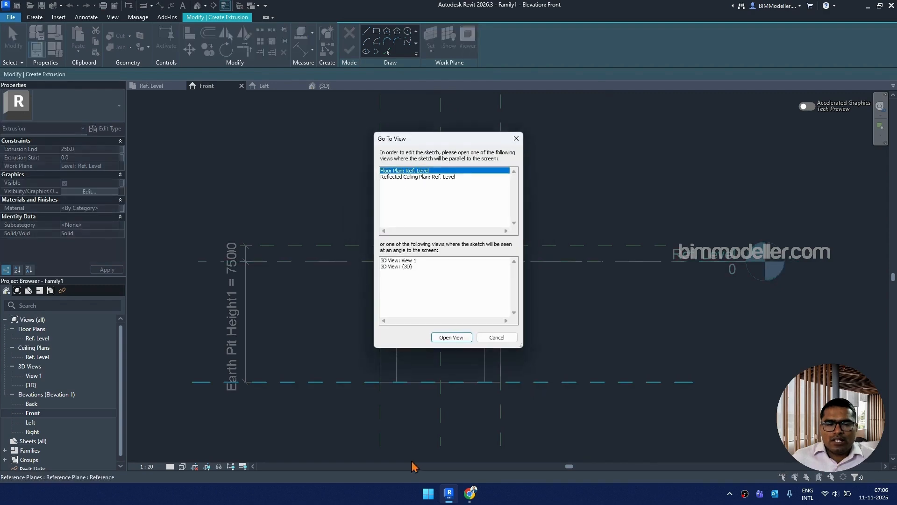
pyautogui.click(451, 338)
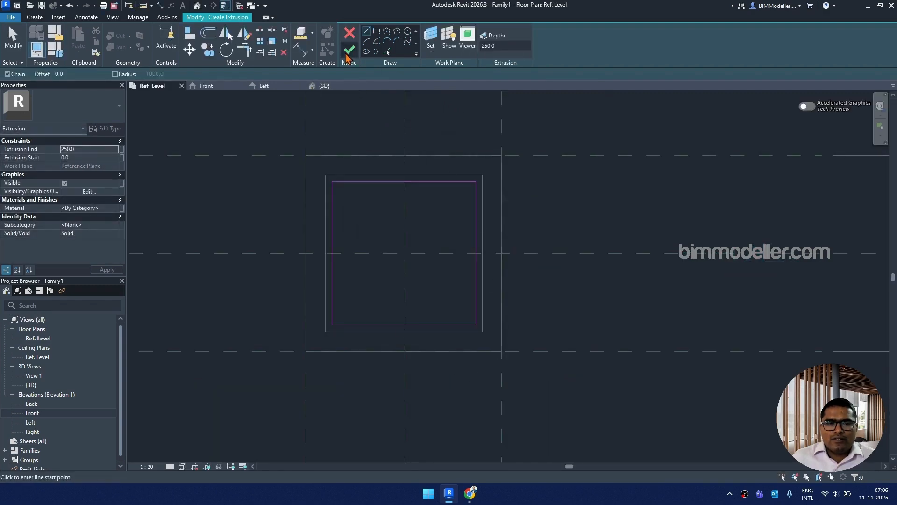
# Step: Finish the base slab extrusion and set its extrusion end to 75 mm in the Front elevation
pyautogui.click(347, 52)
pyautogui.click(223, 88)
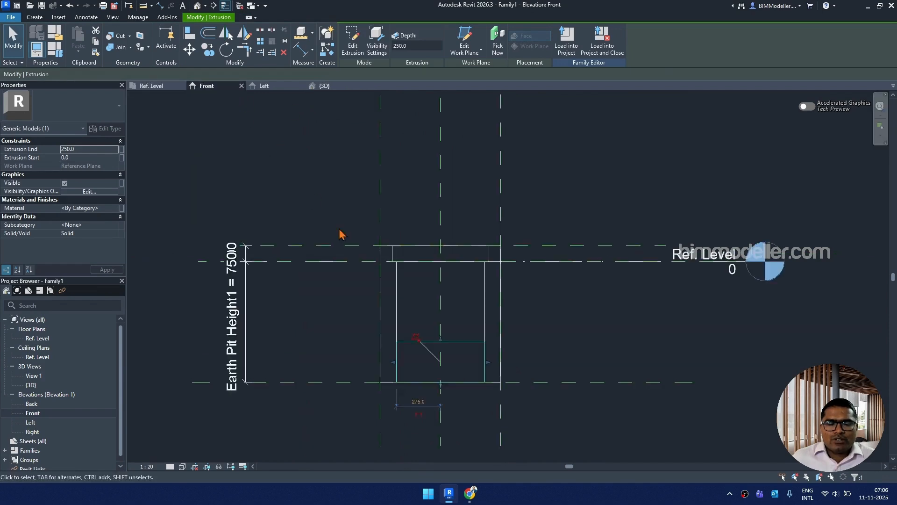
pyautogui.scroll(2, 452, 381)
pyautogui.moveTo(457, 397); pyautogui.dragTo(496, 380, button='middle')
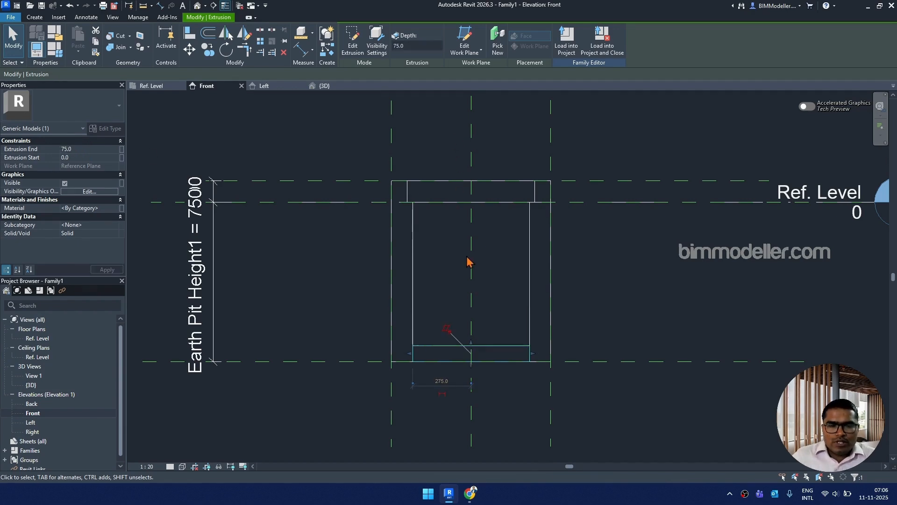
# Step: Edit the base slab's sketch in the Ref. Level plan and draw a circle of about 120 mm radius at the centre planes' intersection
pyautogui.click(484, 368)
pyautogui.doubleClick(486, 353)
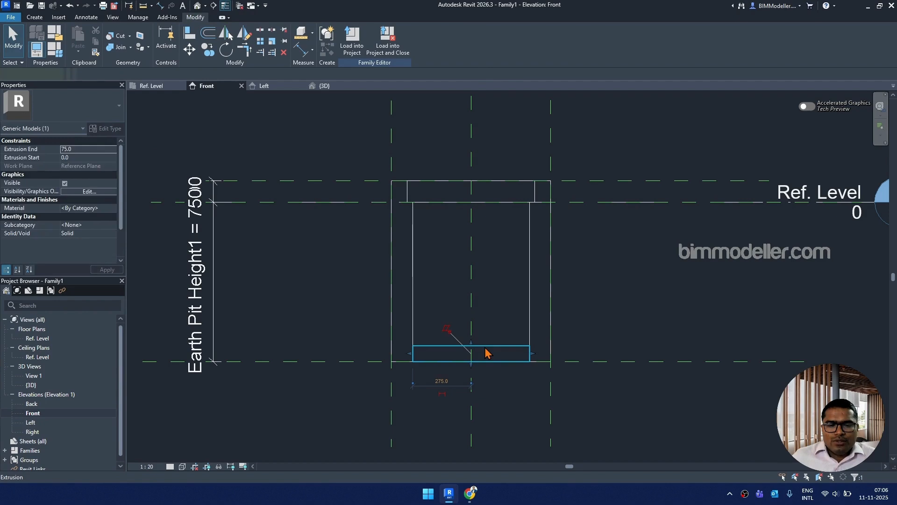
pyautogui.click(451, 338)
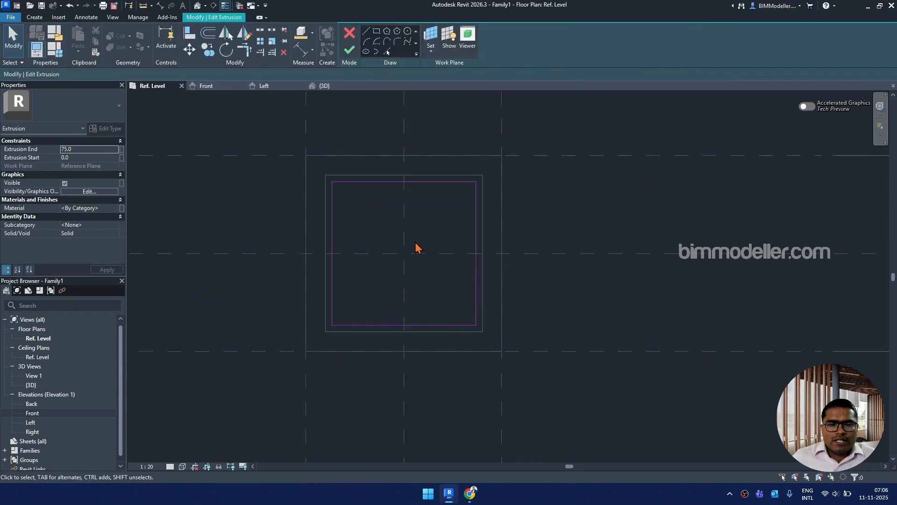
pyautogui.click(407, 31)
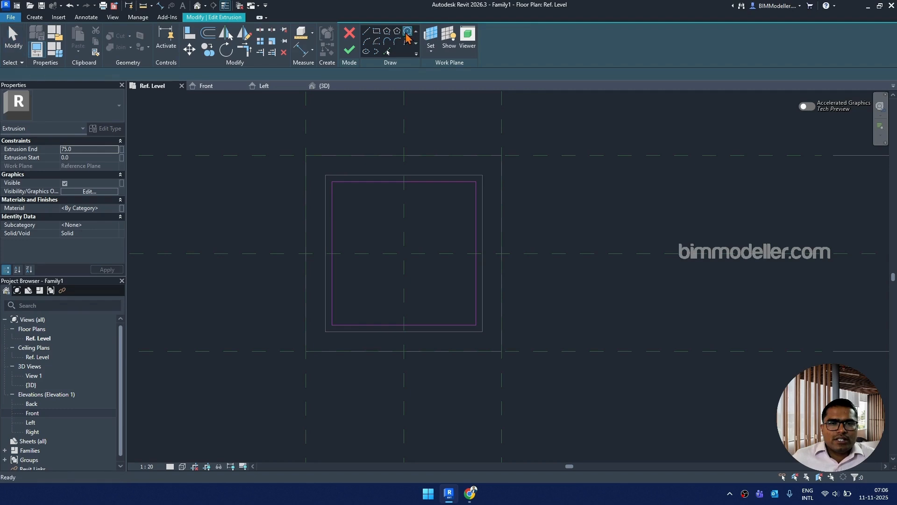
pyautogui.click(404, 254)
pyautogui.click(426, 272)
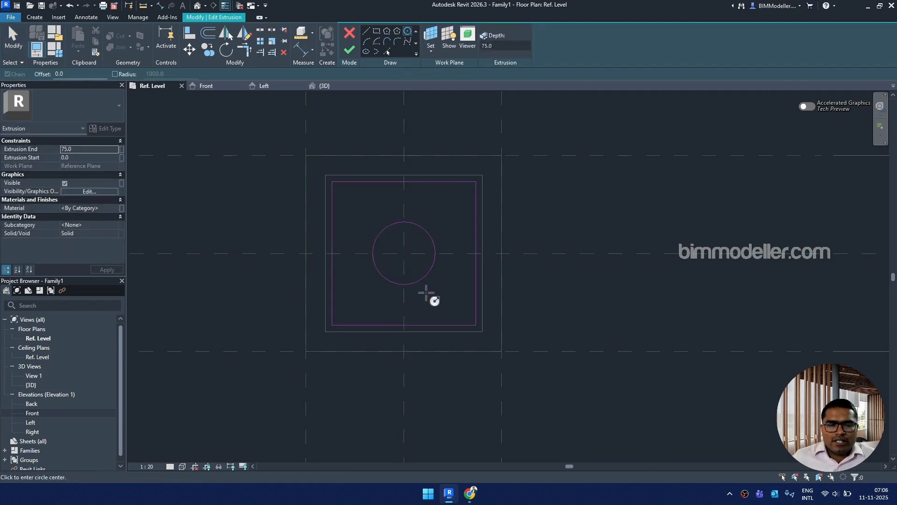
pyautogui.press('Escape')
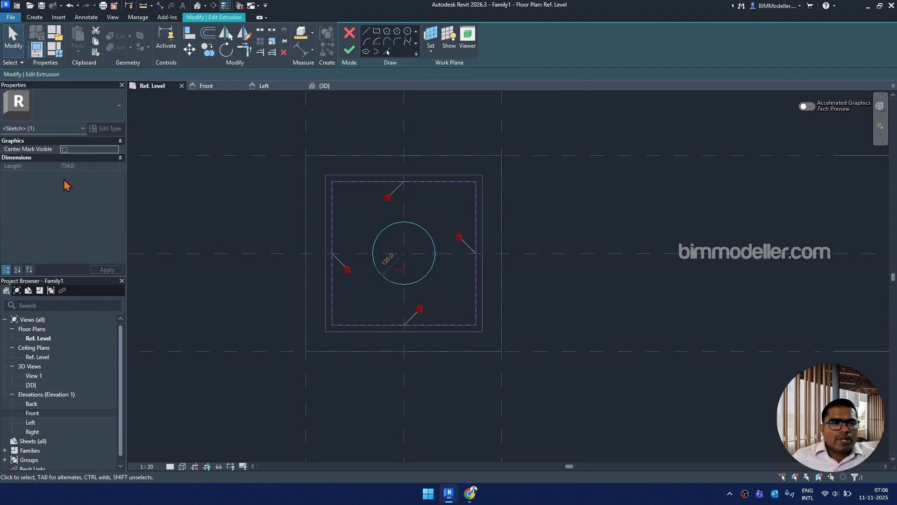
# Step: Make the circle's center mark visible, then align and lock it to the Center (Left/Right) reference plane
pyautogui.press('a')
pyautogui.press('l')
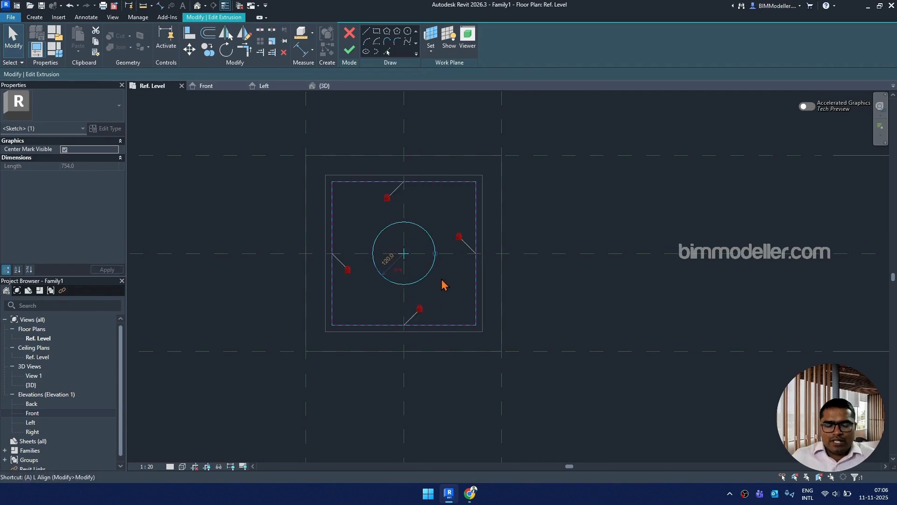
pyautogui.click(456, 254)
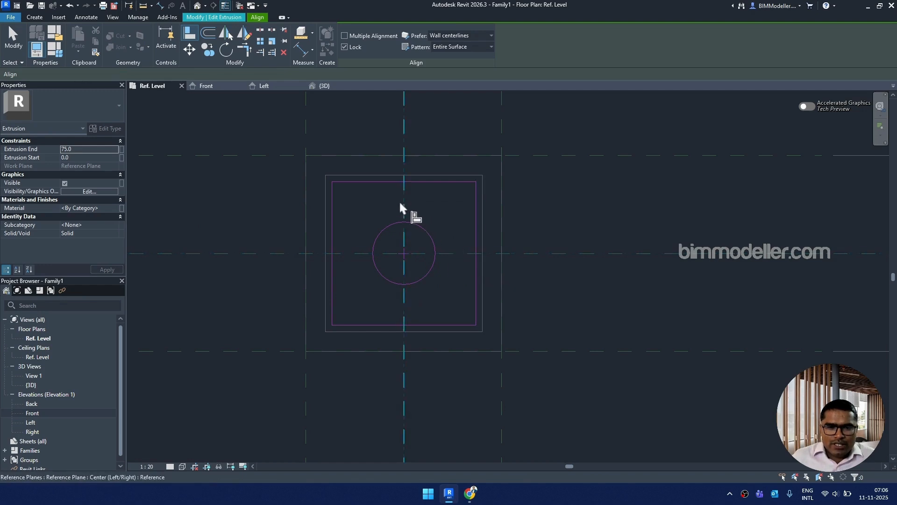
pyautogui.press('Escape')
pyautogui.press('Escape')
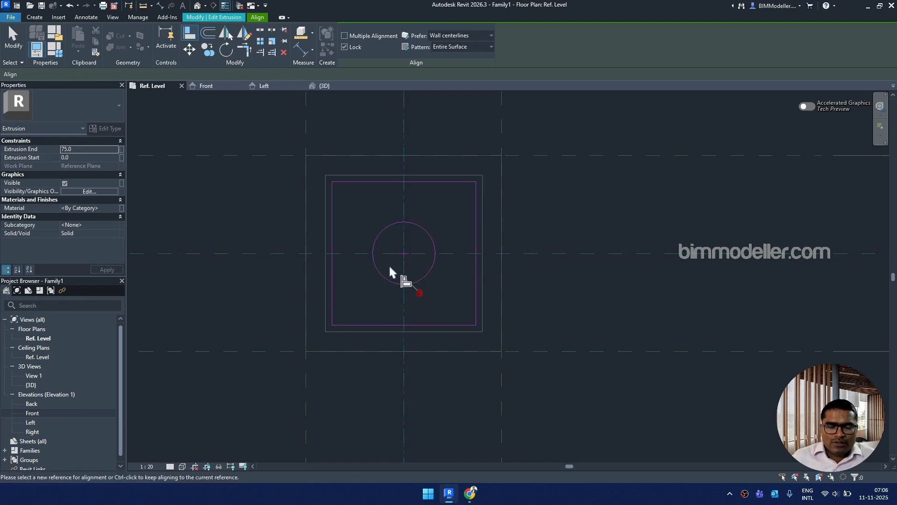
# Step: Set the radius of the circle in the base slab sketch to 100 mm
pyautogui.click(424, 280)
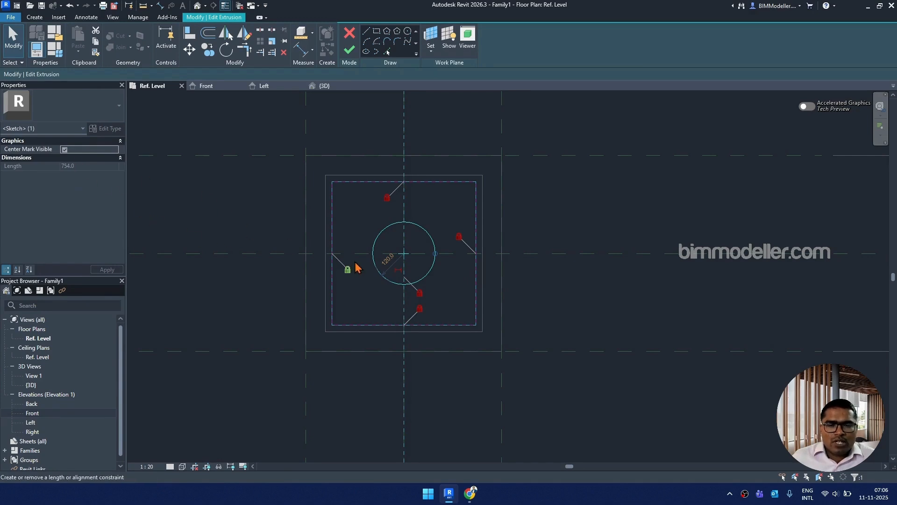
pyautogui.scroll(1, 352, 264)
pyautogui.press('Escape')
pyautogui.click(400, 262)
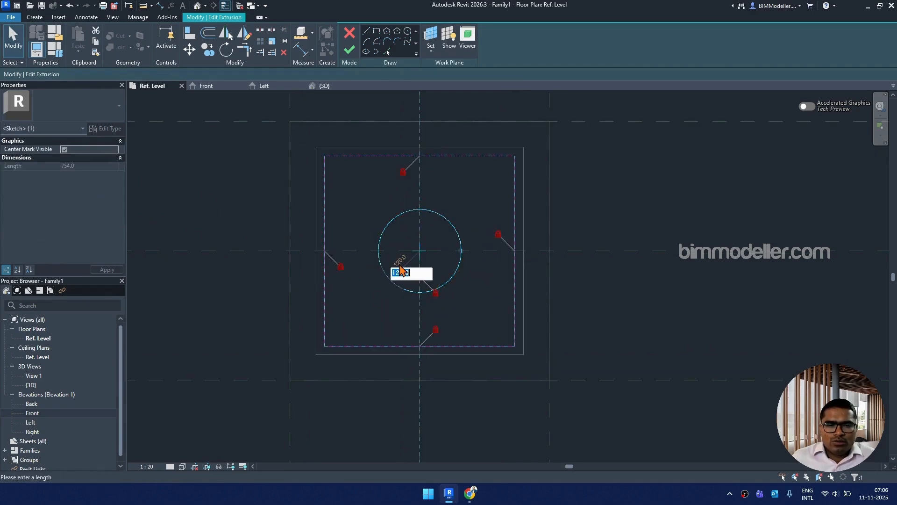
pyautogui.press('Return')
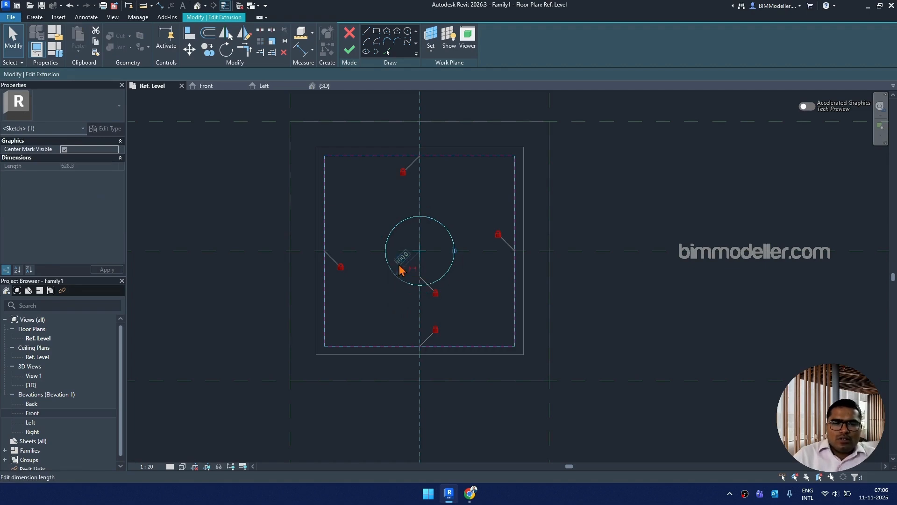
# Step: Halve the radius of the circular opening in the base slab sketch and finish the edited extrusion
pyautogui.click(400, 271)
pyautogui.click(401, 287)
pyautogui.click(404, 267)
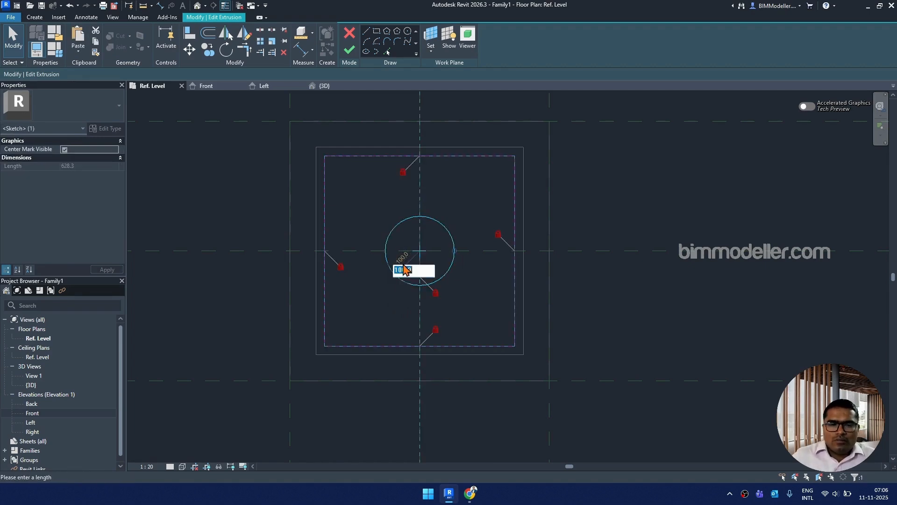
pyautogui.press('Return')
pyautogui.click(405, 266)
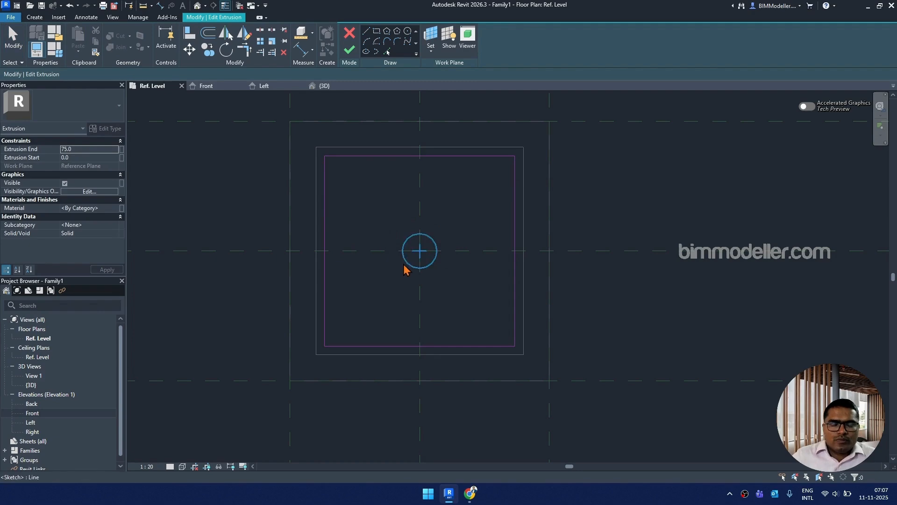
pyautogui.scroll(-3, 421, 306)
pyautogui.moveTo(533, 320); pyautogui.dragTo(553, 336, button='middle')
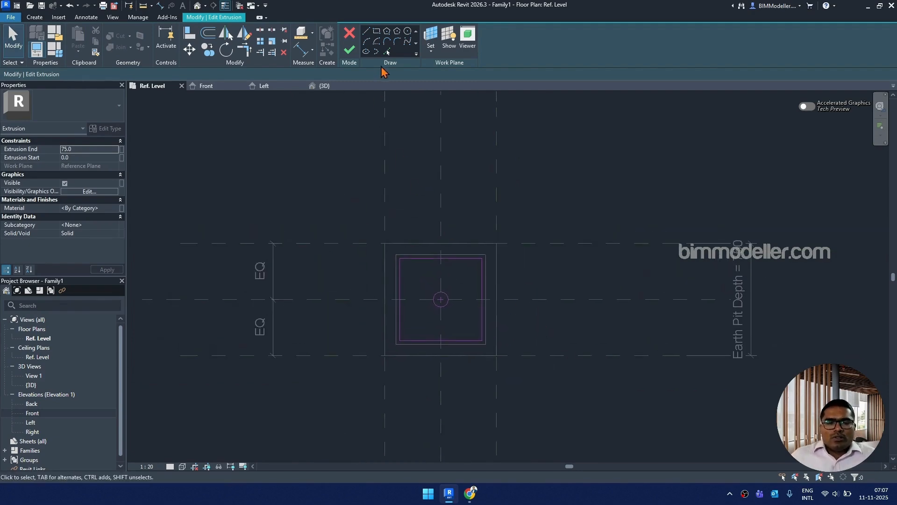
pyautogui.click(349, 50)
pyautogui.click(554, 362)
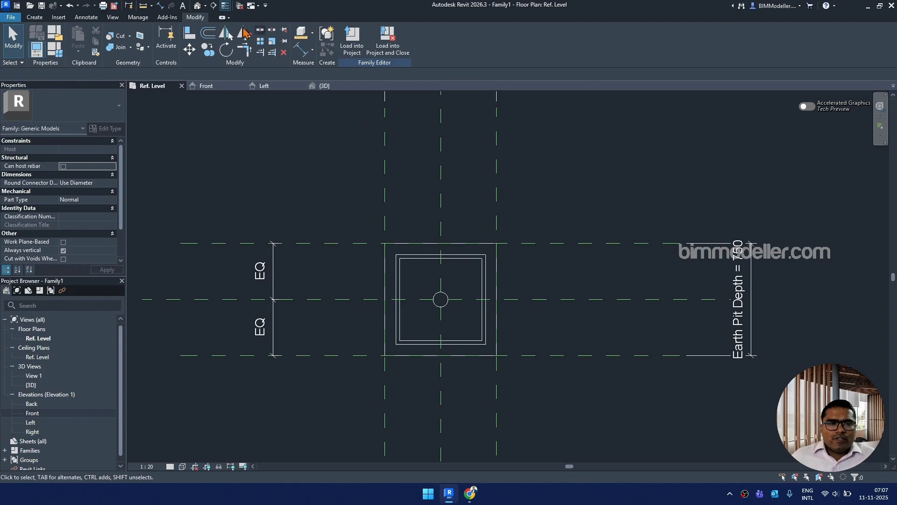
# Step: Join the swept walls to the base slab in the 3D view with Join Geometry
pyautogui.click(197, 6)
pyautogui.keyDown('shift'); pyautogui.moveTo(551, 296); pyautogui.dragTo(407, 422, button='middle'); pyautogui.keyUp('shift')
pyautogui.scroll(5, 451, 184)
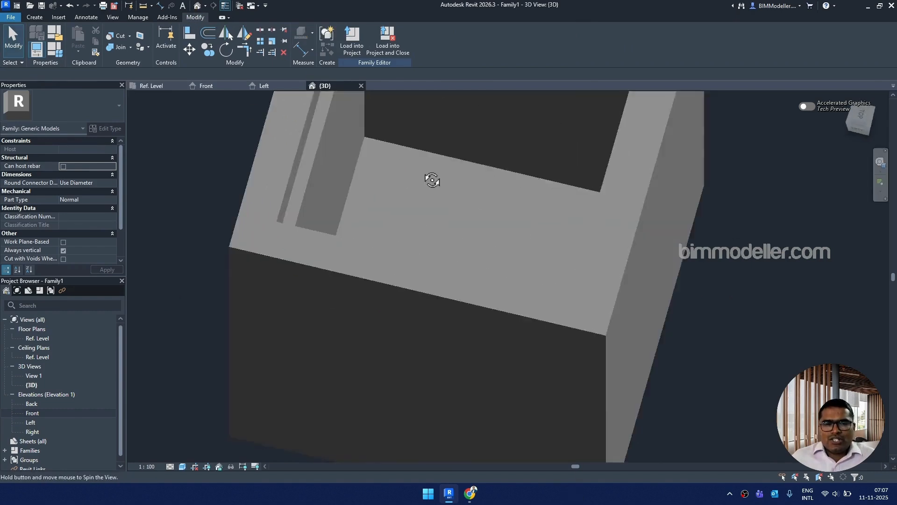
pyautogui.keyDown('shift'); pyautogui.moveTo(429, 178); pyautogui.dragTo(365, 172, button='middle'); pyautogui.keyUp('shift')
pyautogui.moveTo(421, 168); pyautogui.dragTo(421, 276, button='middle')
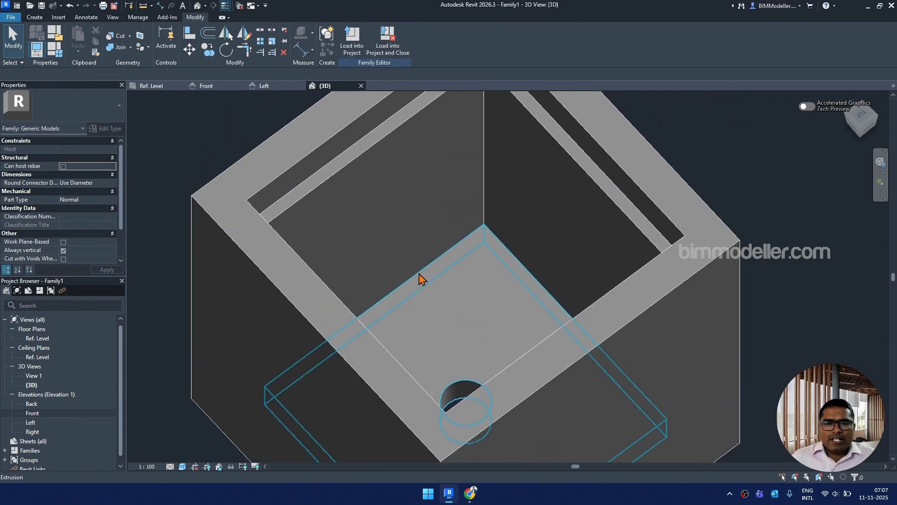
pyautogui.click(117, 47)
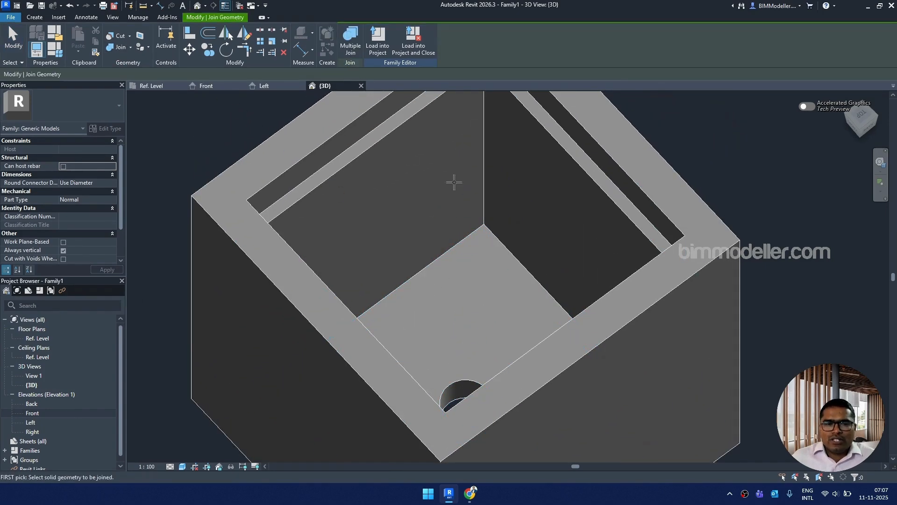
pyautogui.click(400, 157)
pyautogui.click(468, 269)
pyautogui.press('Escape')
# Step: Select the swept walls and examine the pit and base slab from below and from the sides in the 3D view
pyautogui.click(372, 152)
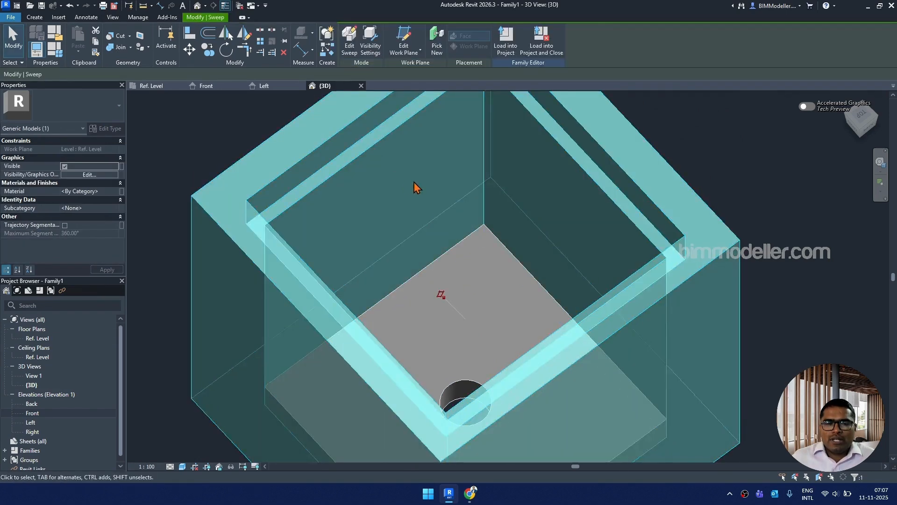
pyautogui.scroll(-2, 425, 202)
pyautogui.keyDown('shift'); pyautogui.moveTo(607, 316); pyautogui.dragTo(705, 172, button='middle'); pyautogui.keyUp('shift')
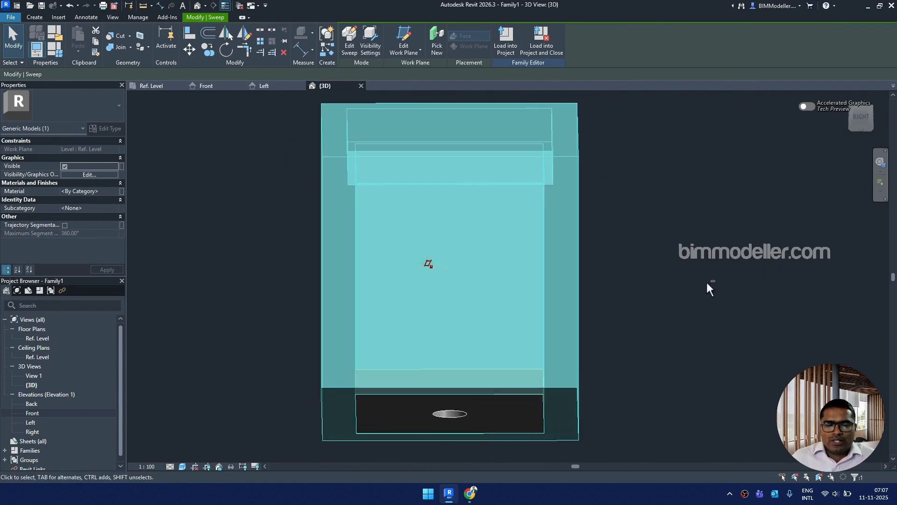
pyautogui.keyDown('shift'); pyautogui.moveTo(705, 287); pyautogui.dragTo(731, 367, button='middle'); pyautogui.keyUp('shift')
pyautogui.click(675, 253)
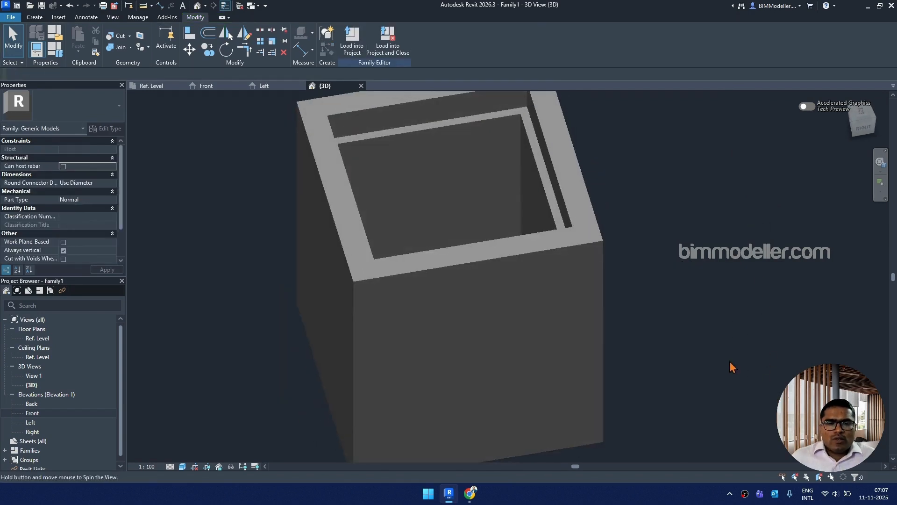
# Step: In the Ref. Level plan, create a solid extrusion for the cover from the chain of the wall step's outer edges, locked to them
pyautogui.click(41, 341)
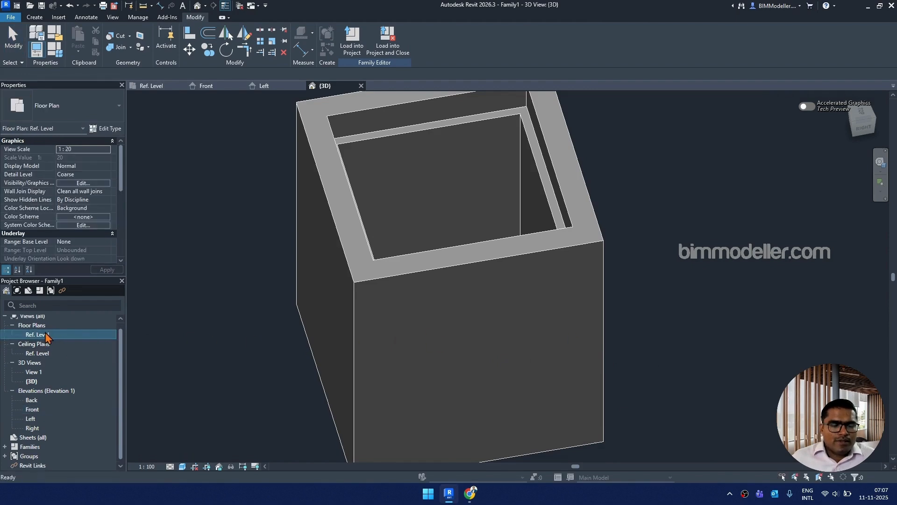
pyautogui.doubleClick(52, 336)
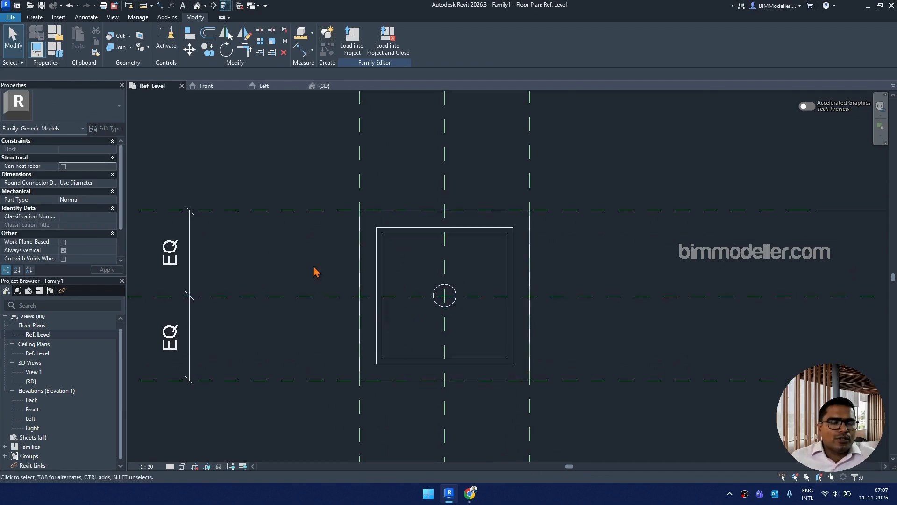
pyautogui.click(35, 17)
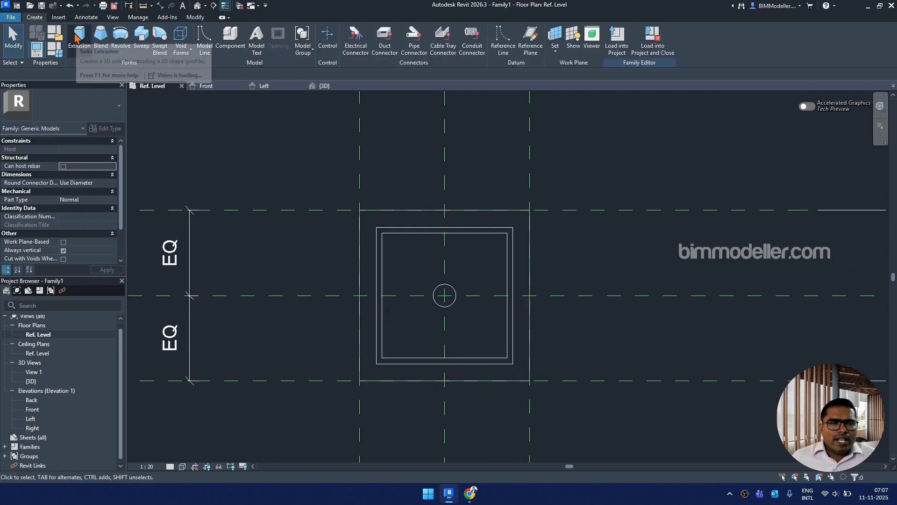
pyautogui.click(78, 38)
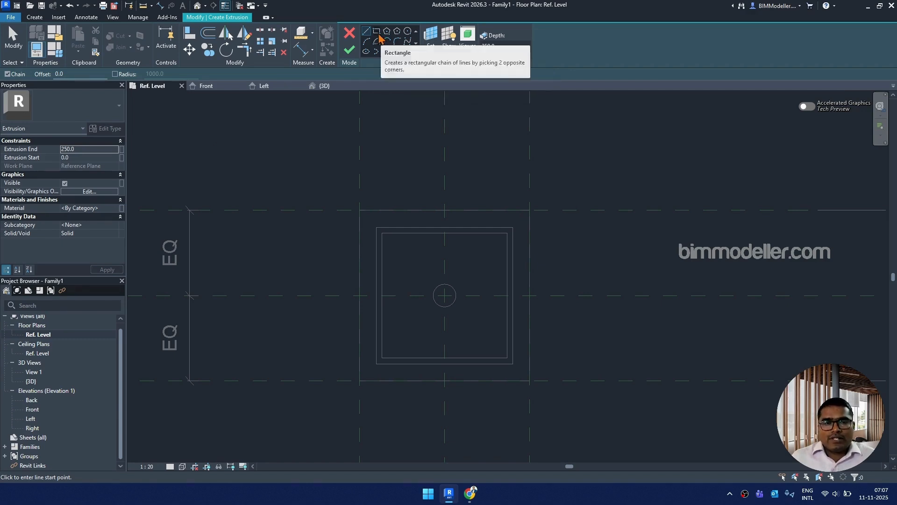
pyautogui.click(377, 31)
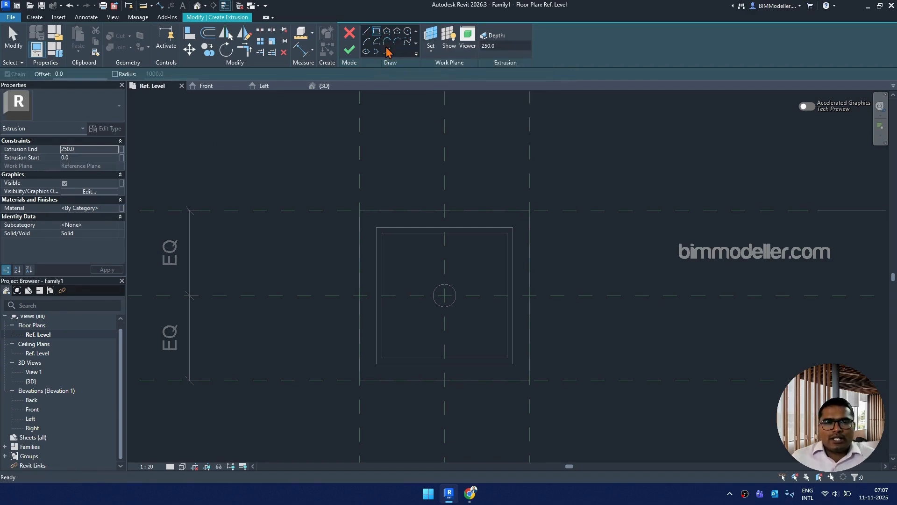
pyautogui.click(387, 52)
pyautogui.moveTo(421, 211); pyautogui.dragTo(425, 210, button='middle')
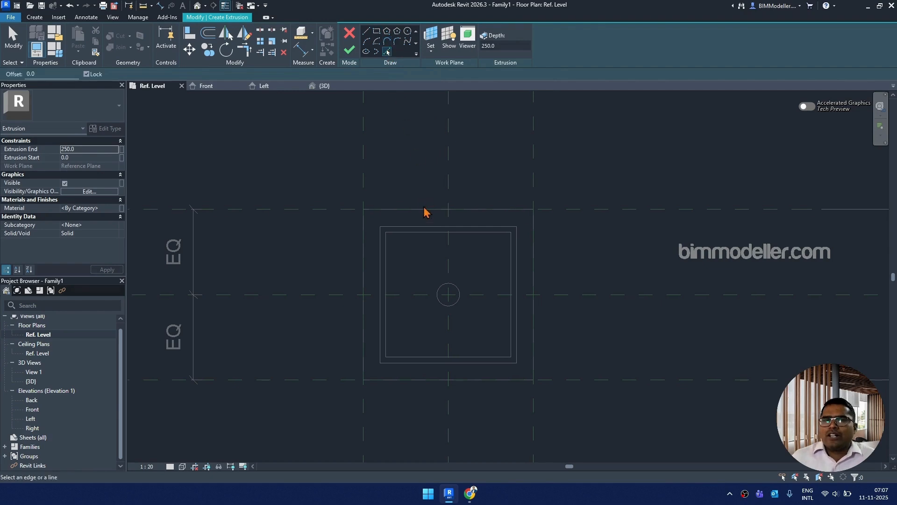
pyautogui.press('Tab')
pyautogui.click(420, 231)
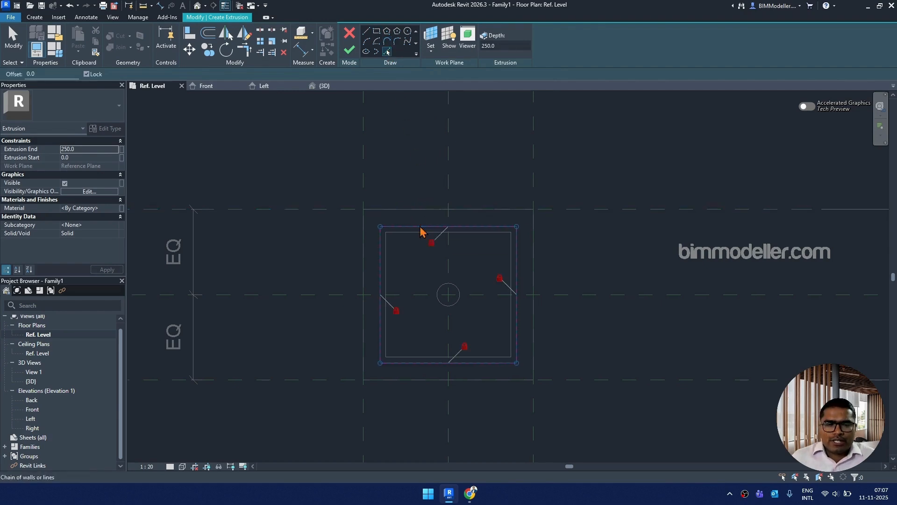
pyautogui.click(349, 50)
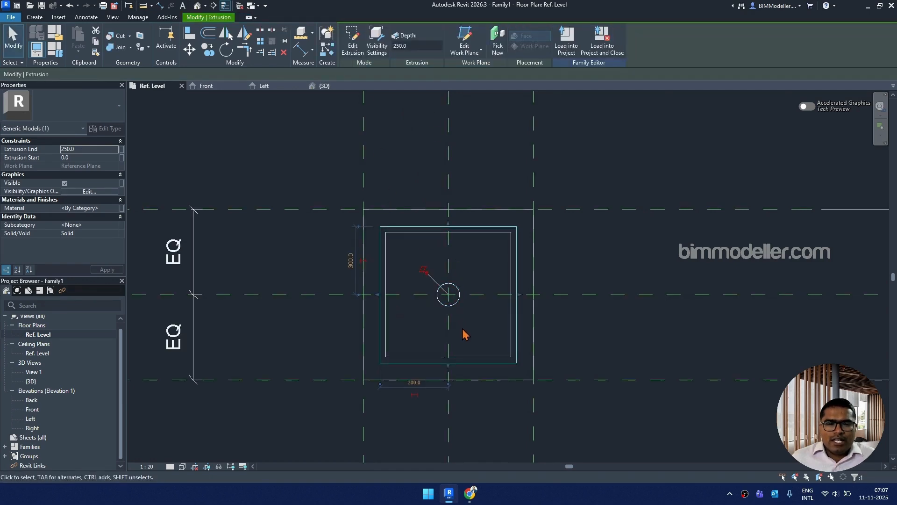
# Step: Edit the cover extrusion's sketch in the 3D view, set its work plane to Level : Ref. Level, and finish it
pyautogui.click(197, 5)
pyautogui.keyDown('shift'); pyautogui.moveTo(594, 380); pyautogui.dragTo(524, 335, button='middle'); pyautogui.keyUp('shift')
pyautogui.doubleClick(526, 340)
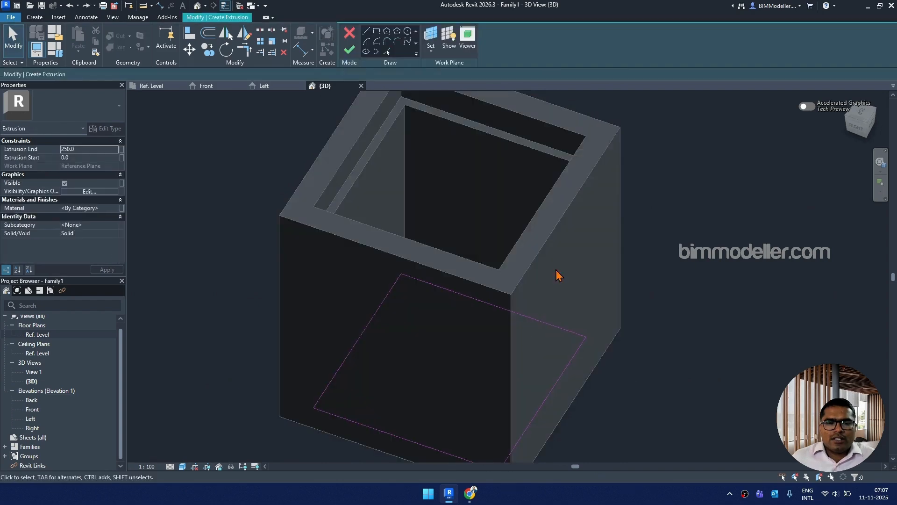
pyautogui.moveTo(558, 276)
pyautogui.keyDown('shift'); pyautogui.mouseDown(button='middle')
pyautogui.moveTo(555, 357)
pyautogui.moveTo(589, 332)
pyautogui.moveTo(582, 309)
pyautogui.mouseUp(button='middle'); pyautogui.keyUp('shift')
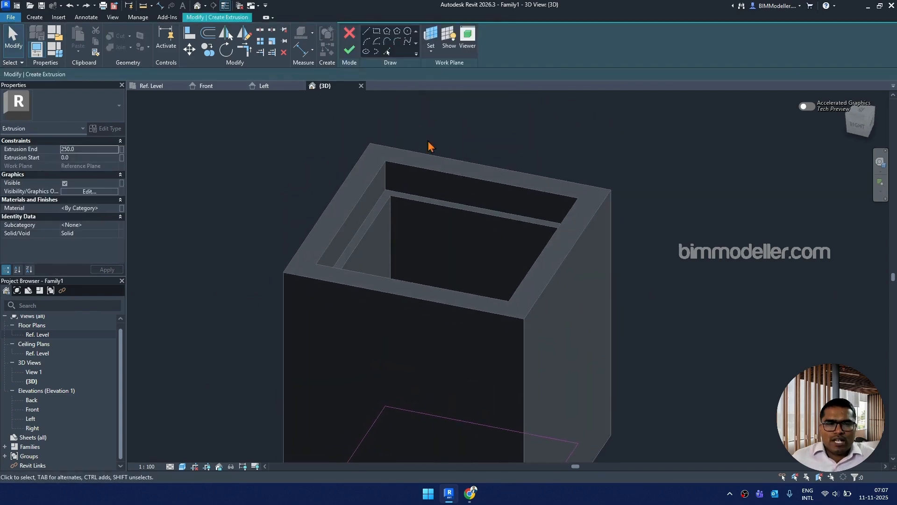
pyautogui.click(431, 46)
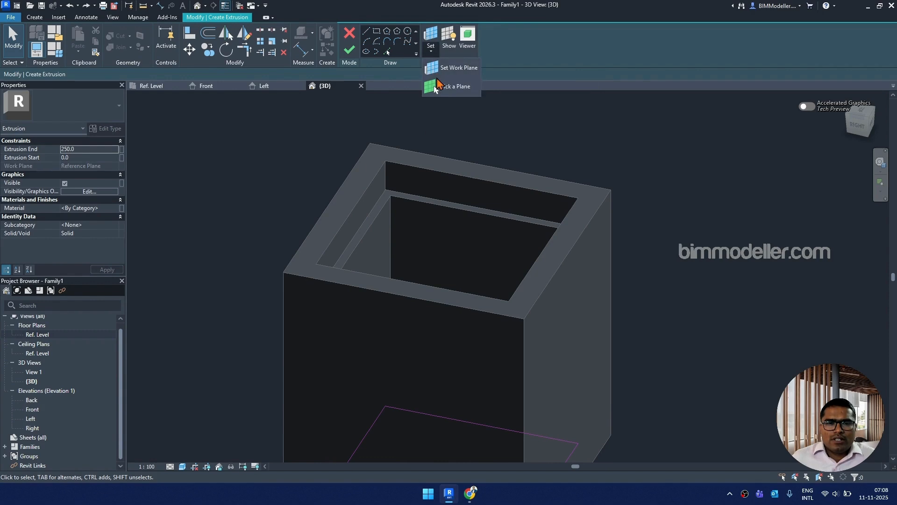
pyautogui.click(437, 86)
pyautogui.click(469, 245)
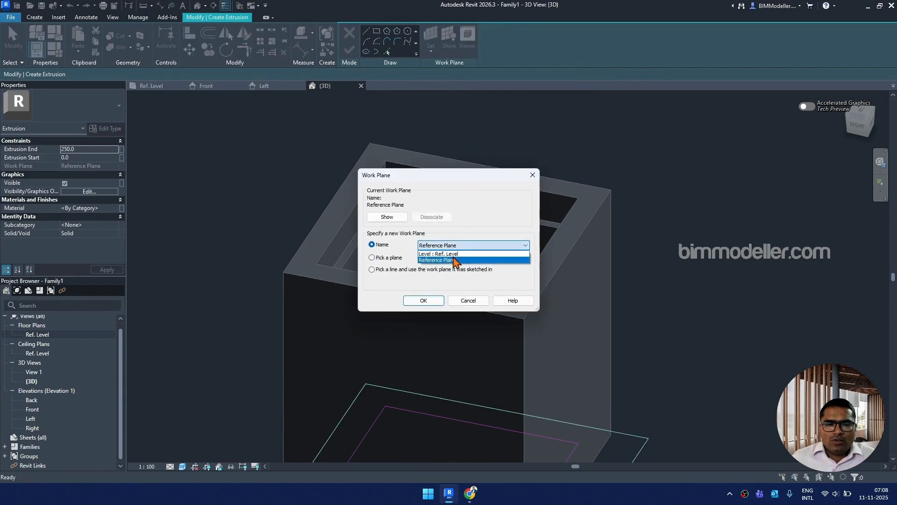
pyautogui.click(438, 253)
pyautogui.click(422, 300)
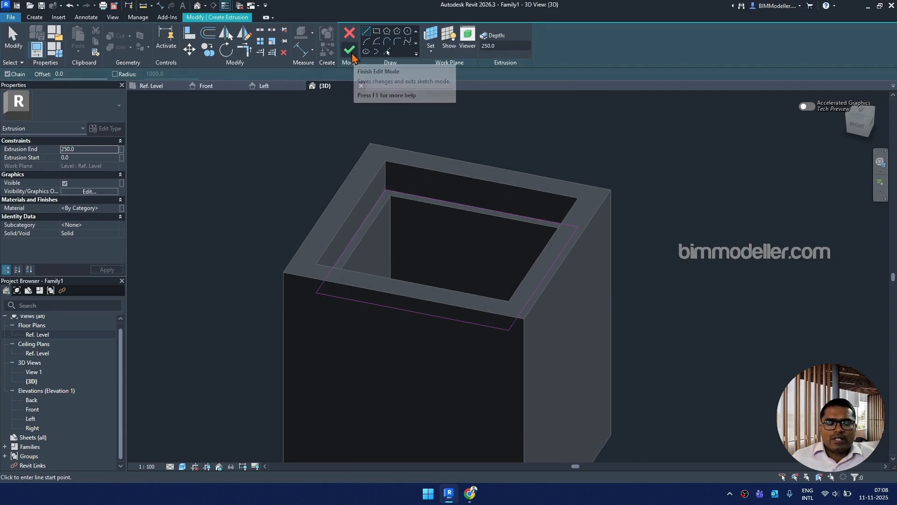
pyautogui.click(349, 49)
# Step: Align and lock the cover extrusion's top face to the top face of the swept walls
pyautogui.keyDown('shift'); pyautogui.moveTo(513, 293); pyautogui.dragTo(624, 305, button='middle'); pyautogui.keyUp('shift')
pyautogui.press('a')
pyautogui.press('l')
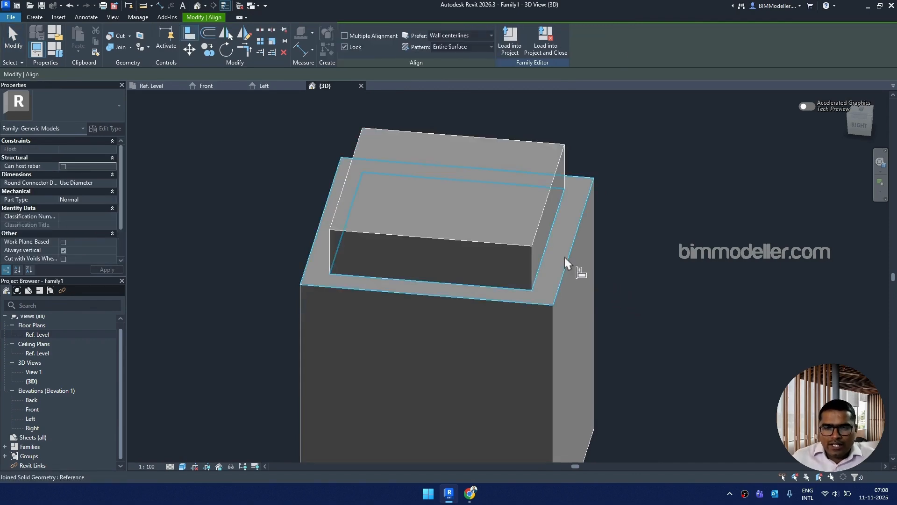
pyautogui.click(556, 257)
pyautogui.click(535, 236)
pyautogui.press('Escape')
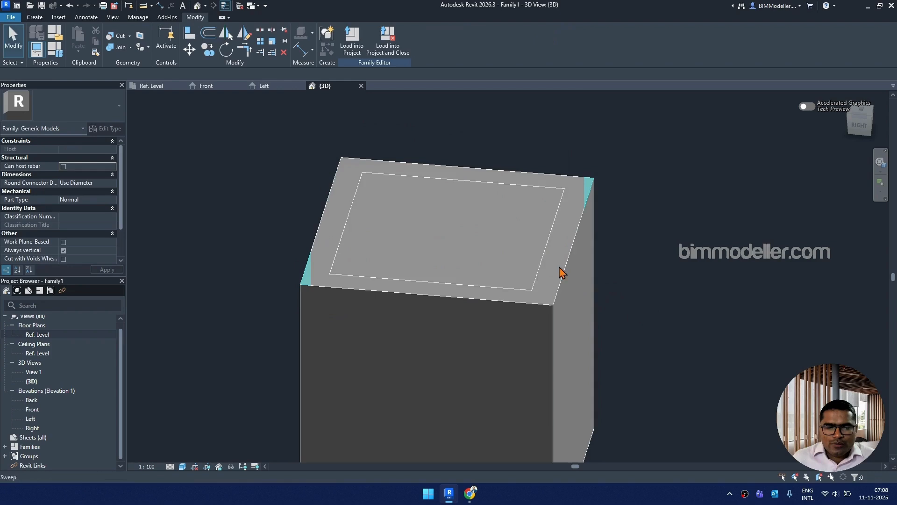
# Step: Set the cover extrusion's Extrusion End to 110
pyautogui.click(537, 263)
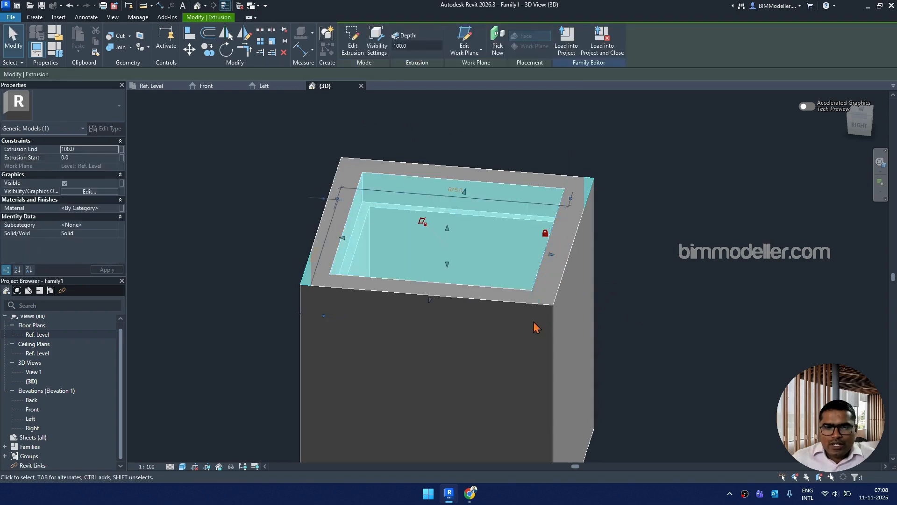
pyautogui.click(83, 149)
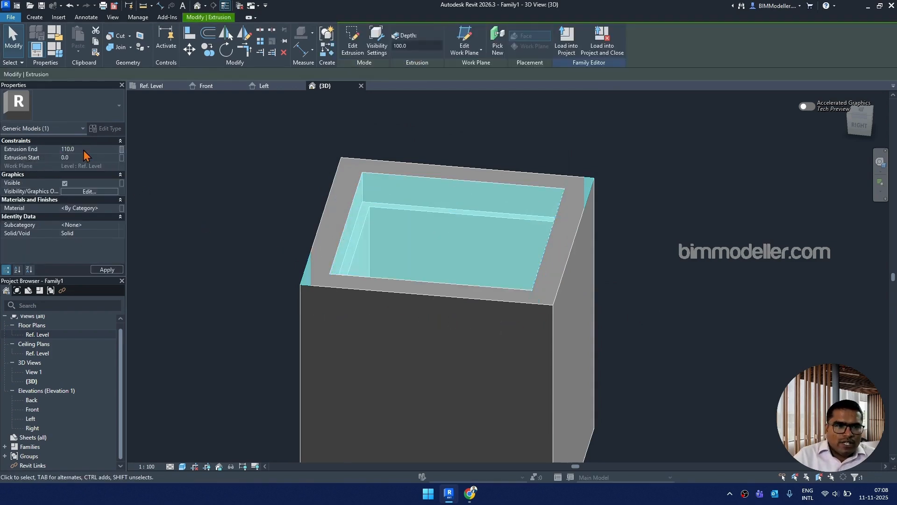
pyautogui.write('110.0')
pyautogui.click(386, 260)
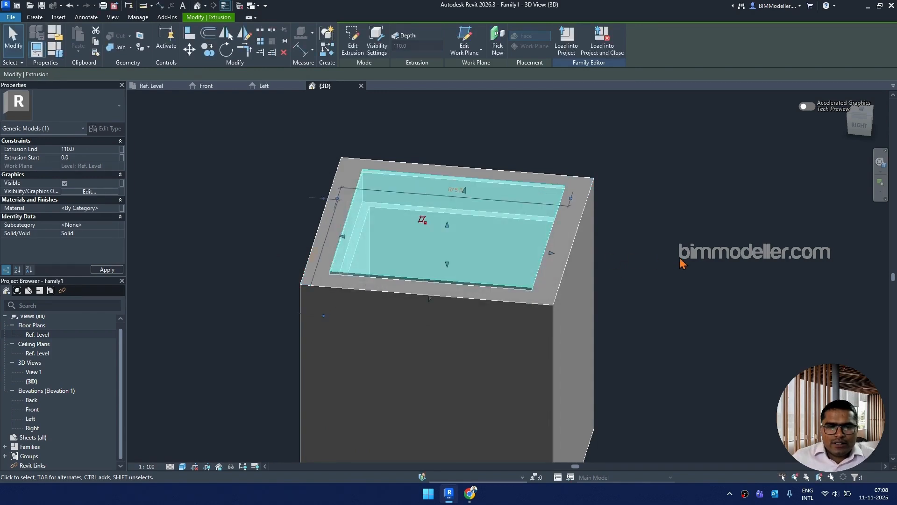
pyautogui.click(675, 266)
# Step: Examine the cover's raised edge above the pit walls from several angles in the 3D view
pyautogui.keyDown('shift'); pyautogui.moveTo(693, 296); pyautogui.dragTo(778, 284, button='middle'); pyautogui.keyUp('shift')
pyautogui.scroll(-3, 531, 256)
pyautogui.keyDown('shift'); pyautogui.moveTo(683, 292); pyautogui.dragTo(627, 322, button='middle'); pyautogui.keyUp('shift')
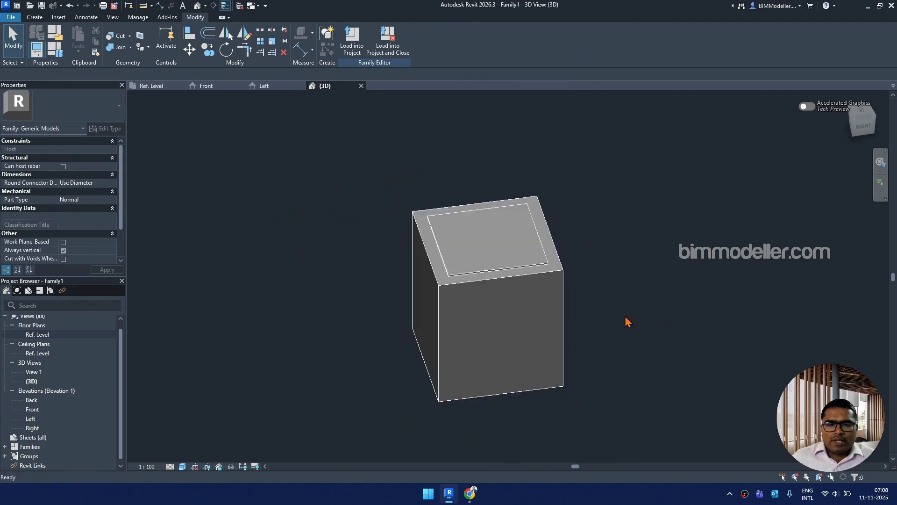
pyautogui.click(531, 269)
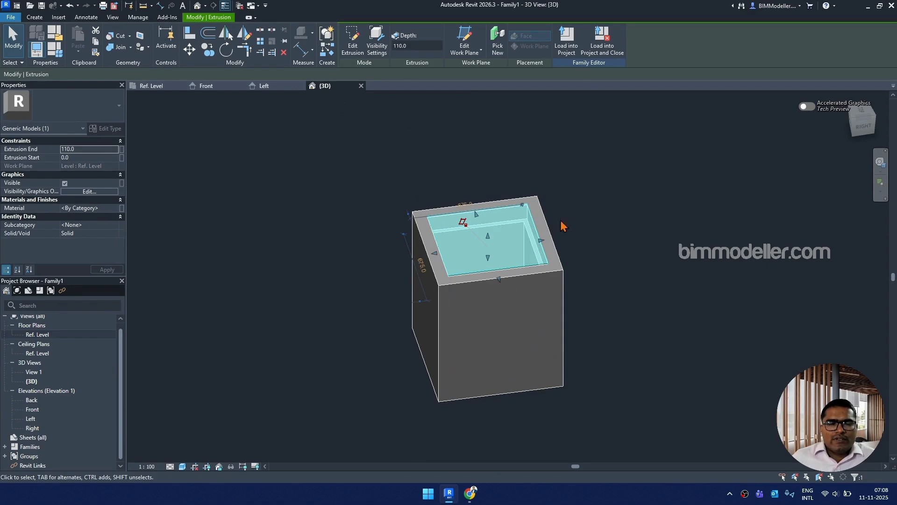
pyautogui.scroll(6, 551, 300)
pyautogui.press('Escape')
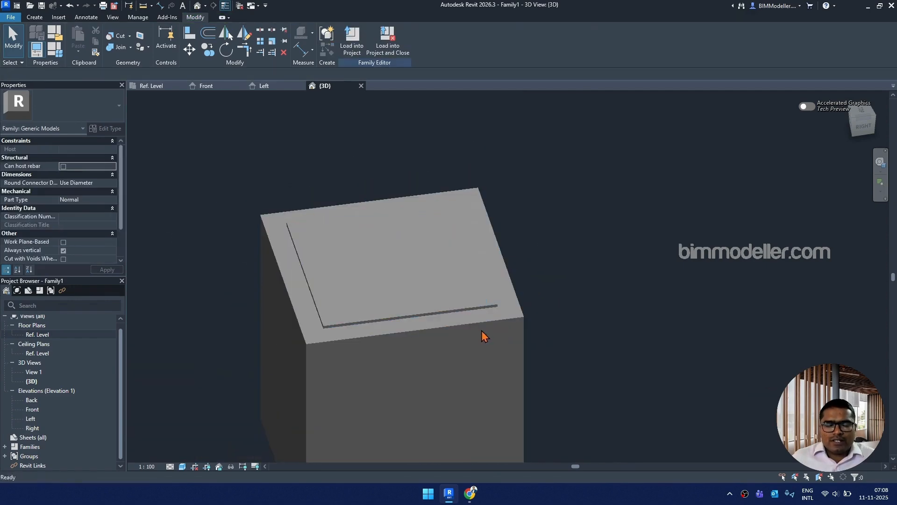
pyautogui.keyDown('shift'); pyautogui.moveTo(575, 328); pyautogui.dragTo(655, 327, button='middle'); pyautogui.keyUp('shift')
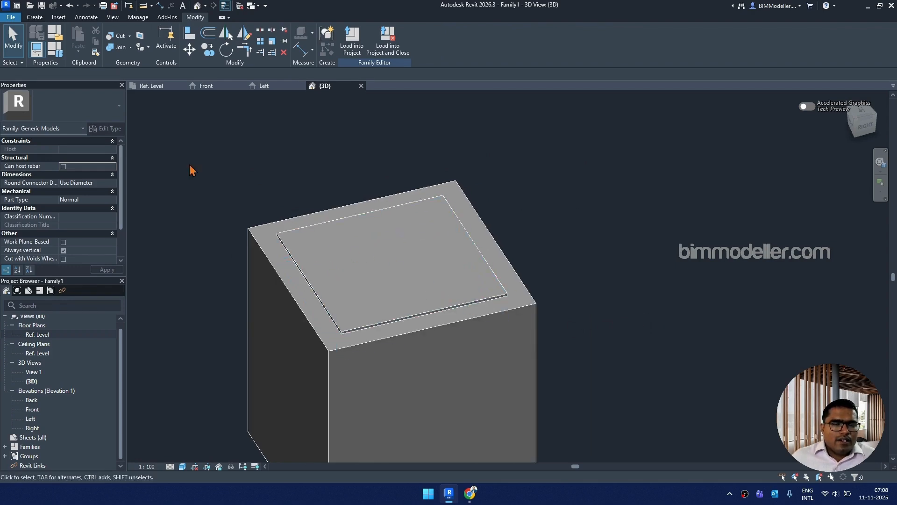
# Step: Start a void extrusion and pick the cover's top face as its work plane
pyautogui.click(34, 17)
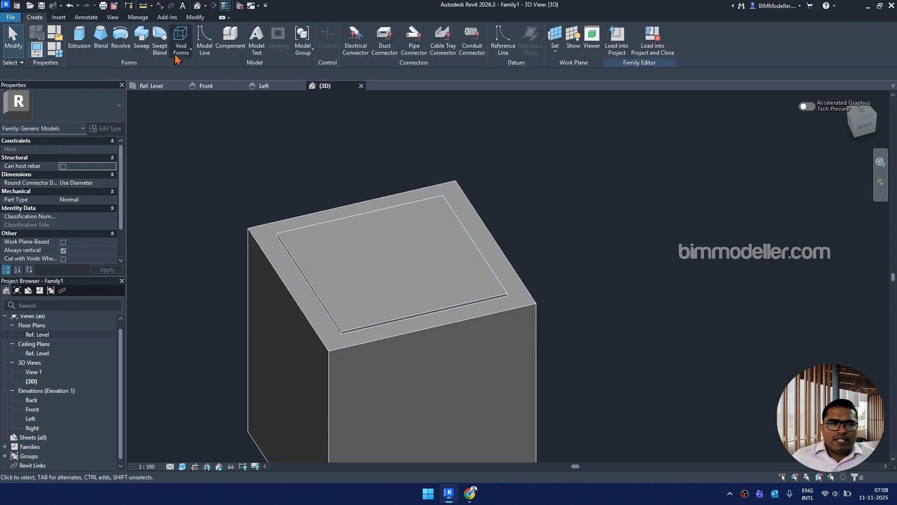
pyautogui.click(180, 41)
pyautogui.click(187, 68)
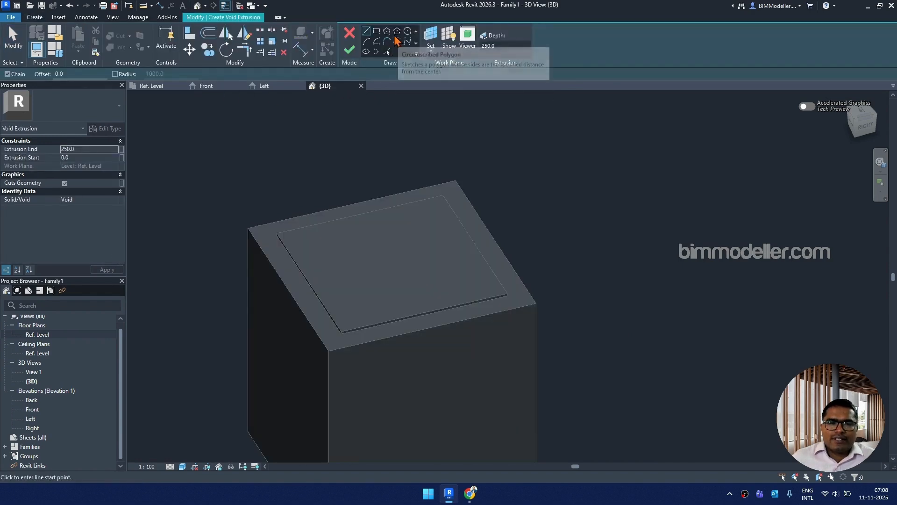
pyautogui.click(376, 30)
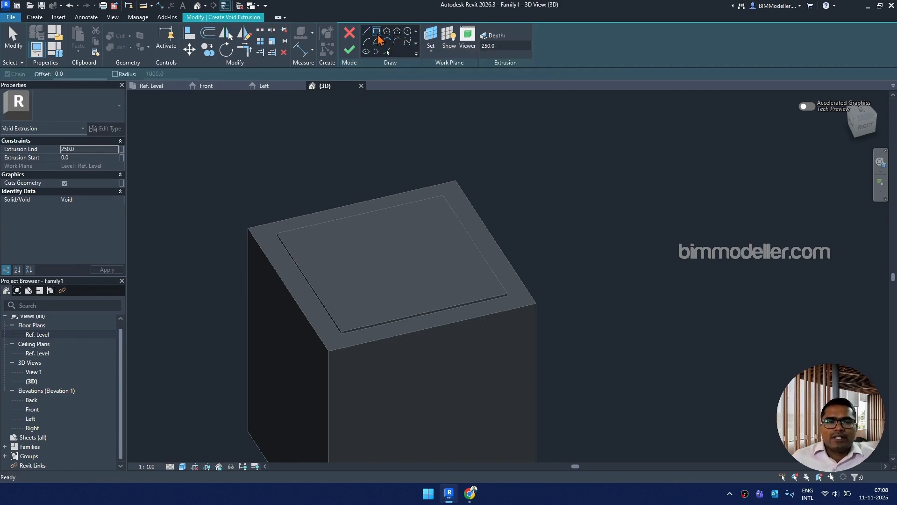
pyautogui.click(394, 257)
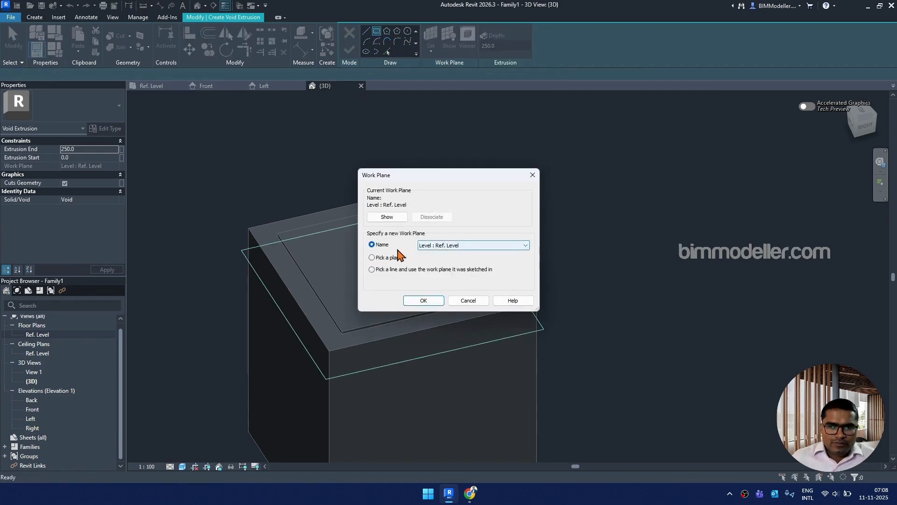
pyautogui.click(426, 303)
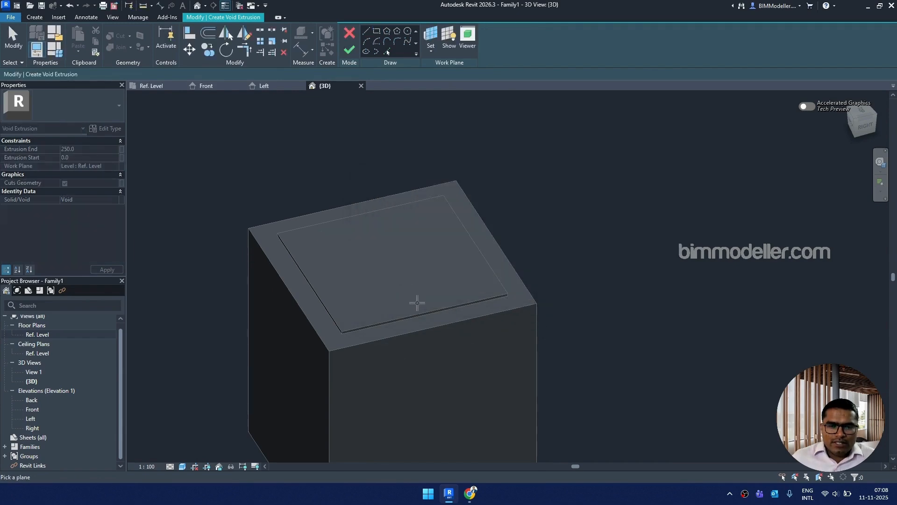
pyautogui.click(419, 306)
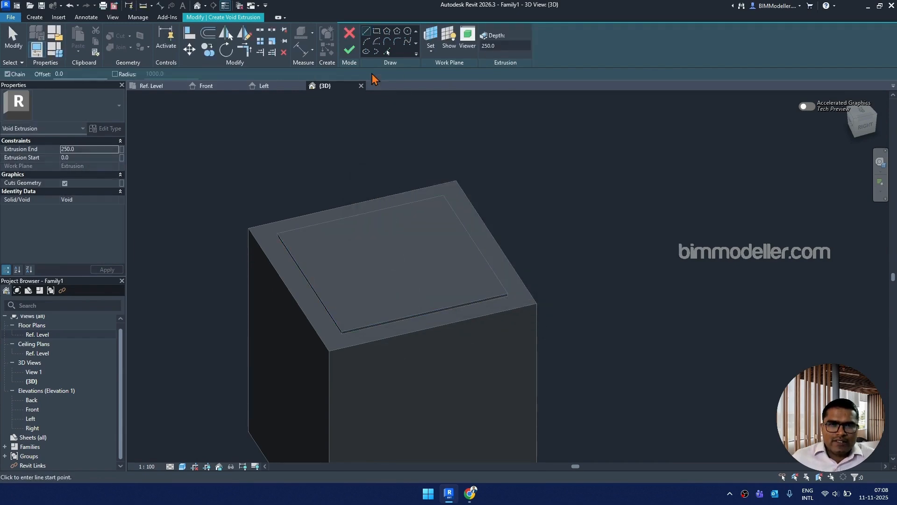
# Step: In the Ref. Level plan, sketch and finish a small rectangle about 24 mm high at the cover's centre, with its lower edge on the Center (Front/Back) plane
pyautogui.click(377, 31)
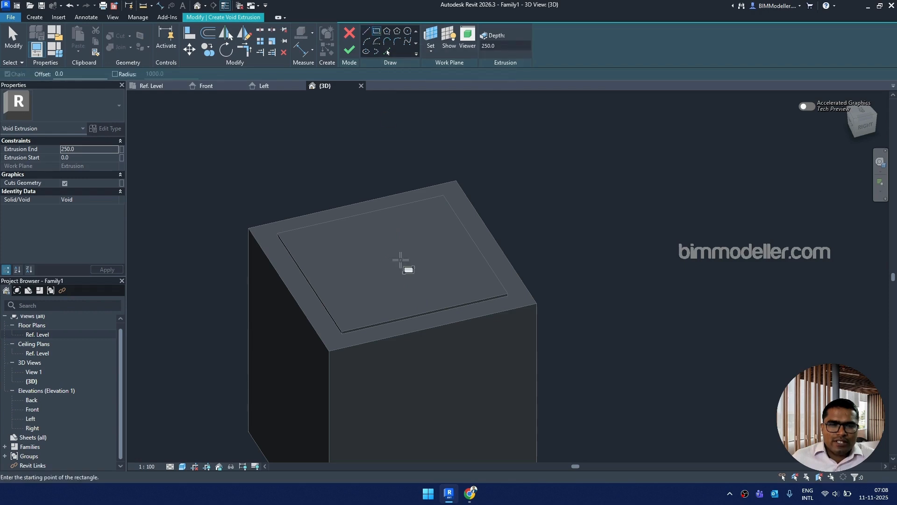
pyautogui.doubleClick(37, 334)
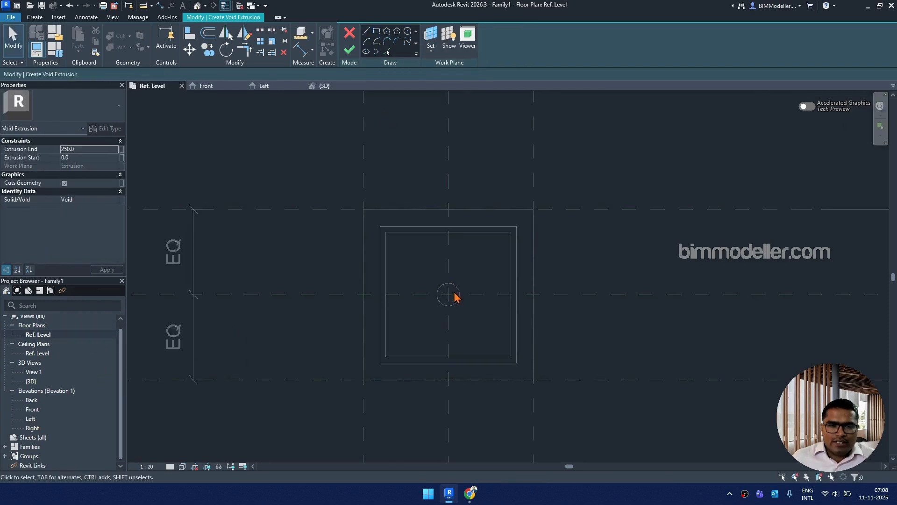
pyautogui.scroll(2, 458, 301)
pyautogui.click(376, 33)
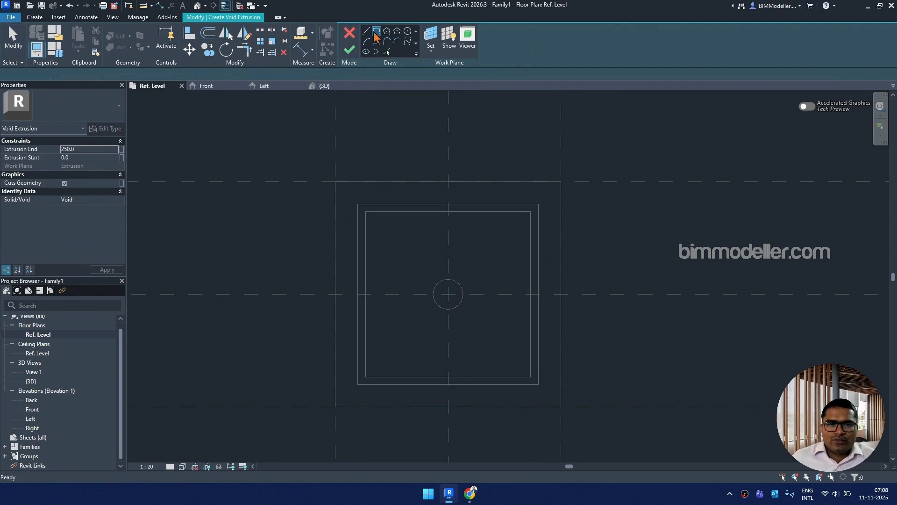
pyautogui.scroll(3, 448, 294)
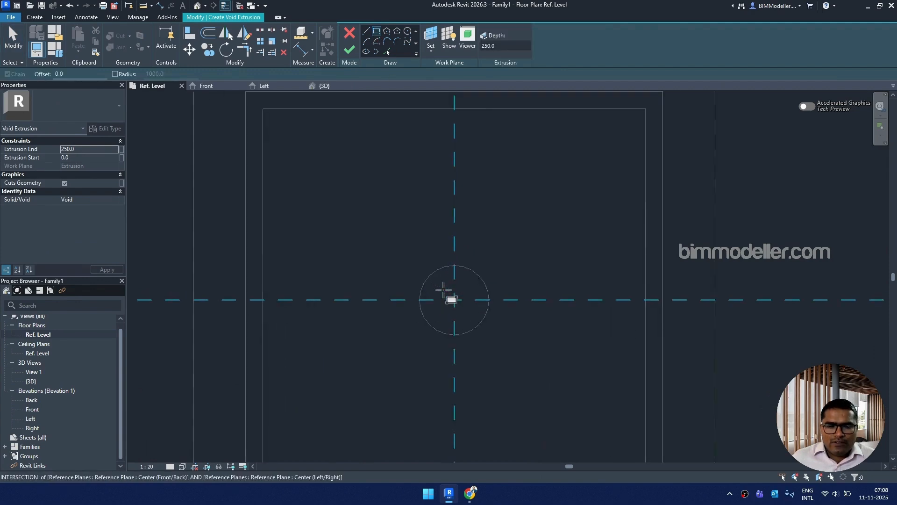
pyautogui.click(442, 287)
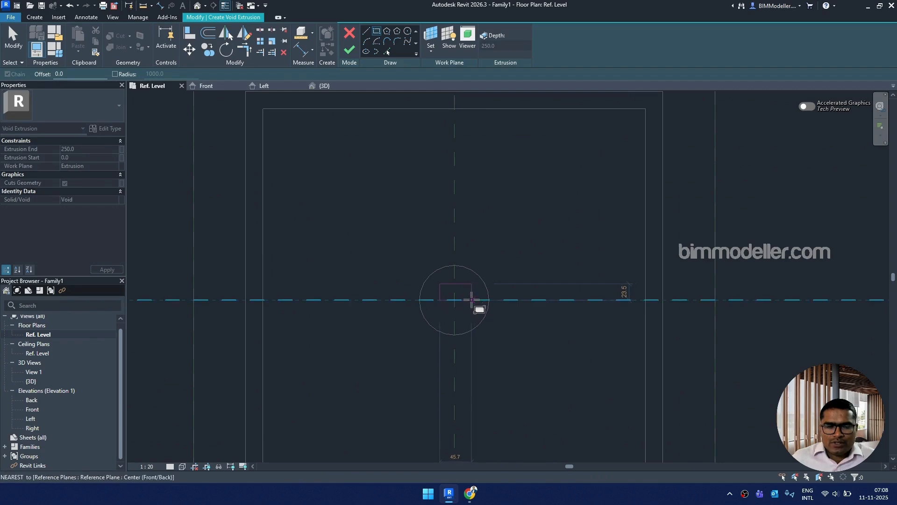
pyautogui.click(466, 300)
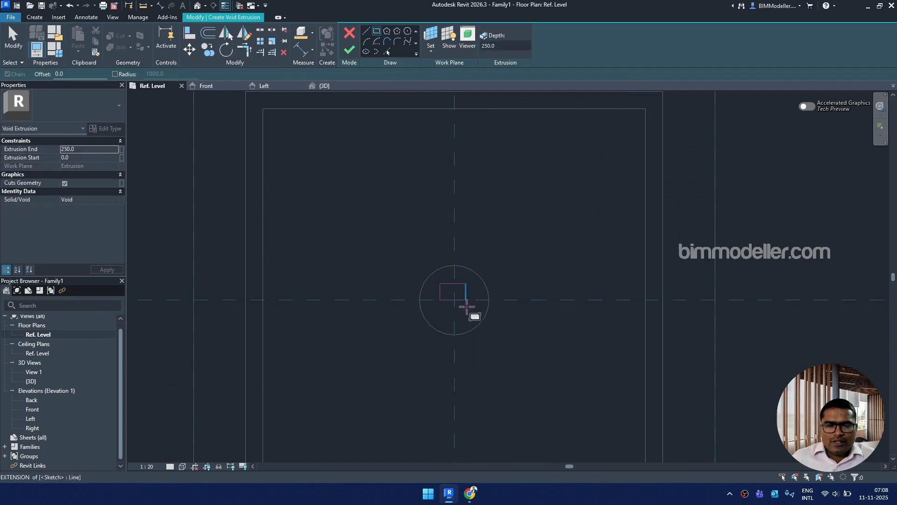
pyautogui.press('Escape')
pyautogui.click(467, 295)
pyautogui.press('Escape')
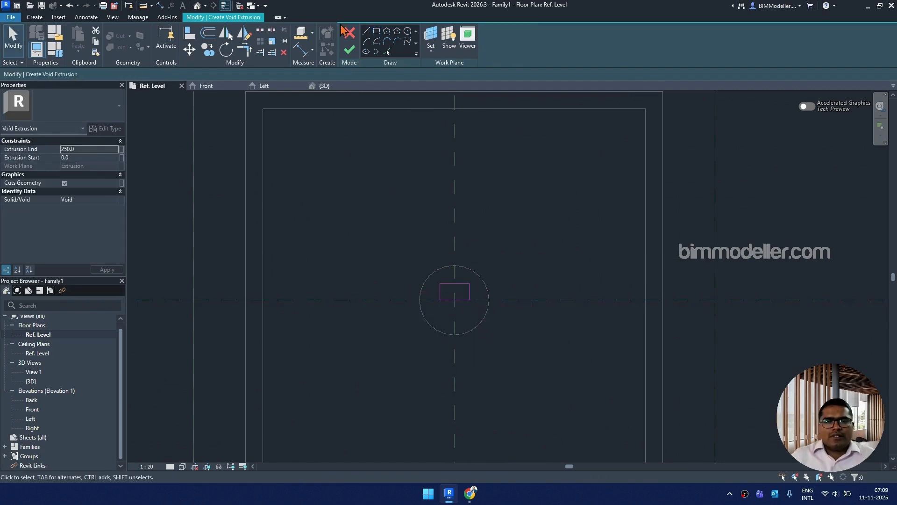
pyautogui.click(350, 51)
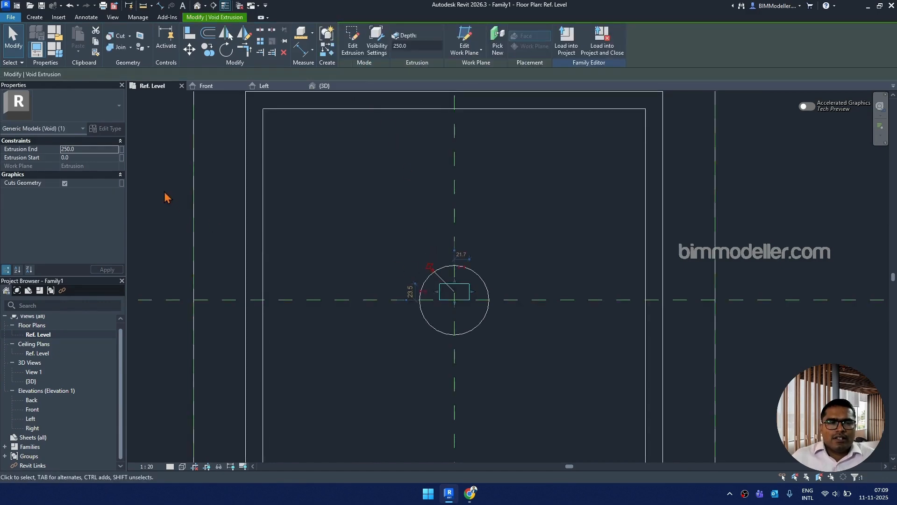
# Step: Set the void's Extrusion End to 10 and check the shallow recess in the cover in the 3D view
pyautogui.click(198, 6)
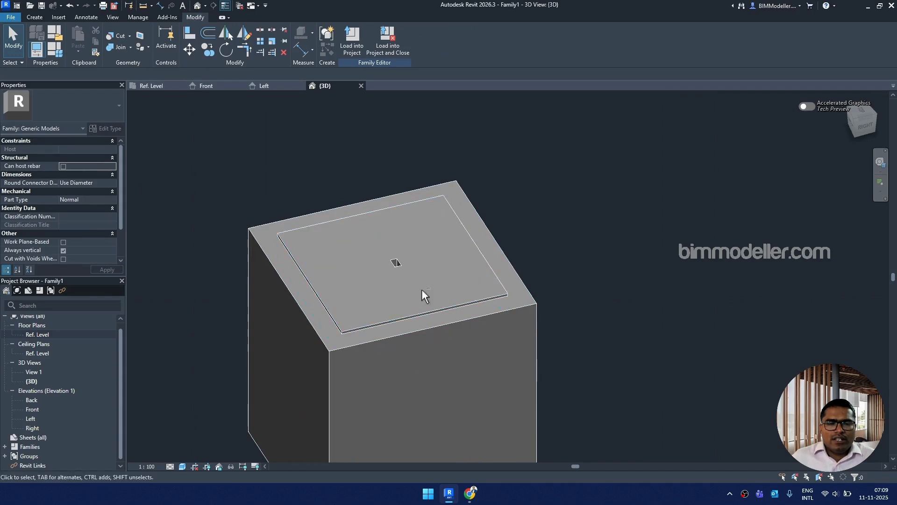
pyautogui.click(88, 149)
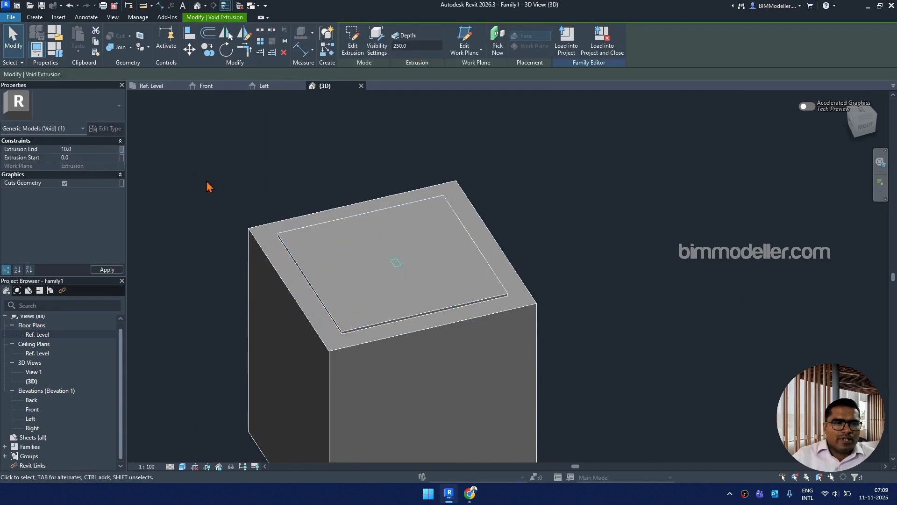
pyautogui.click(573, 281)
pyautogui.keyDown('shift'); pyautogui.moveTo(578, 293); pyautogui.dragTo(664, 316, button='middle'); pyautogui.keyUp('shift')
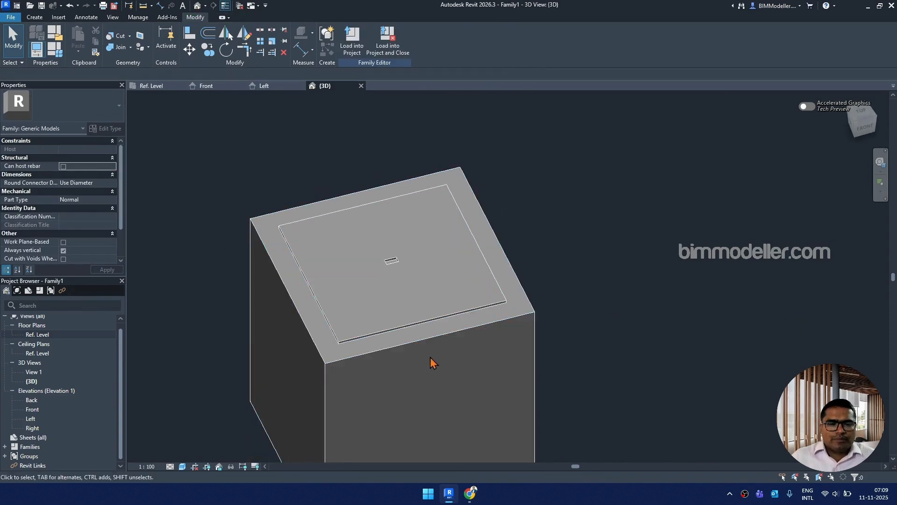
pyautogui.moveTo(429, 367); pyautogui.dragTo(471, 369, button='middle')
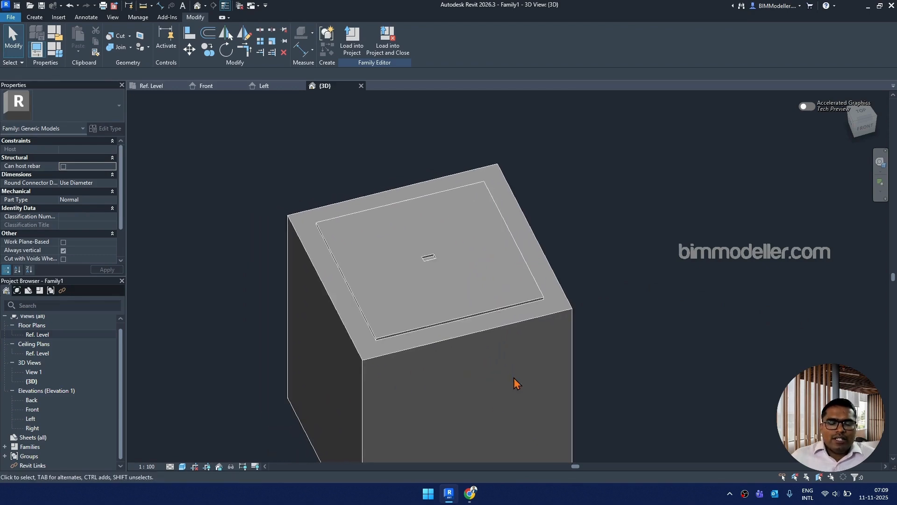
# Step: Show the active work plane to check where it lies, and hide it again
pyautogui.click(45, 19)
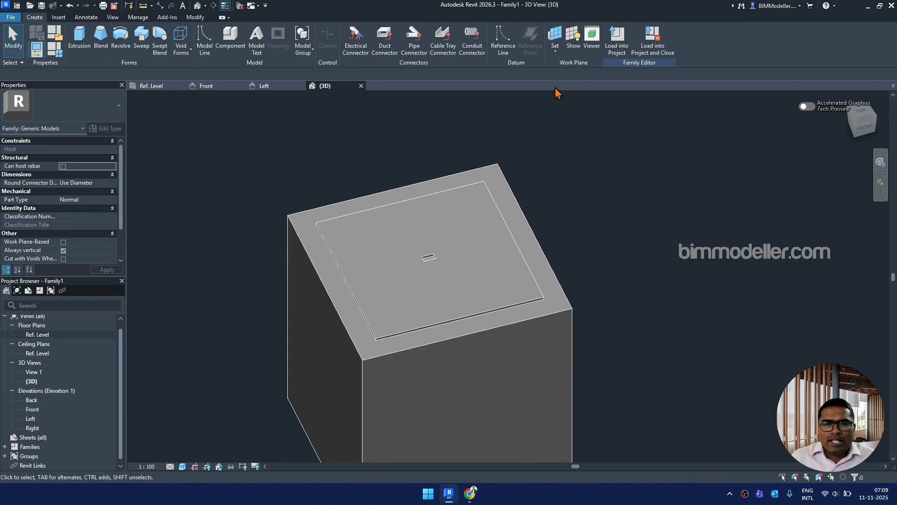
pyautogui.click(576, 47)
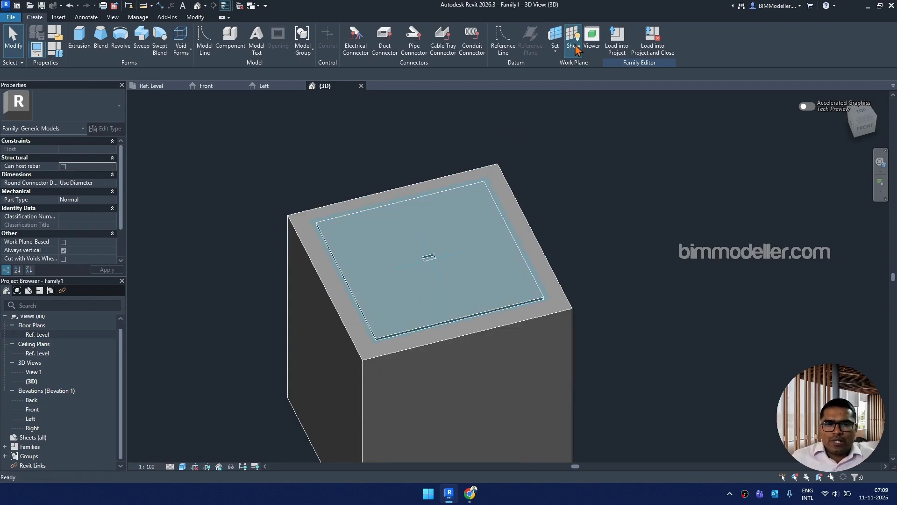
pyautogui.click(576, 46)
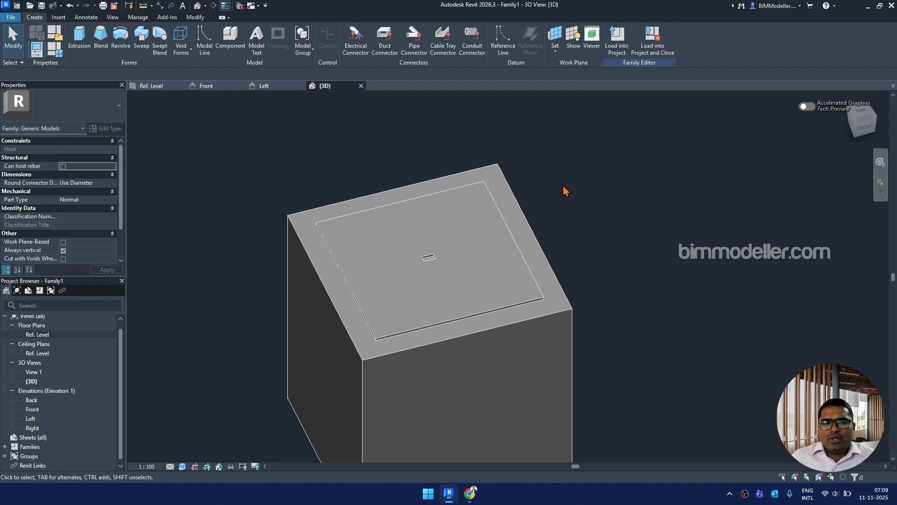
# Step: Place model text on the cover's top face reading "Earth Pit" on the first line and "bimmodeller.com" on the second
pyautogui.click(256, 39)
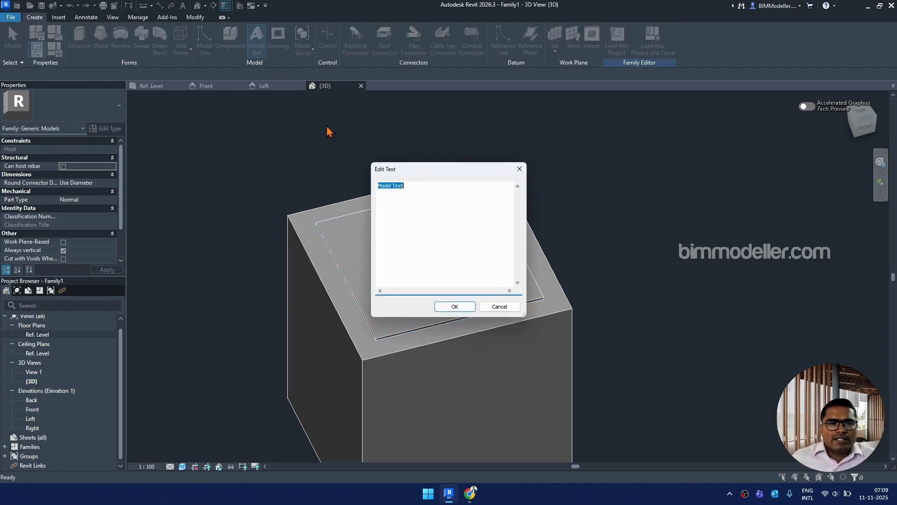
pyautogui.write('E')
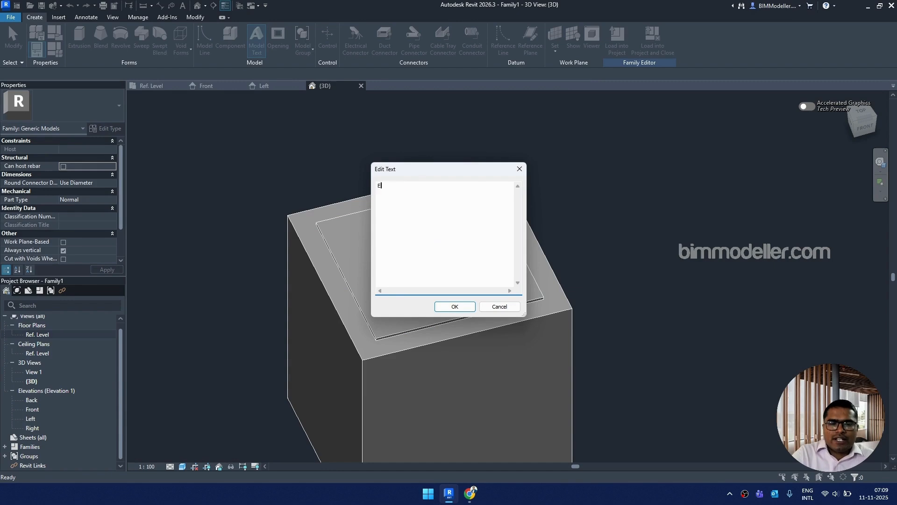
pyautogui.write('arth Pit')
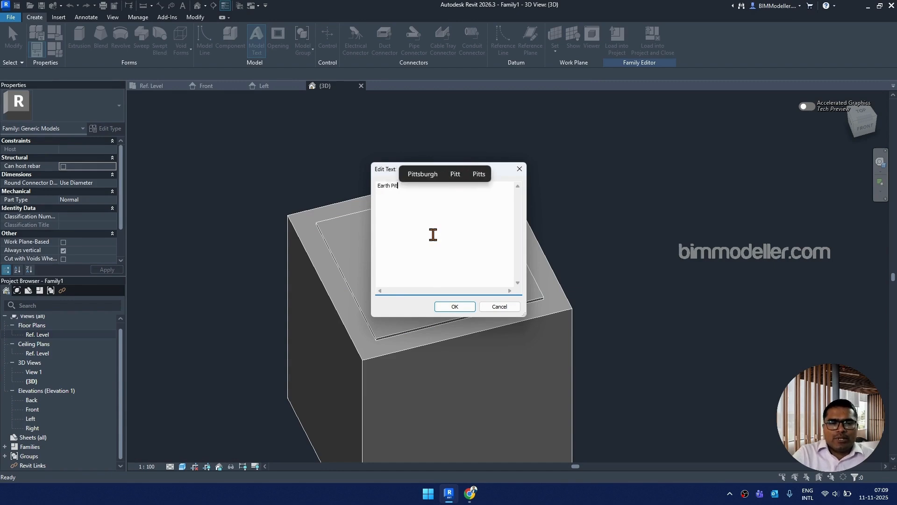
pyautogui.press('Return')
pyautogui.write('B')
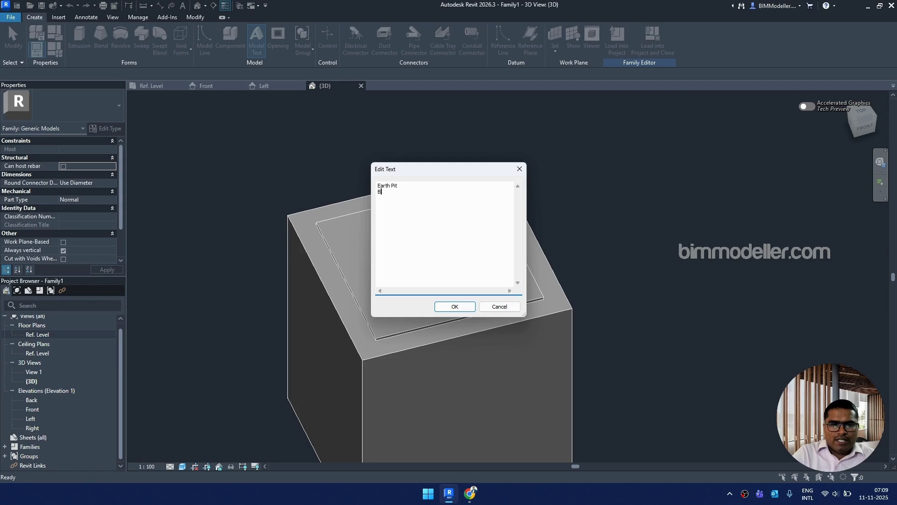
pyautogui.write('l')
pyautogui.write('mmodeller.com')
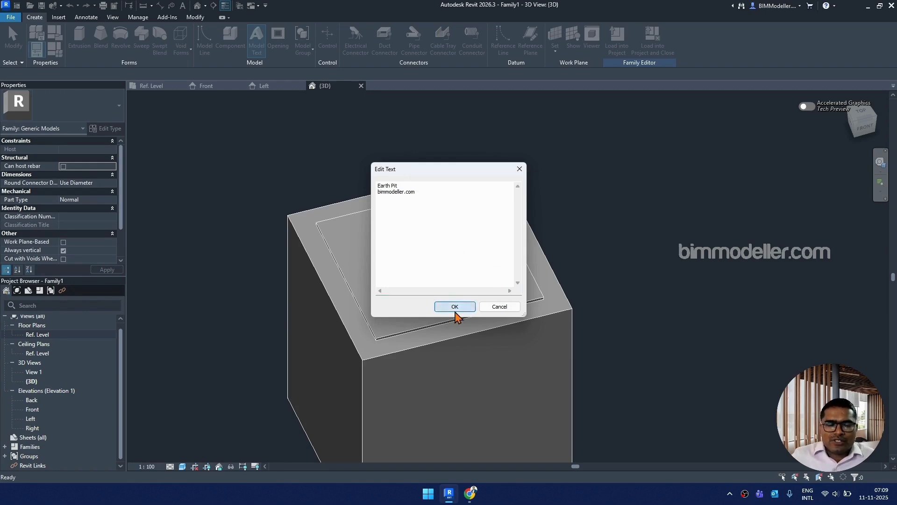
pyautogui.click(455, 309)
pyautogui.click(364, 294)
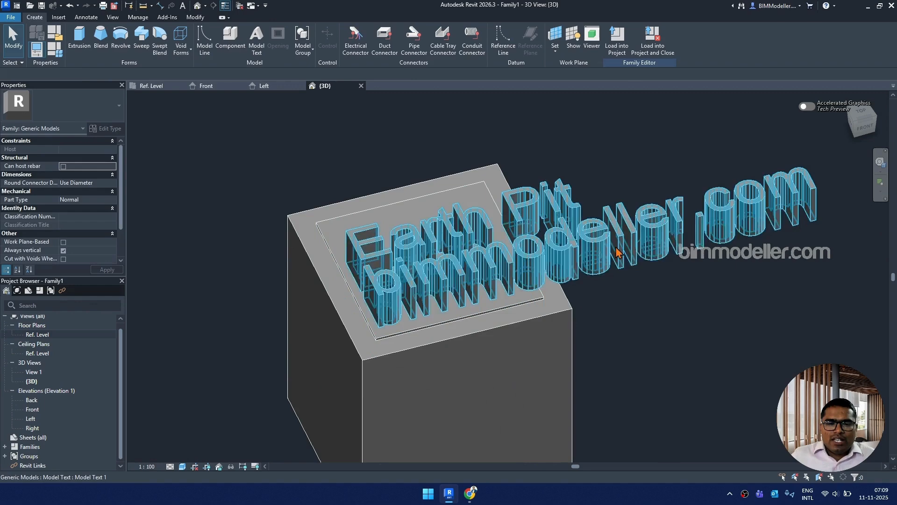
# Step: Set the model text's Depth to 10 and its Horizontal Align to Center
pyautogui.click(515, 307)
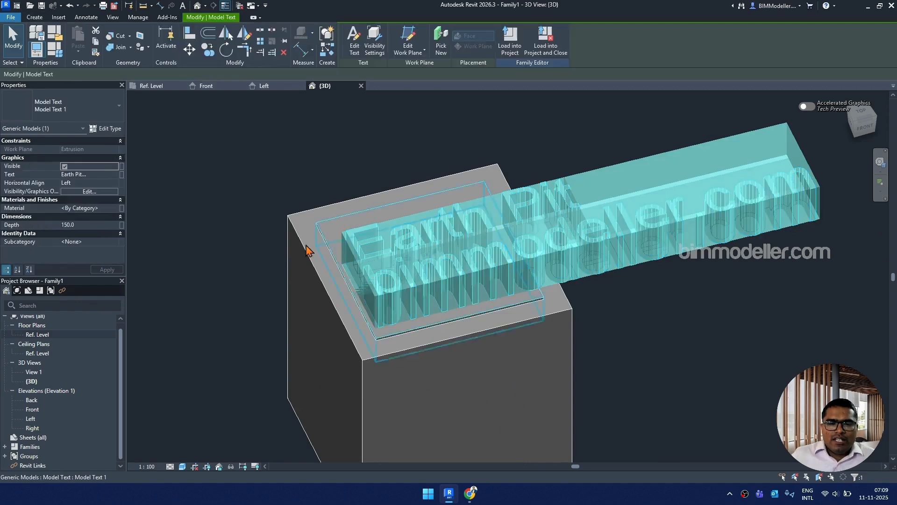
pyautogui.click(81, 225)
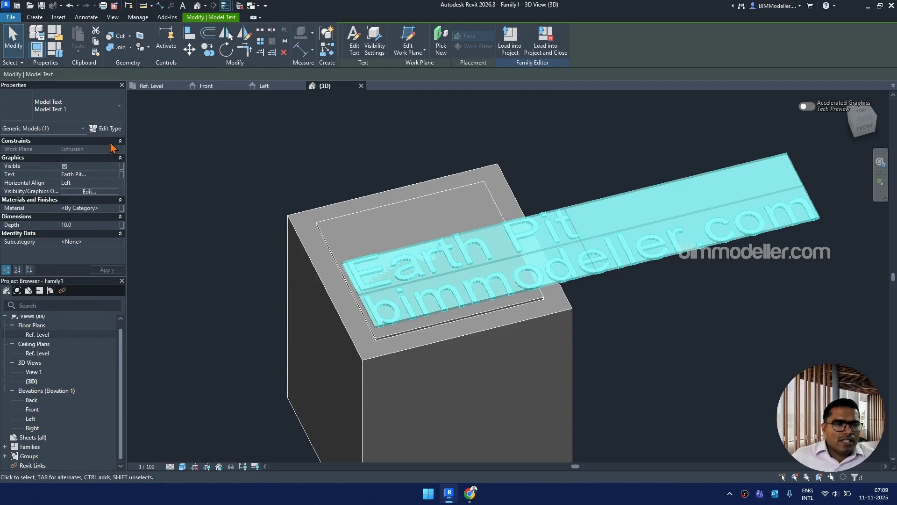
pyautogui.click(98, 182)
pyautogui.write('Center')
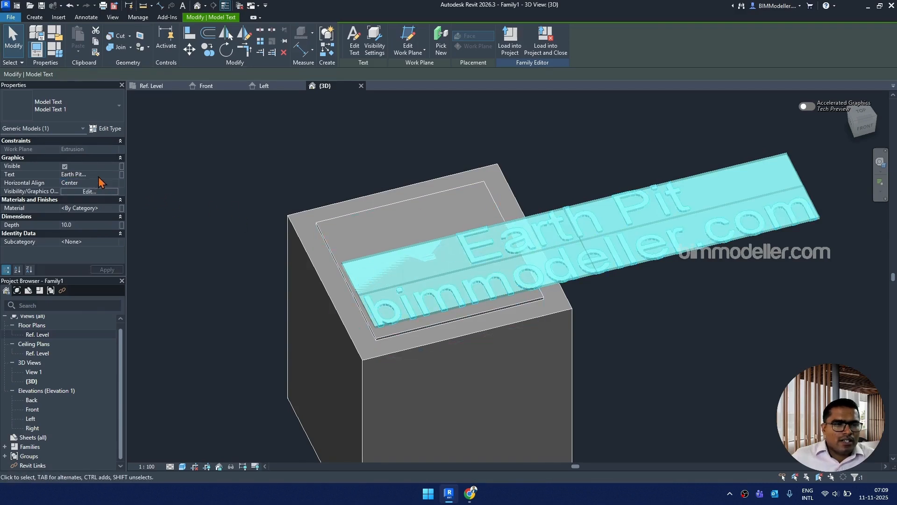
# Step: Set the model text type's Text Size to 25 and move the text onto the cover, in front of the rectangular recess
pyautogui.click(105, 128)
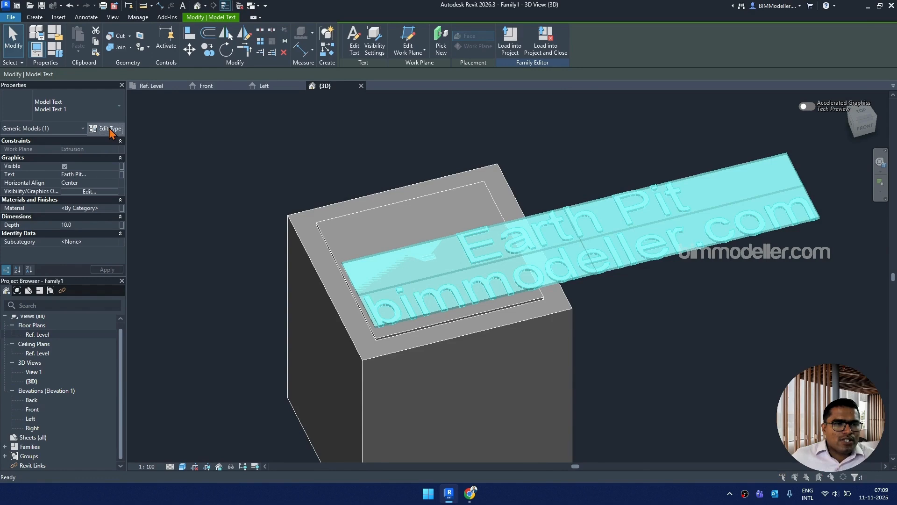
pyautogui.click(767, 139)
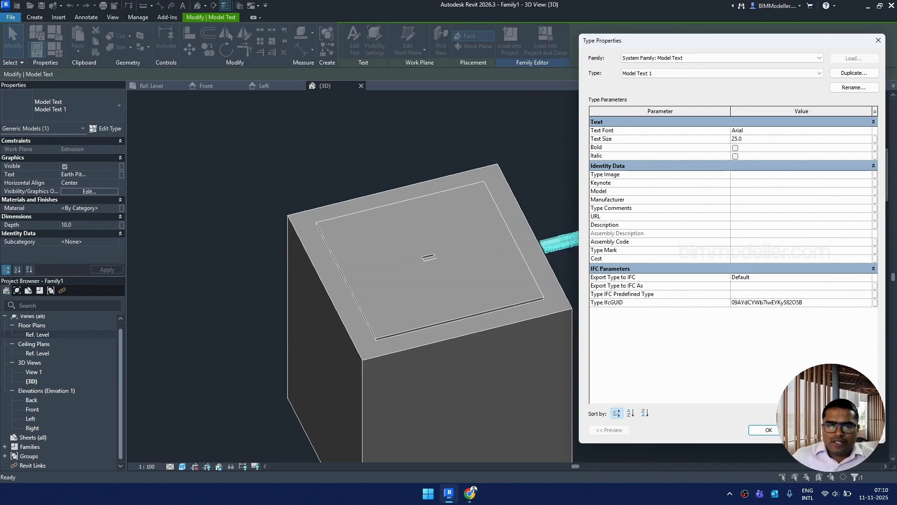
pyautogui.click(768, 430)
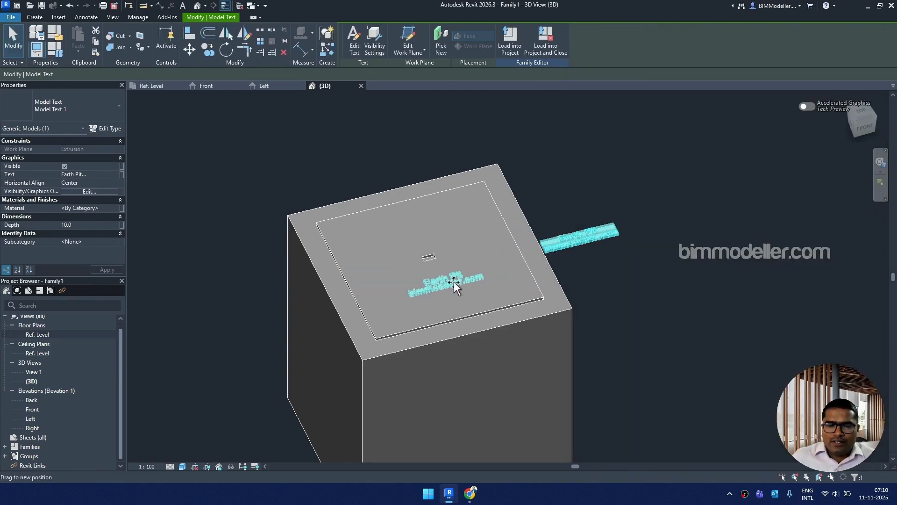
pyautogui.moveTo(453, 281)
pyautogui.mouseDown()
pyautogui.moveTo(448, 287)
pyautogui.moveTo(457, 291)
pyautogui.mouseUp()
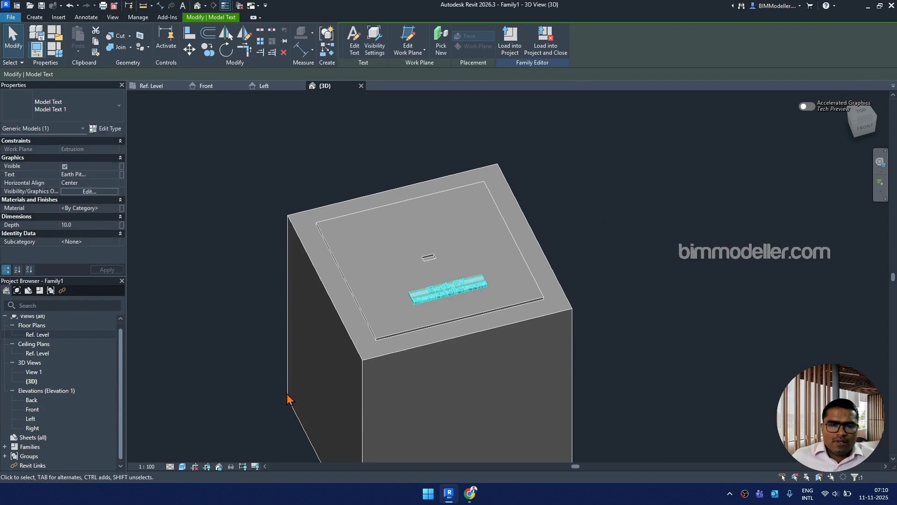
# Step: Set the Text Size of the cover's model text type to 40
pyautogui.click(106, 128)
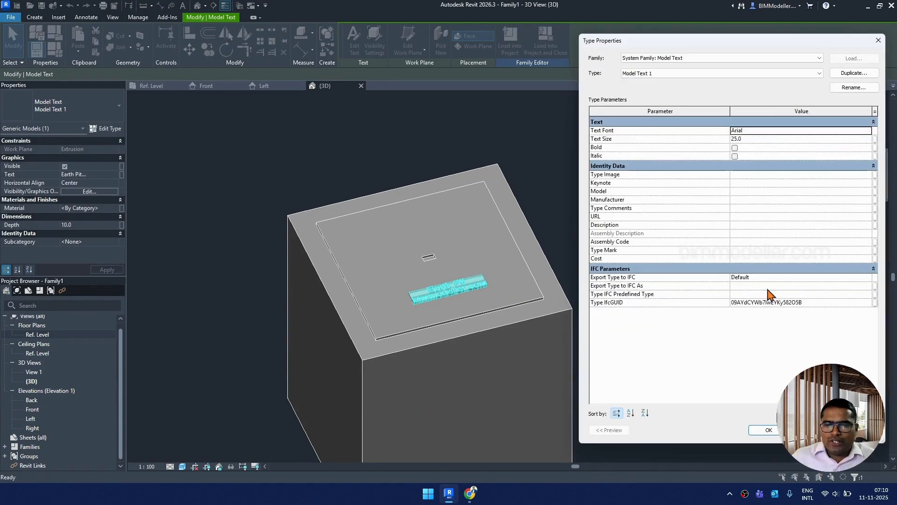
pyautogui.click(777, 139)
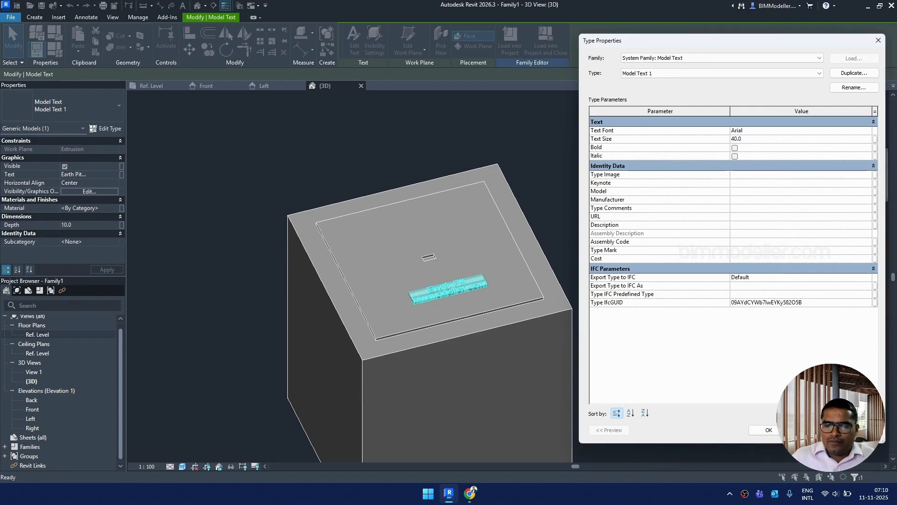
pyautogui.click(764, 430)
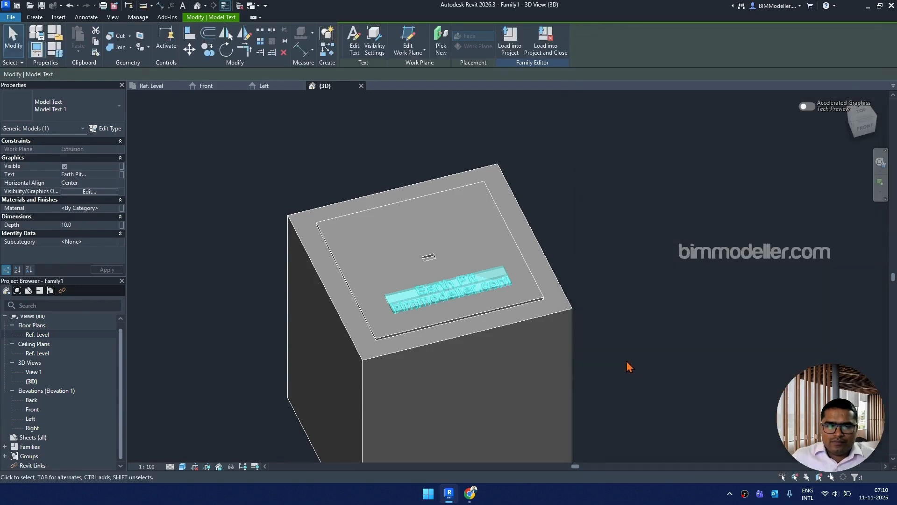
pyautogui.click(631, 384)
# Step: Set the Depth of the model text on the cover to 3
pyautogui.click(445, 303)
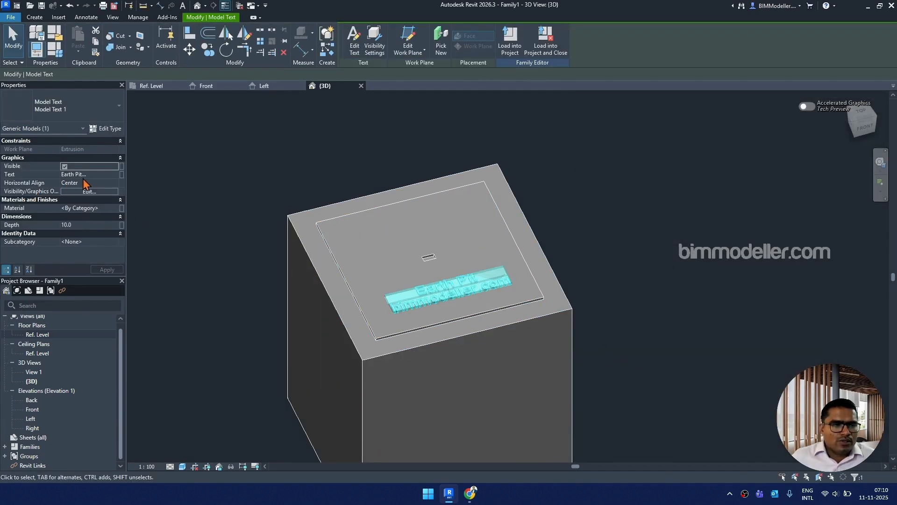
pyautogui.click(90, 226)
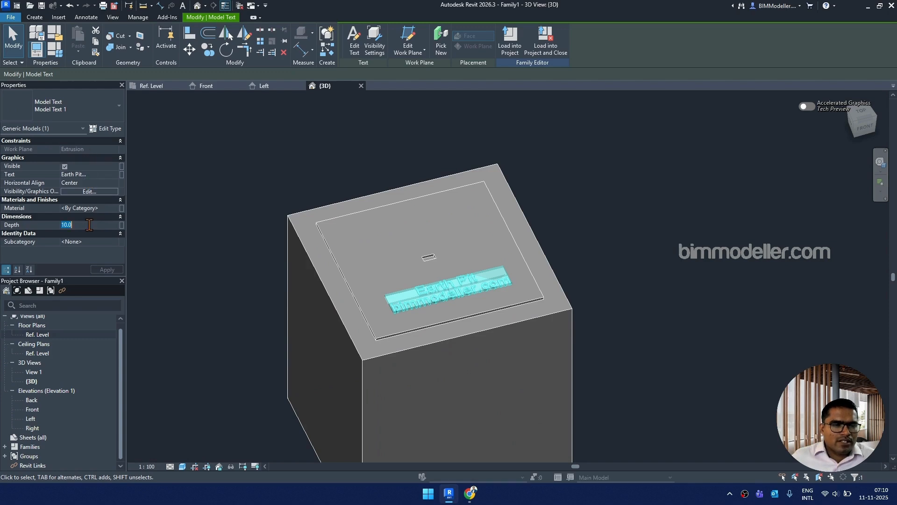
pyautogui.write('3')
pyautogui.click(601, 340)
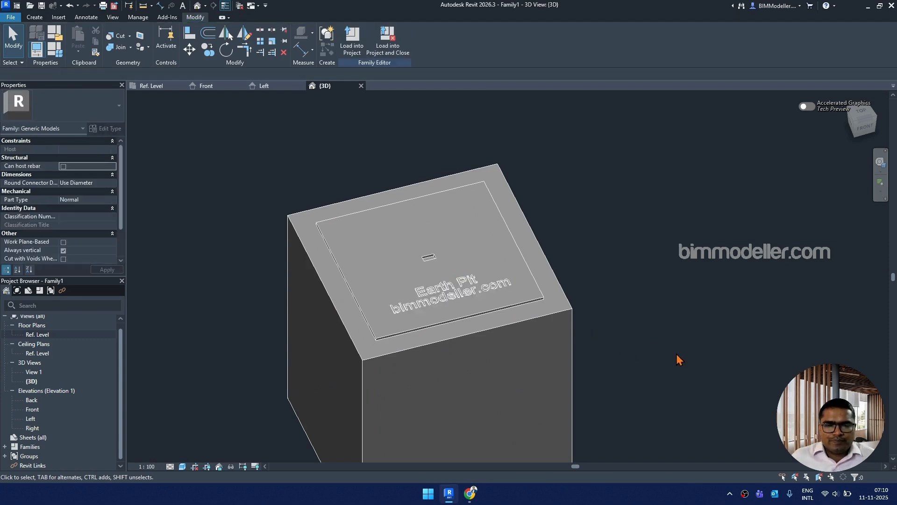
pyautogui.keyDown('shift'); pyautogui.moveTo(687, 386); pyautogui.dragTo(706, 442, button='middle'); pyautogui.keyUp('shift')
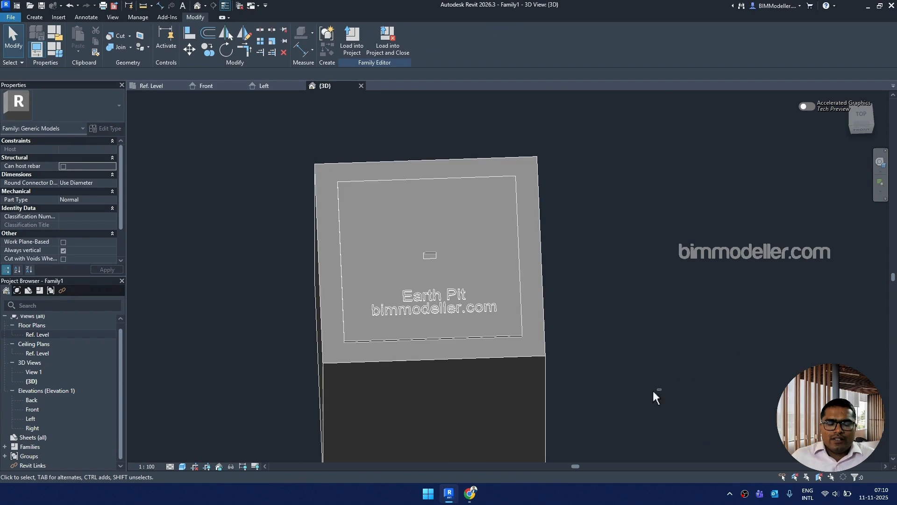
pyautogui.keyDown('shift'); pyautogui.moveTo(655, 394); pyautogui.dragTo(636, 298, button='middle'); pyautogui.keyUp('shift')
pyautogui.scroll(-5, 636, 299)
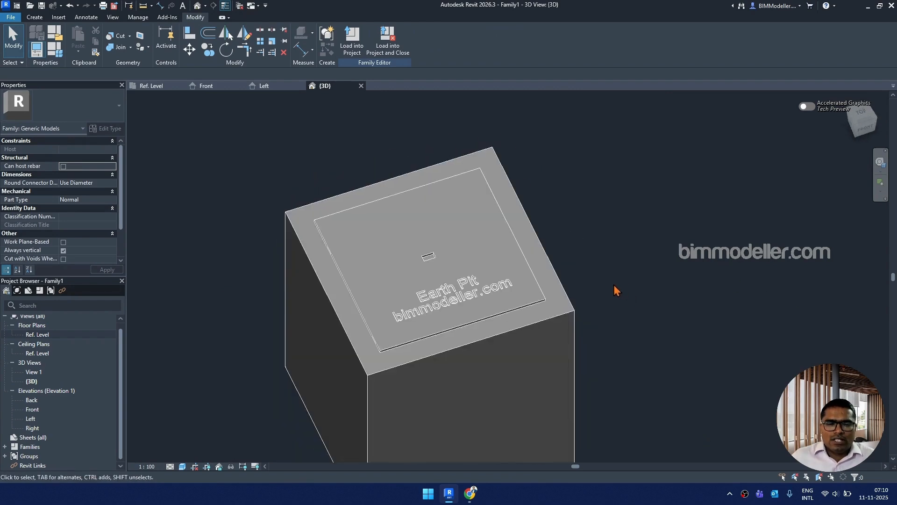
pyautogui.keyDown('shift'); pyautogui.moveTo(544, 260); pyautogui.dragTo(537, 367, button='middle'); pyautogui.keyUp('shift')
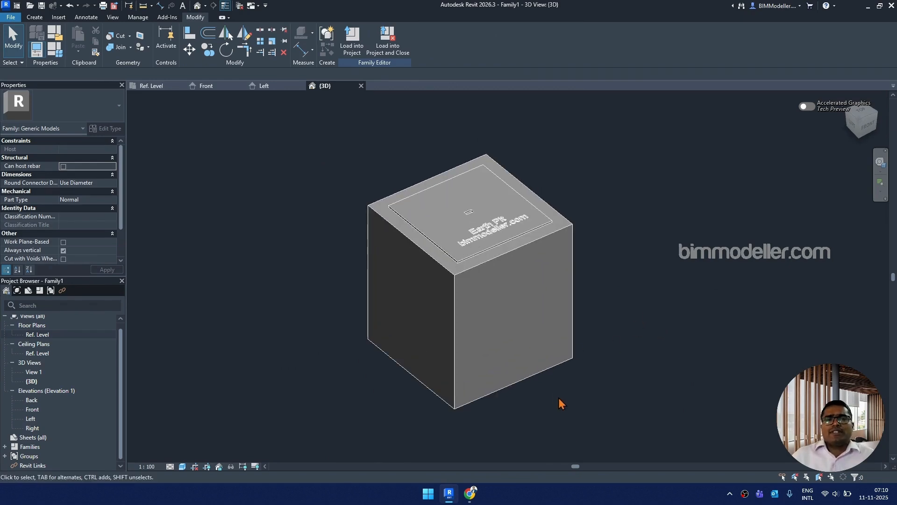